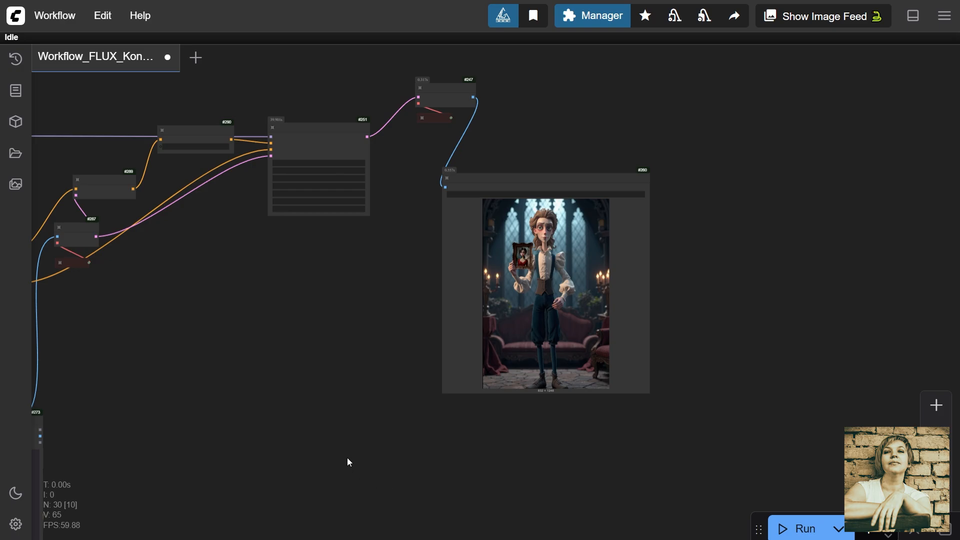
Survey the whole node graph, from the saved result image back to the source images and compositor
left_click_drag(353, 446, 580, 381)
scroll(581, 380, "down", 3)
left_click_drag(463, 456, 668, 349)
scroll(667, 349, "down", 2)
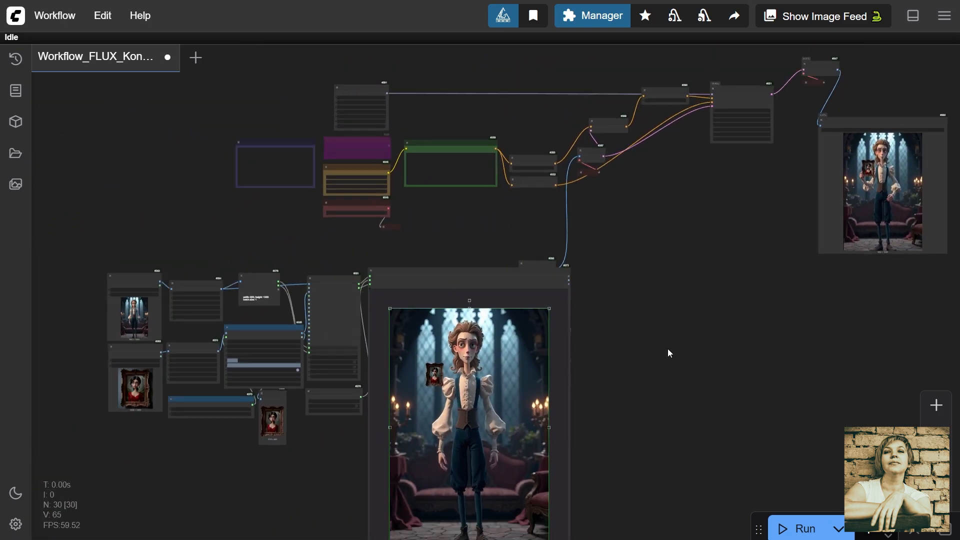
scroll(667, 349, "down", 1)
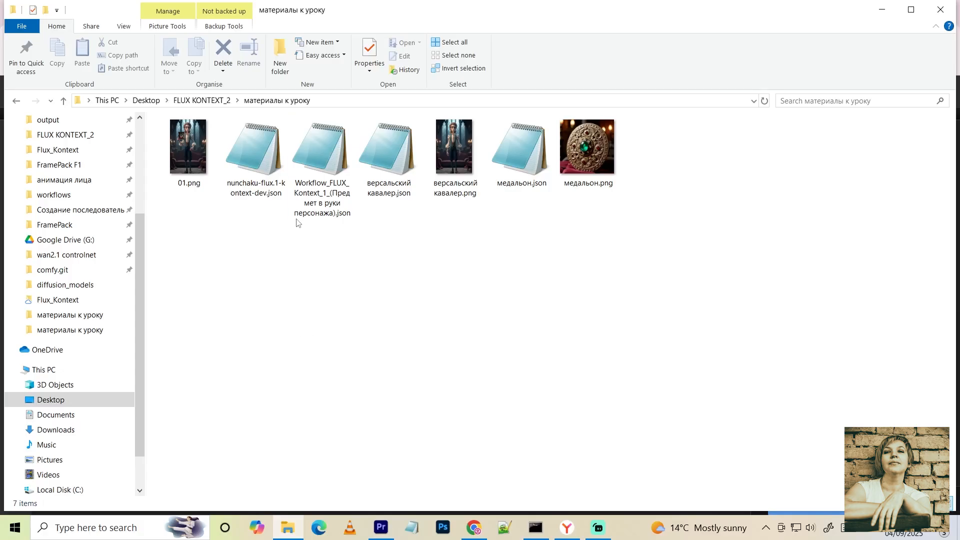
Load Workflow_FLUX_Kontext_1_(Предмет в руки персонажа).json into ComfyUI and dismiss the missing node types notice
left_click_drag(316, 167, 350, 312)
scroll(253, 376, "down", 10)
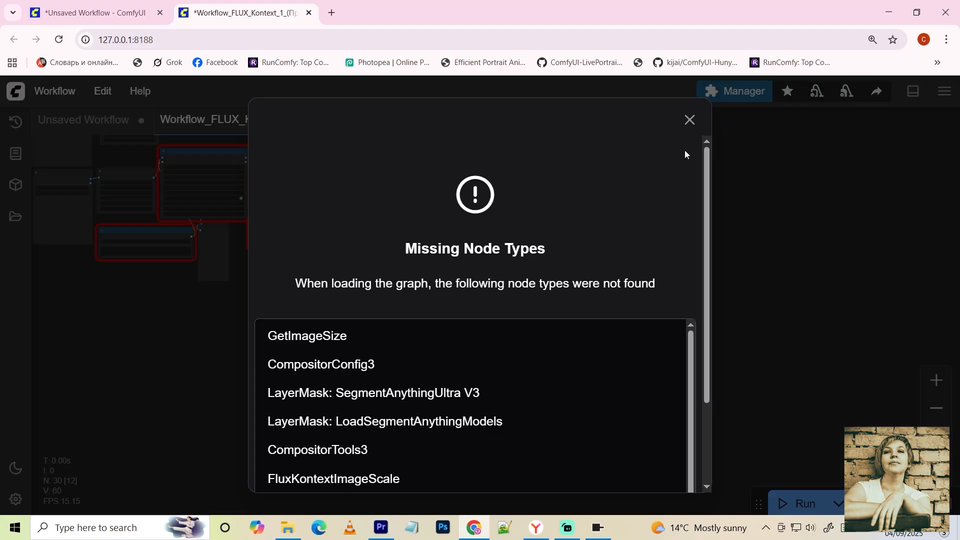
left_click(689, 120)
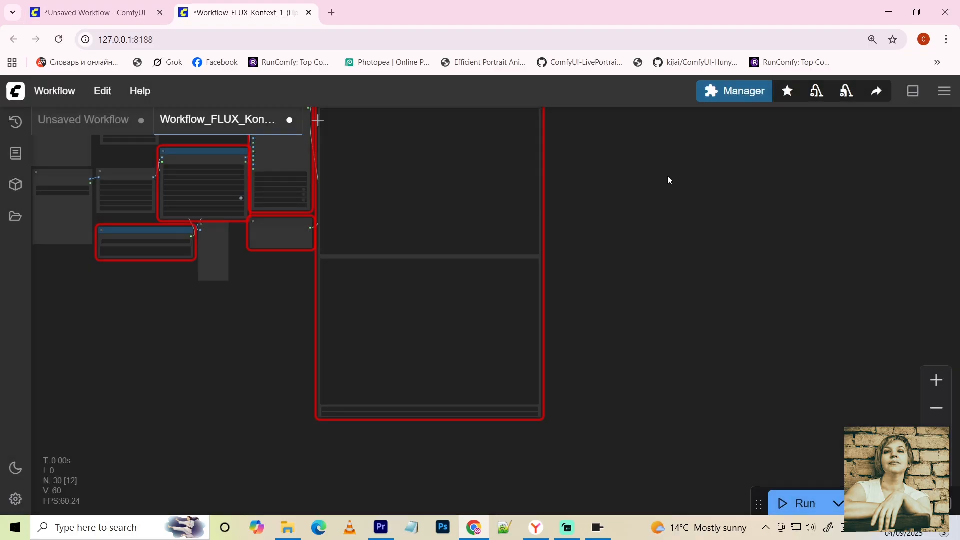
scroll(668, 179, "down", 4)
left_click_drag(668, 179, 582, 318)
Install the missing custom nodes ComfyUI-nunchaku, ComfyUI-enricos-nodes and ComfyUI_LayerStyle_Advance, and update all components
left_click(734, 94)
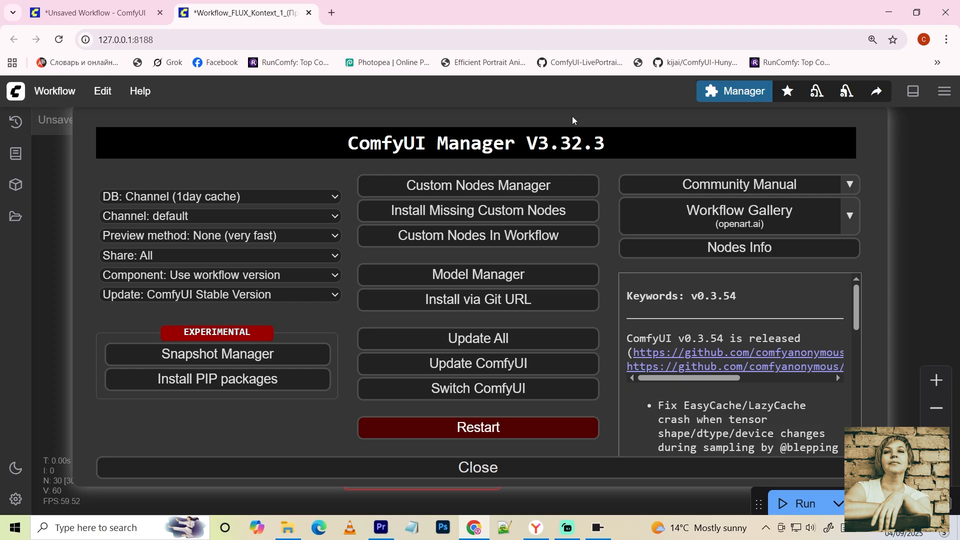
left_click(433, 218)
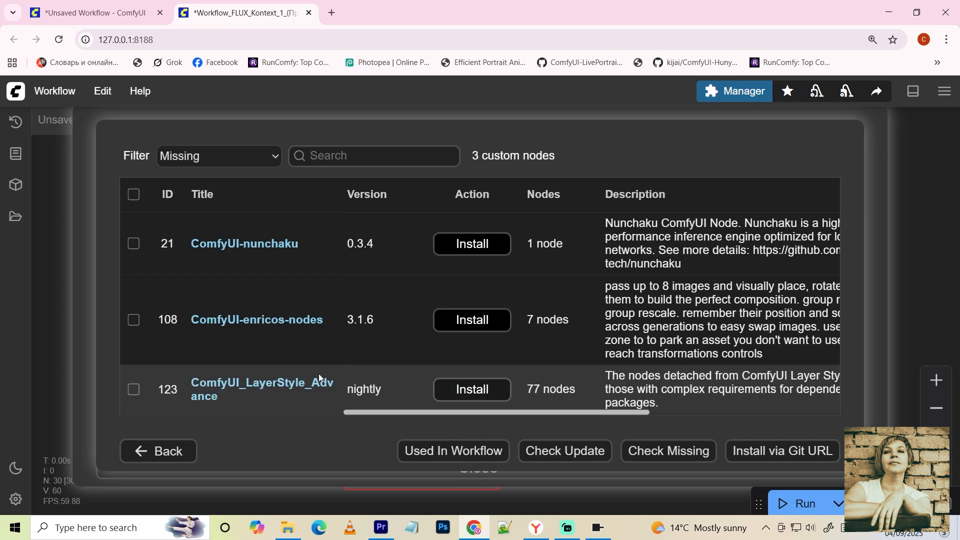
left_click(133, 195)
scroll(339, 294, "down", 1)
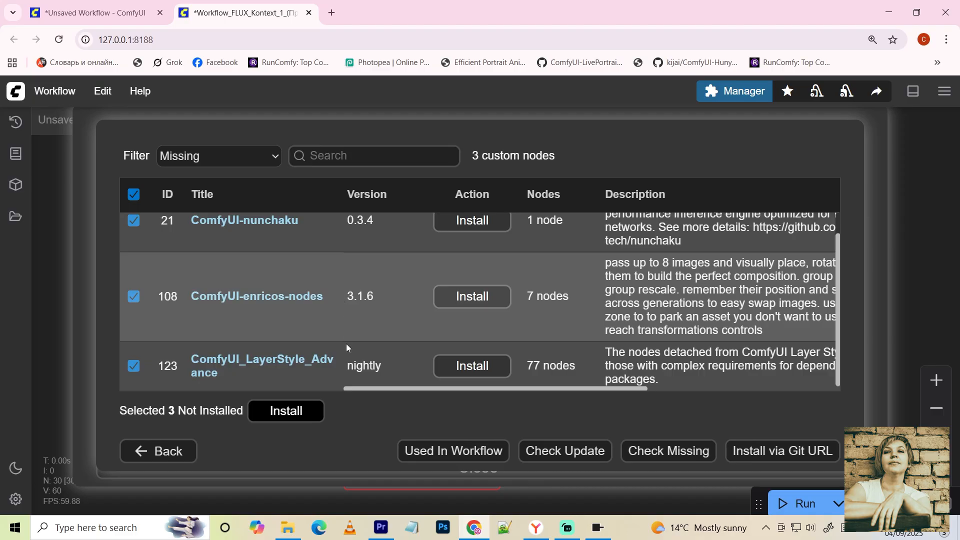
left_click(289, 413)
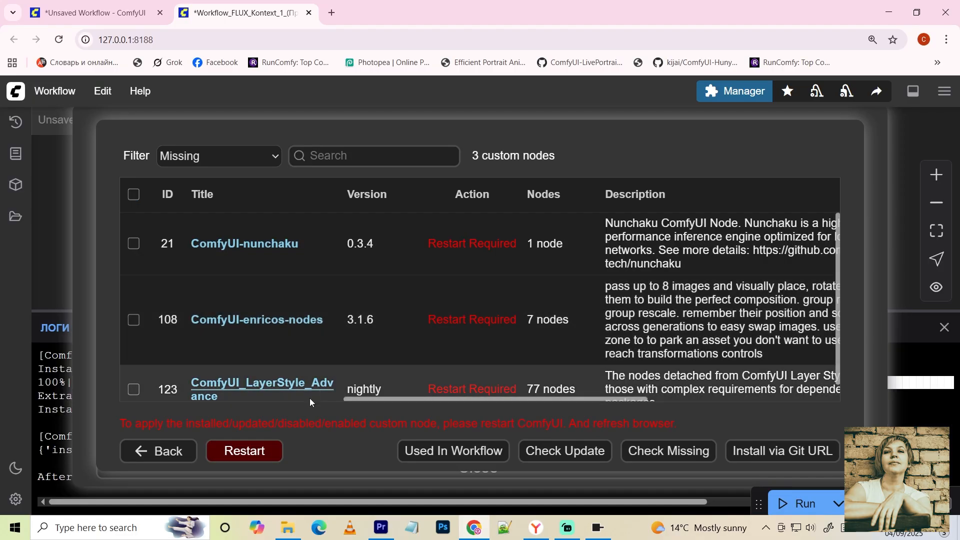
left_click(169, 452)
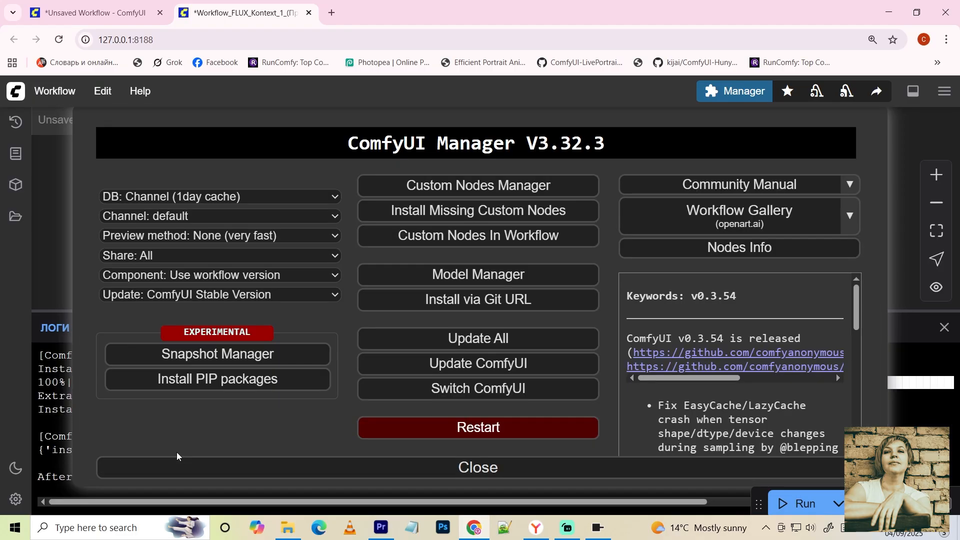
left_click(494, 341)
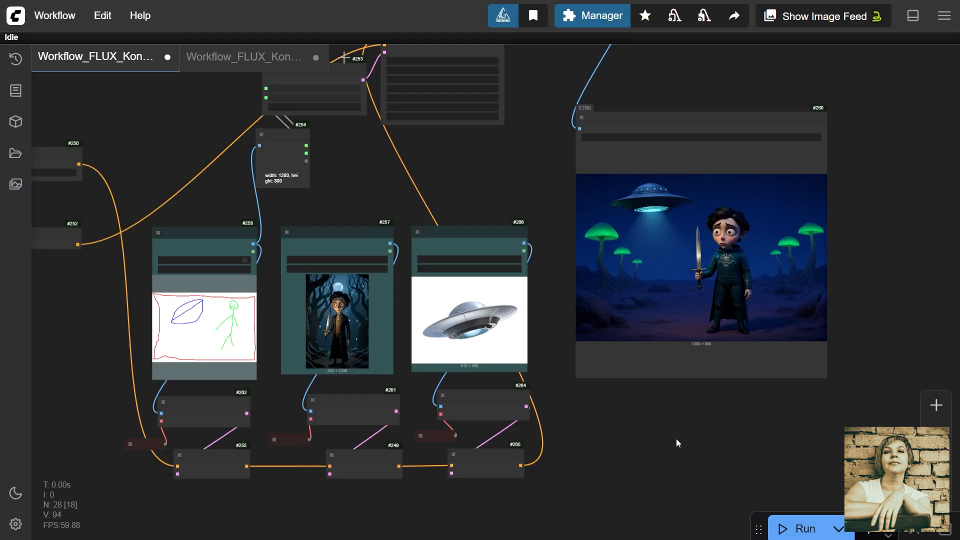
Select the two Load Image nodes with their VAE Encode and ReferenceLatent nodes and shift them slightly away from the sketch node
left_click_drag(728, 88, 718, 184)
scroll(606, 358, "up", 2)
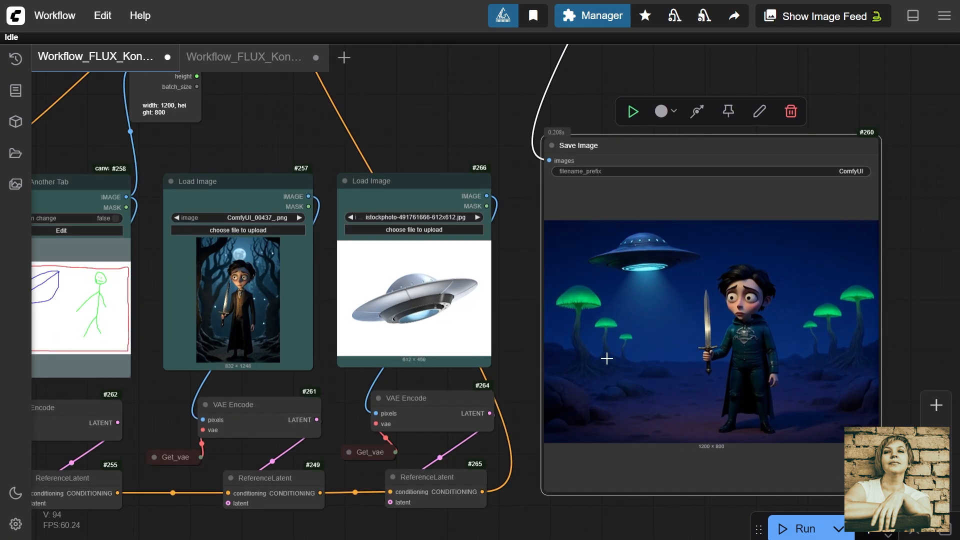
left_click_drag(529, 347, 596, 316)
left_click_drag(313, 102, 508, 483)
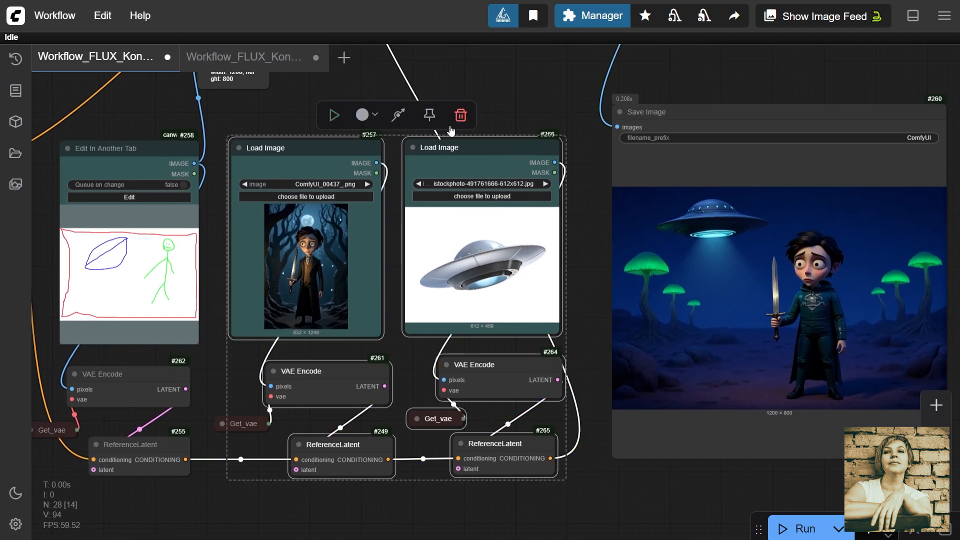
mouse_move(482, 143)
left_mouse_down()
mouse_move(492, 122)
mouse_move(498, 148)
left_mouse_up()
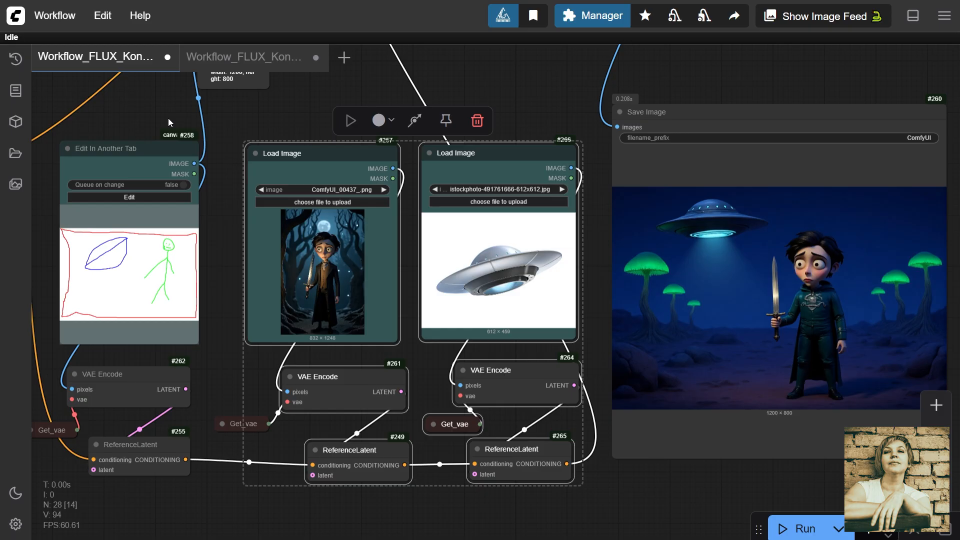
left_click(147, 168)
left_click_drag(147, 167, 171, 168)
scroll(515, 311, "down", 3)
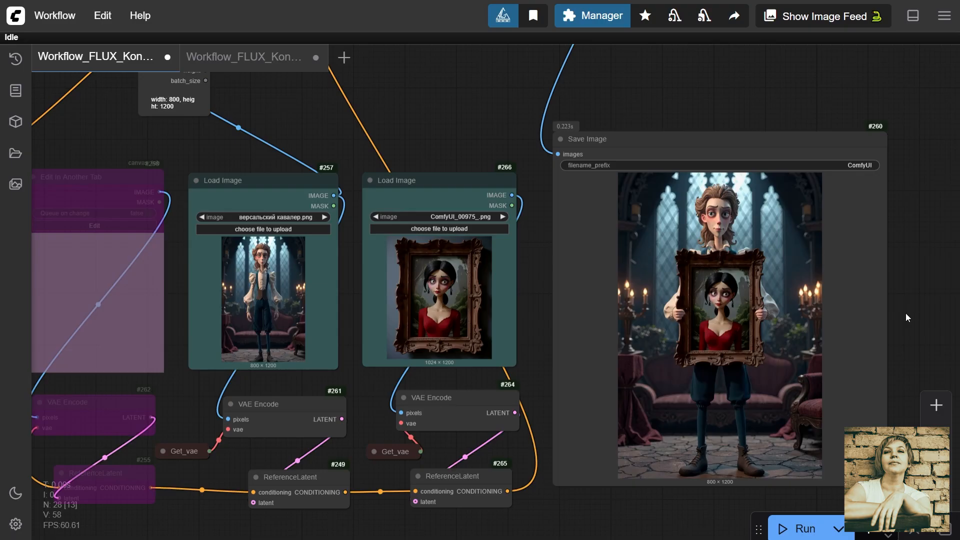
Compare the successive Save Image results with the source character and framed portrait, checking body proportions and how the portrait is held
scroll(905, 305, "up", 3)
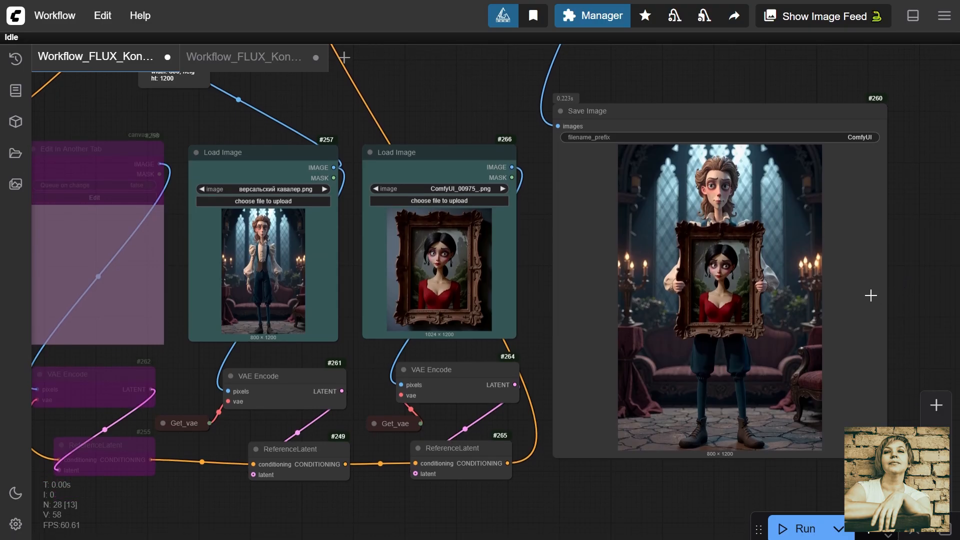
scroll(876, 299, "up", 2)
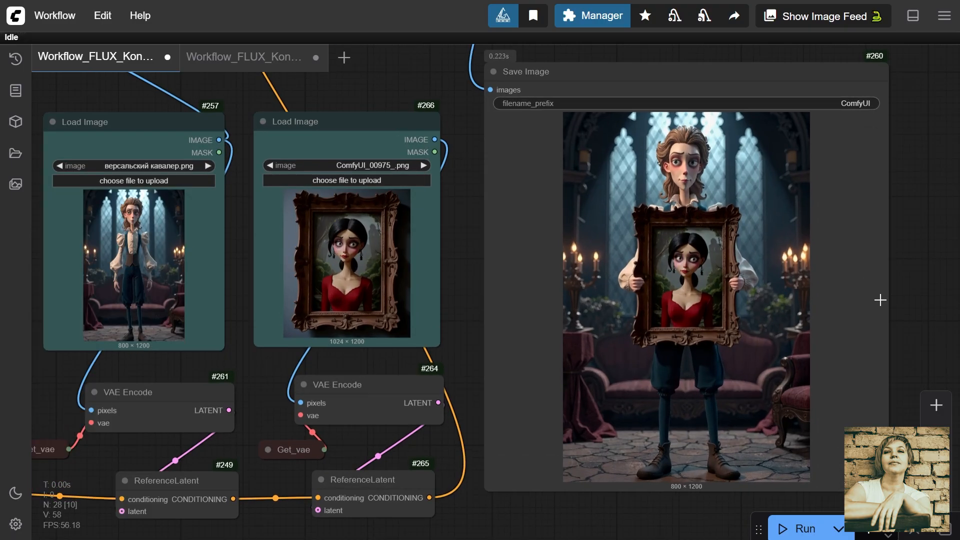
scroll(879, 299, "up", 1)
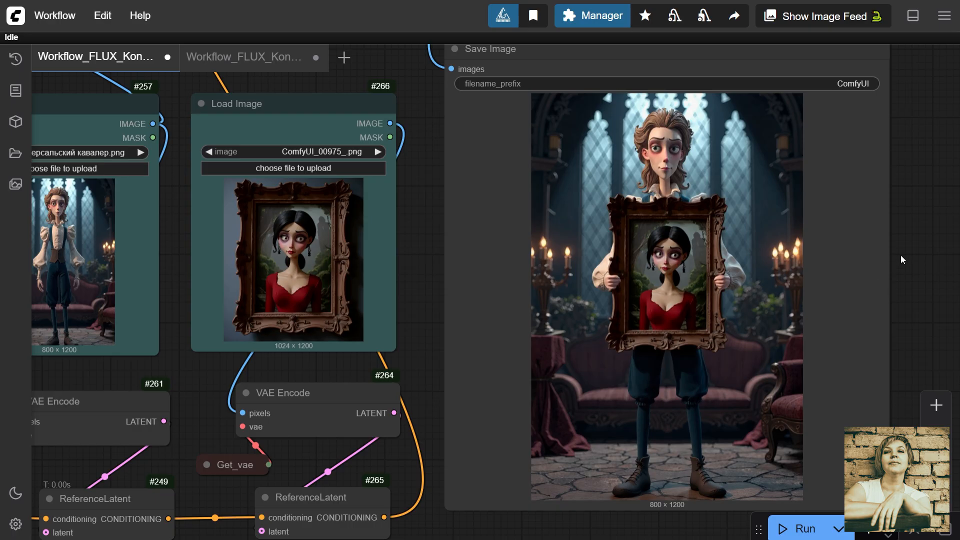
left_click_drag(901, 256, 957, 266)
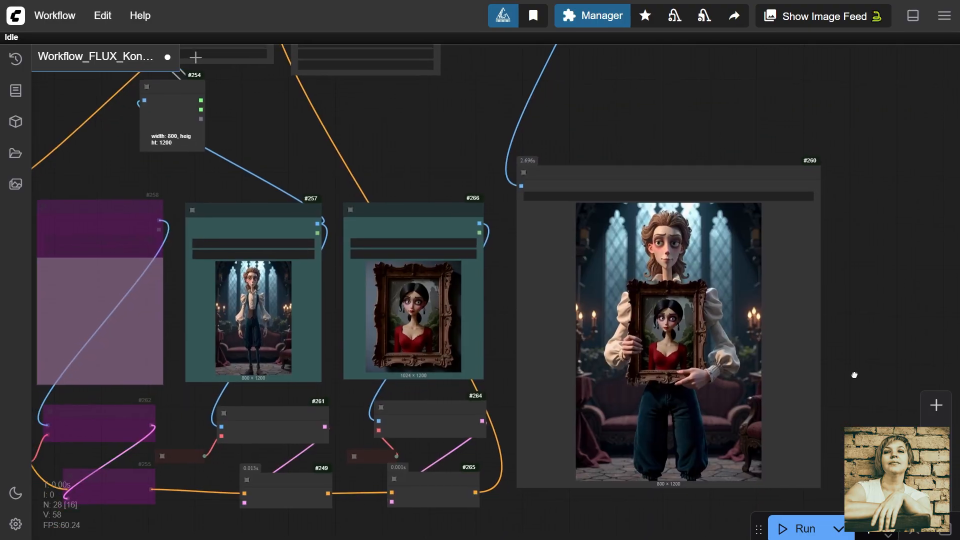
left_click_drag(849, 385, 881, 337)
scroll(881, 337, "up", 2)
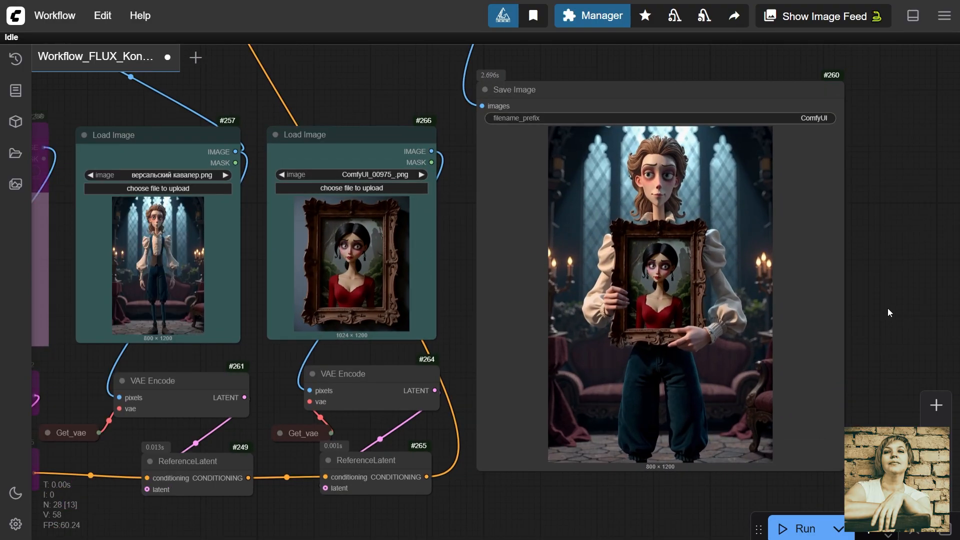
left_click_drag(874, 297, 902, 329)
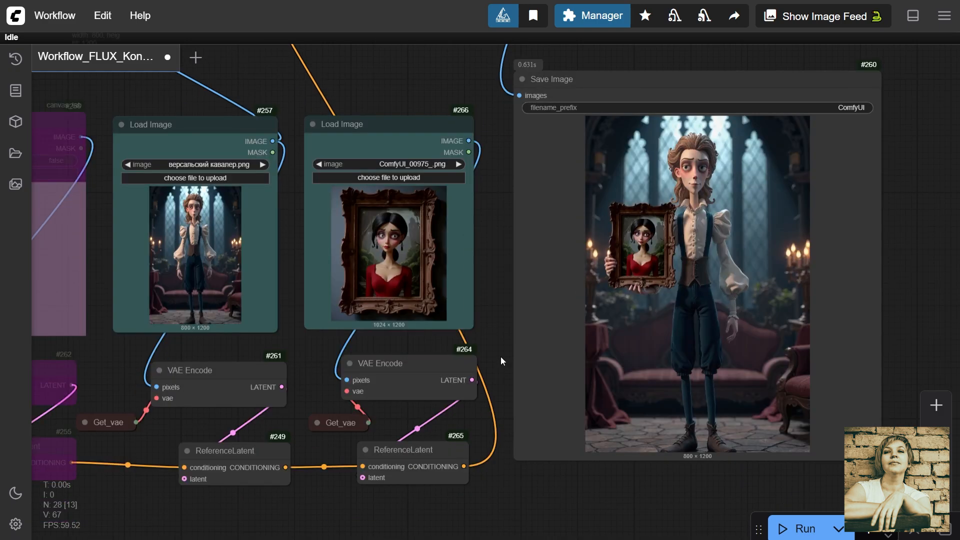
scroll(499, 356, "up", 3)
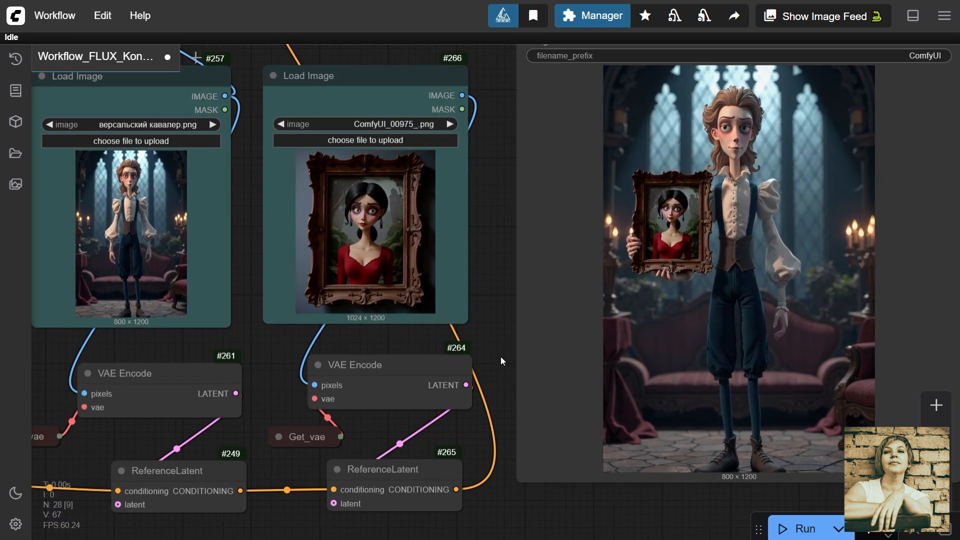
left_click_drag(506, 337, 392, 395)
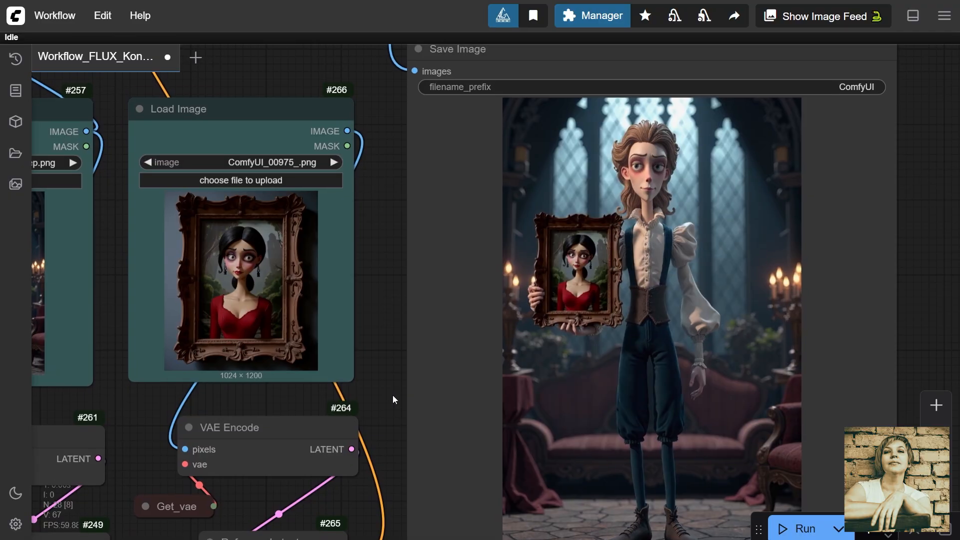
left_click_drag(393, 396, 449, 358)
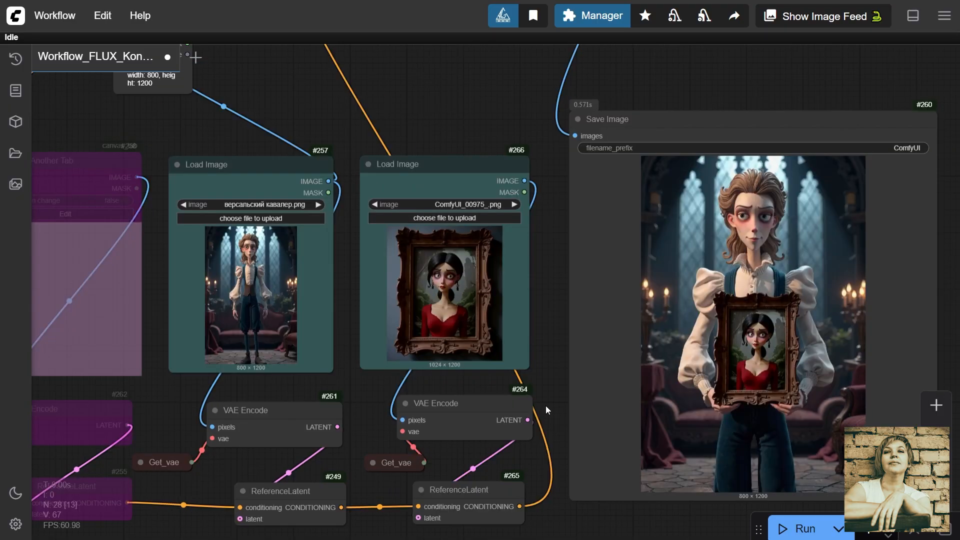
scroll(553, 401, "up", 1)
left_click_drag(553, 401, 463, 386)
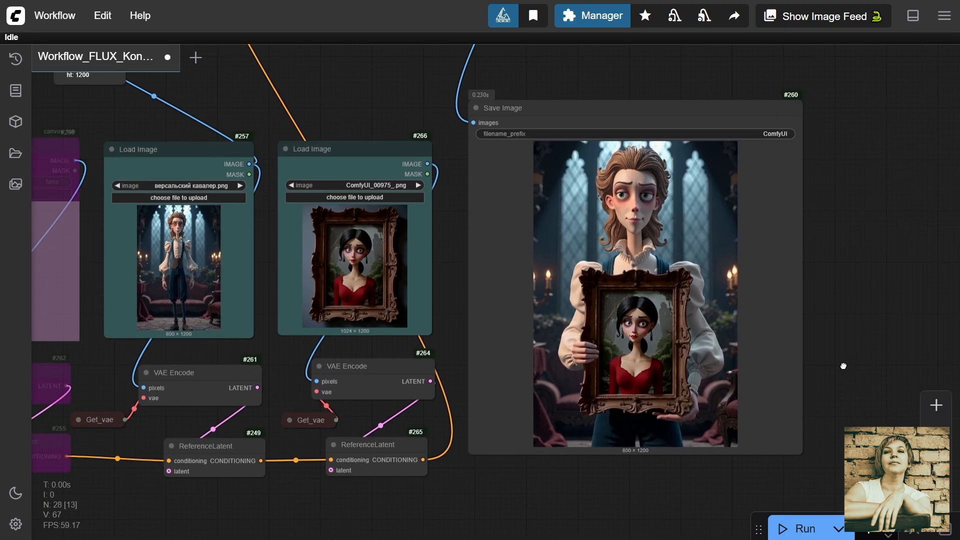
scroll(843, 364, "up", 1)
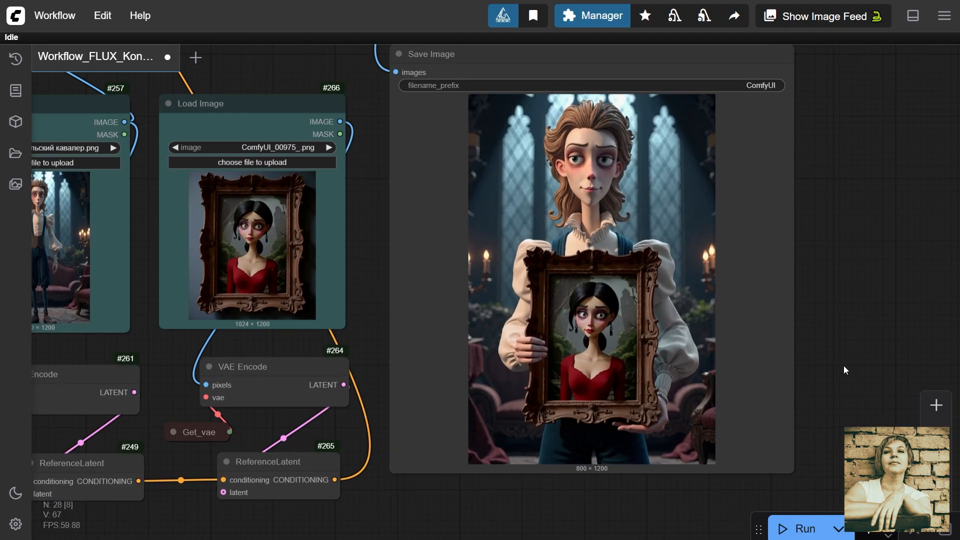
left_click_drag(844, 365, 895, 366)
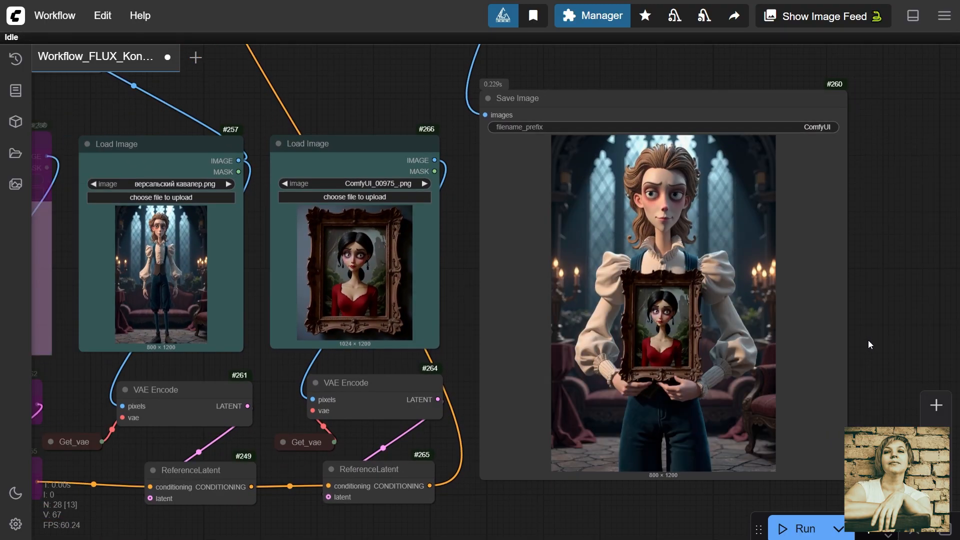
scroll(867, 341, "up", 1)
left_click_drag(855, 330, 921, 345)
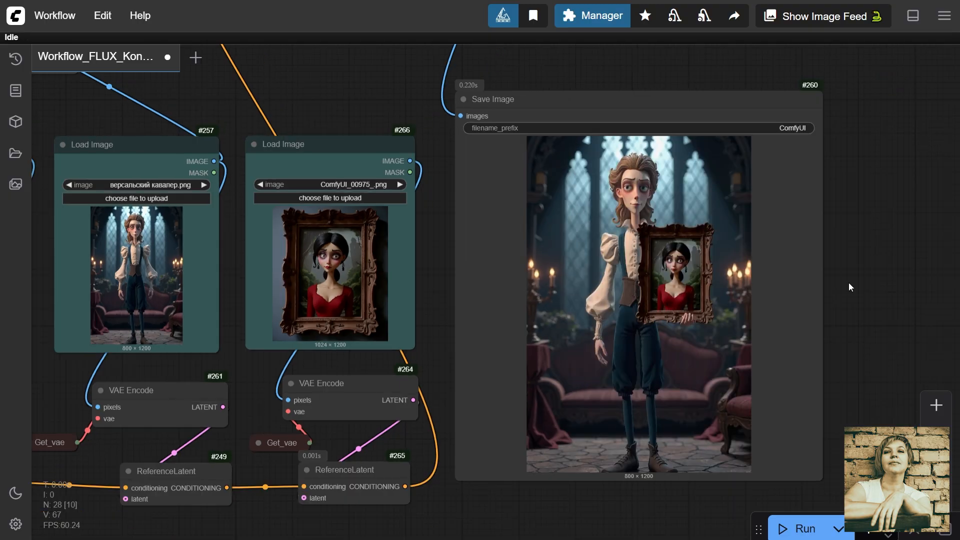
scroll(845, 285, "up", 1)
left_click_drag(843, 286, 929, 271)
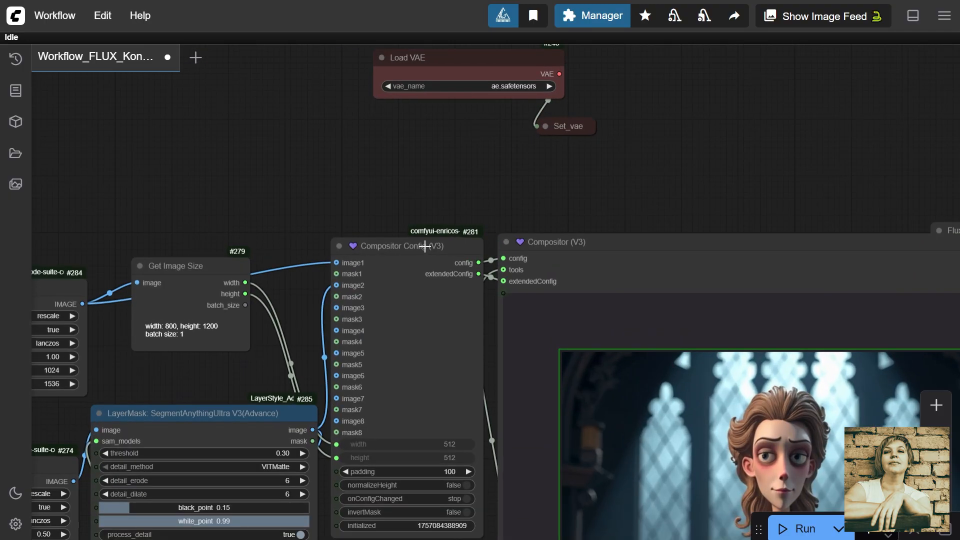
Examine the Compositor Config and Compositor nodes and the Save Image result of the compositing workflow
scroll(673, 188, "up", 3)
scroll(673, 188, "down", 2)
left_click(865, 409)
left_click_drag(865, 409, 679, 328)
left_click_drag(684, 331, 697, 356)
scroll(699, 354, "down", 9)
left_click_drag(631, 251, 609, 256)
key(".")
left_click_drag(854, 187, 628, 330)
scroll(628, 330, "up", 15)
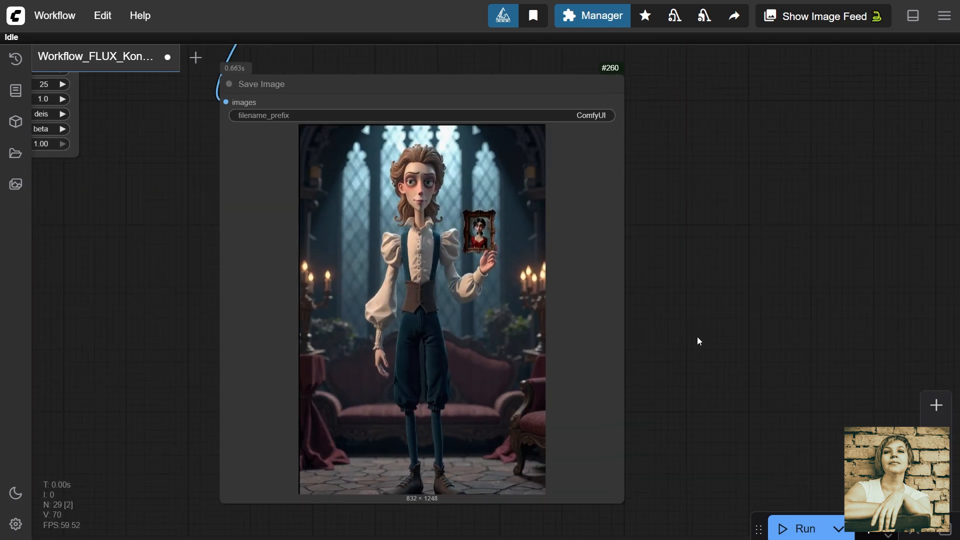
left_click_drag(608, 302, 617, 318)
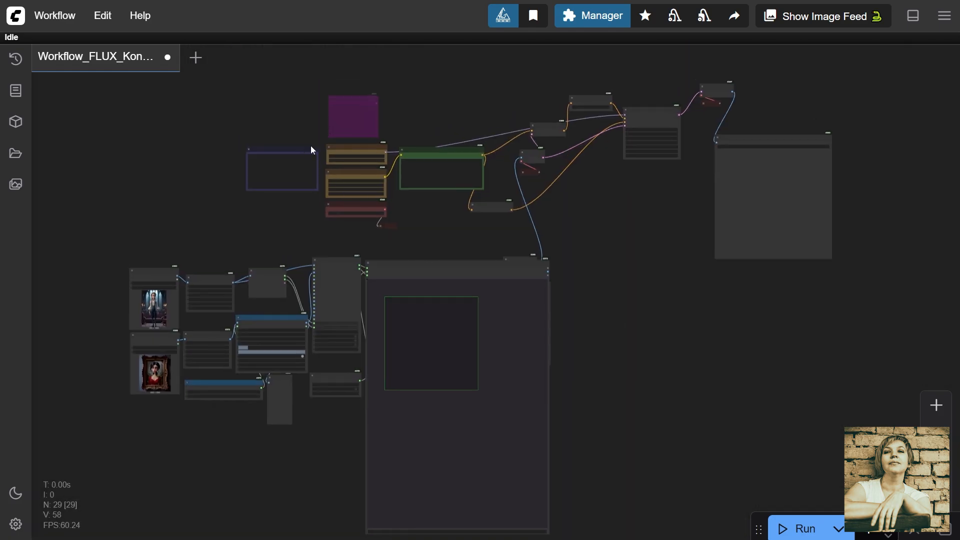
Focus on the Load Diffusion Model node and review the model, CLIP and VAE loader settings alongside the Markdown note
left_click(347, 148)
key(".")
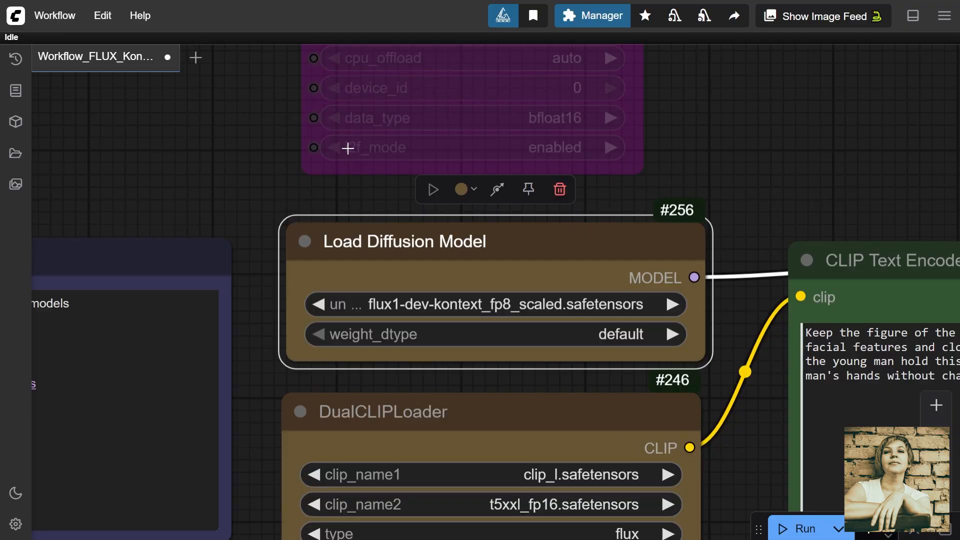
scroll(494, 345, "down", 5)
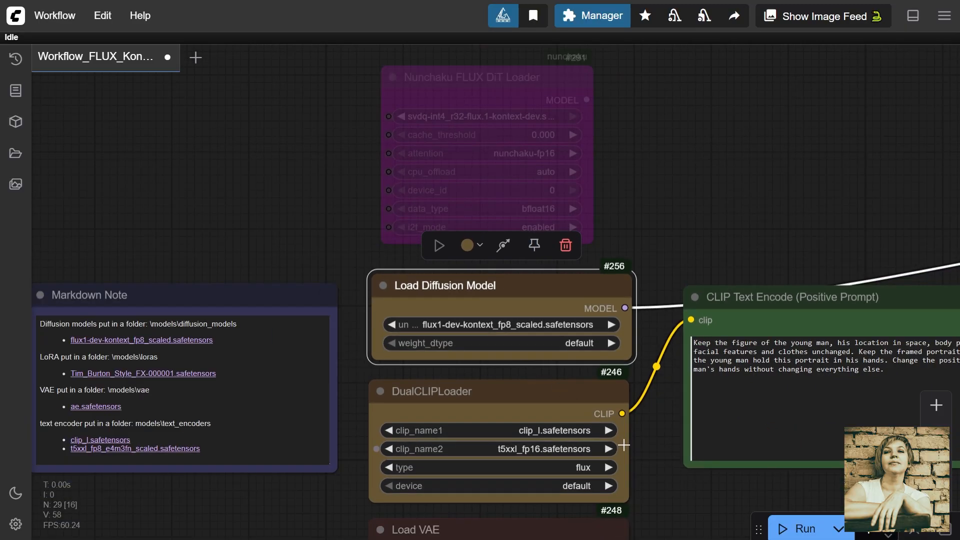
left_click_drag(643, 468, 668, 342)
scroll(659, 328, "down", 2)
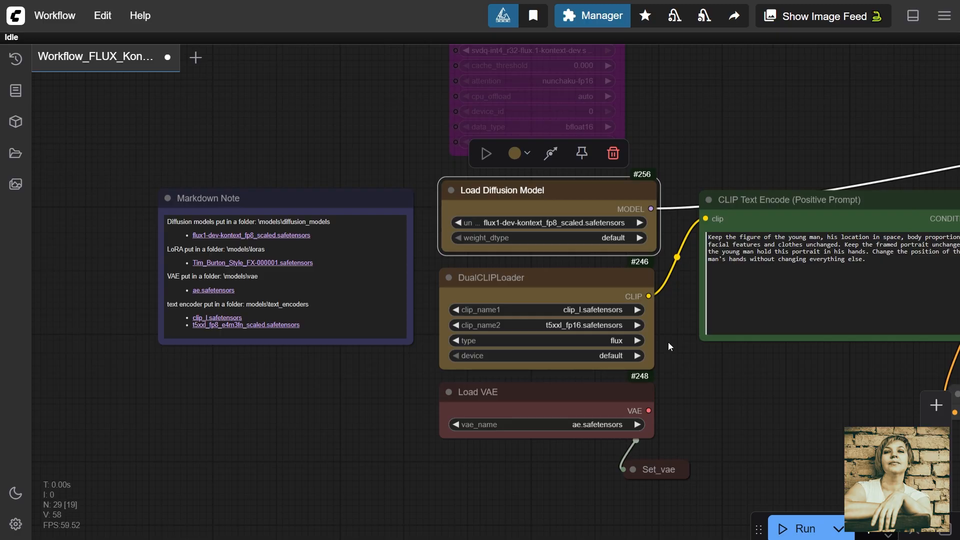
scroll(668, 346, "up", 2)
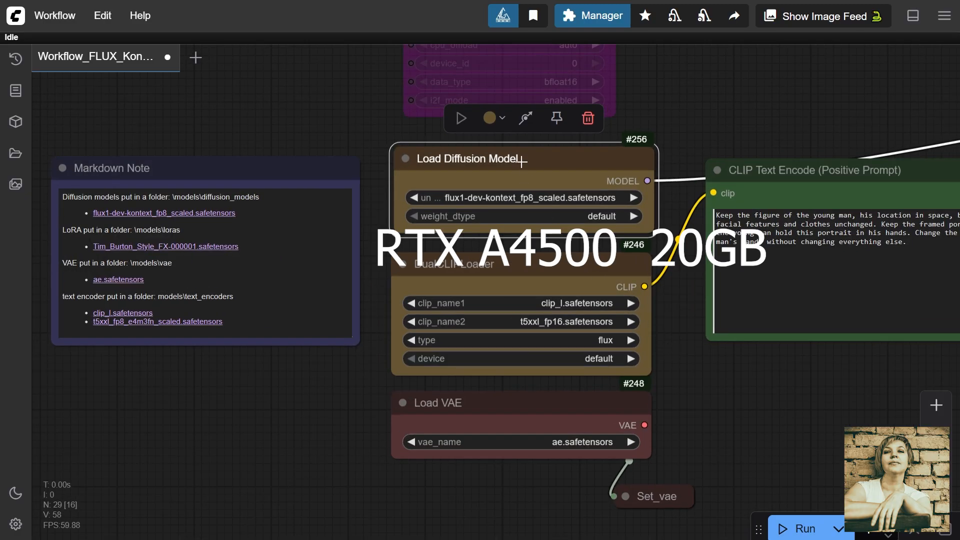
scroll(526, 228, "up", 2)
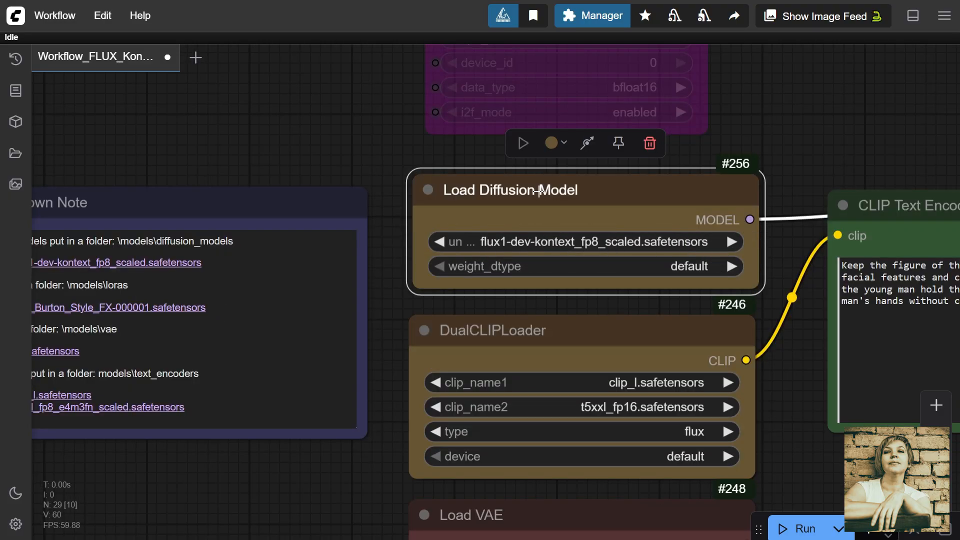
Choose flux1-dev-kontext_fp8_scaled.safetensors as the model in the Load Diffusion Model node
left_click(560, 244)
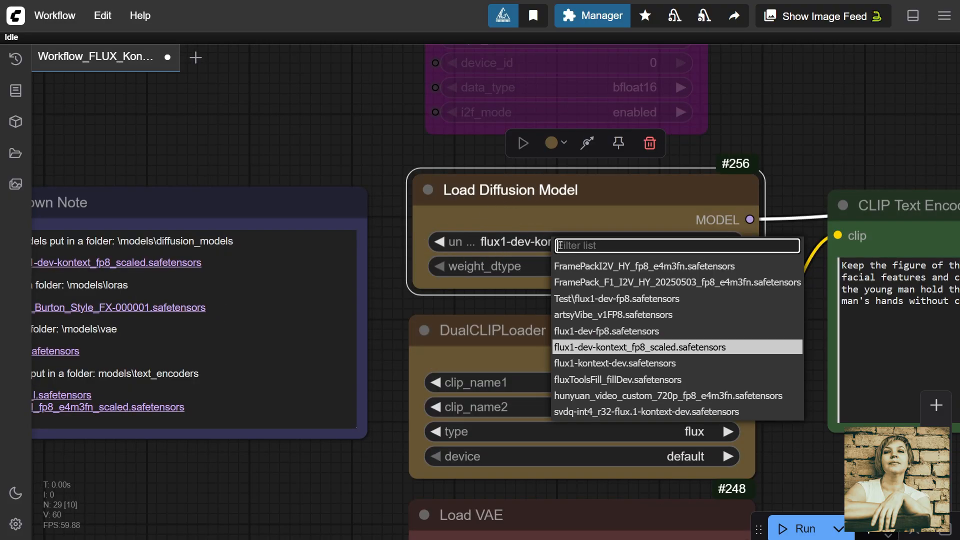
left_click(655, 350)
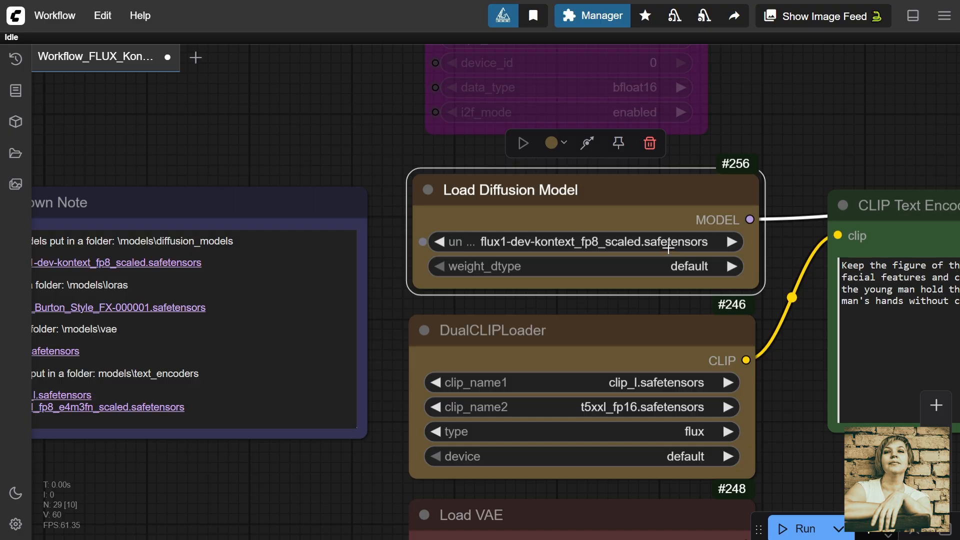
Review the DualCLIPLoader and Load VAE nodes, and collapse the Set_vae node connected to the VAE
scroll(668, 247, "down", 3)
left_click(535, 264)
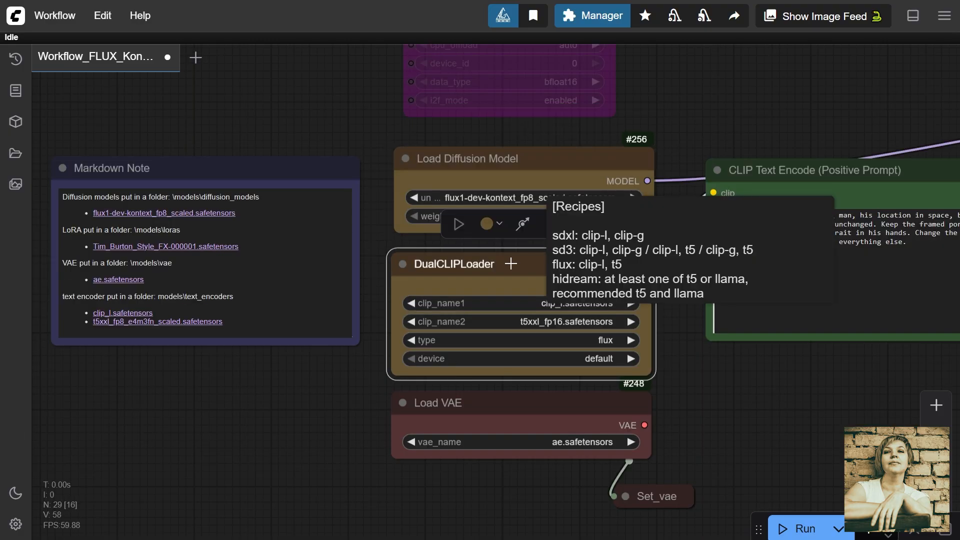
left_click(519, 405)
scroll(679, 478, "down", 2)
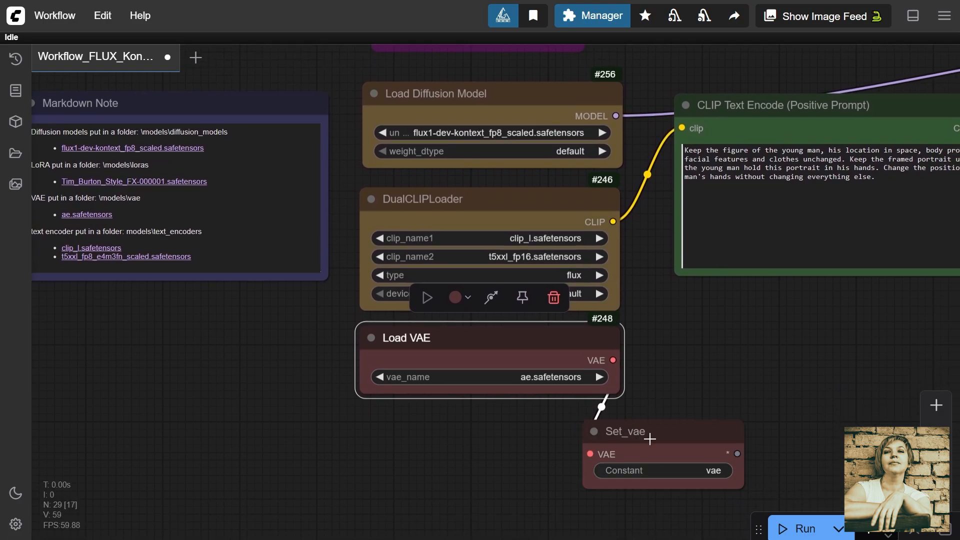
left_click(650, 438)
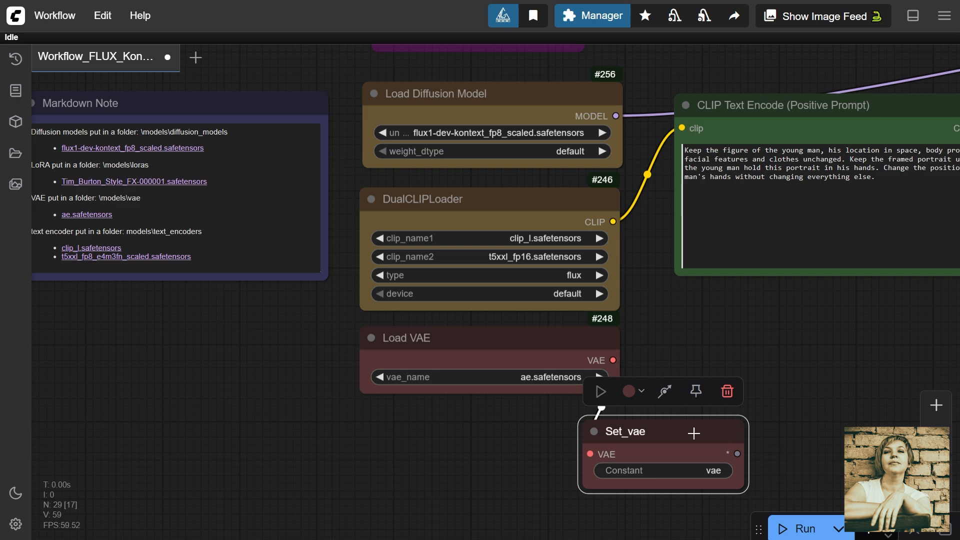
left_click(595, 432)
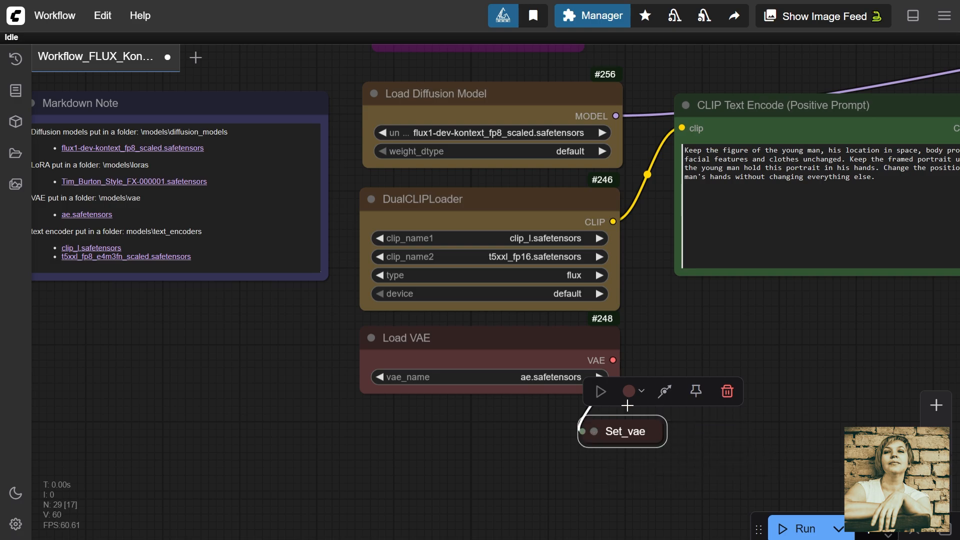
Open the flux1-dev-kontext_fp8_scaled.safetensors link from the Markdown Note, view its Hugging Face page, and return to the workflow
left_click_drag(655, 314, 741, 383)
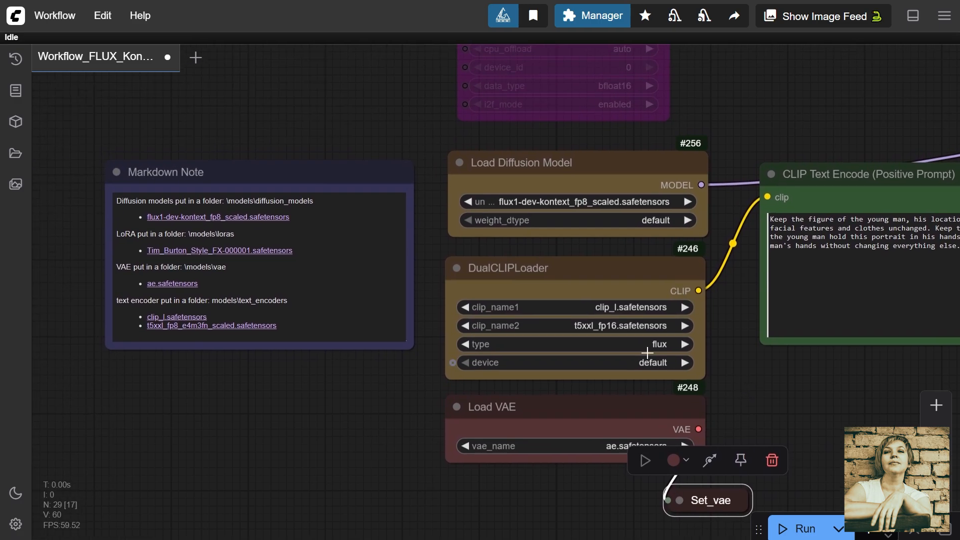
left_click(283, 170)
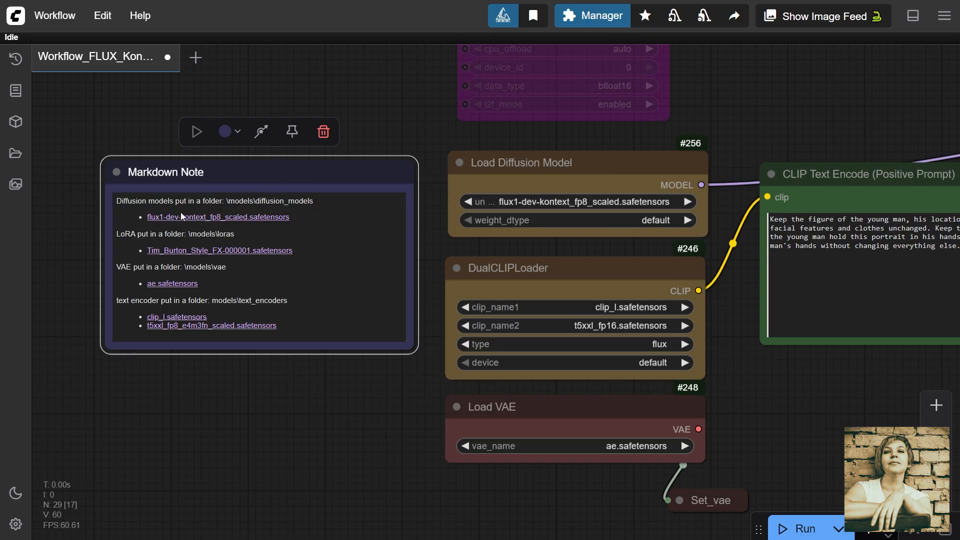
key(".")
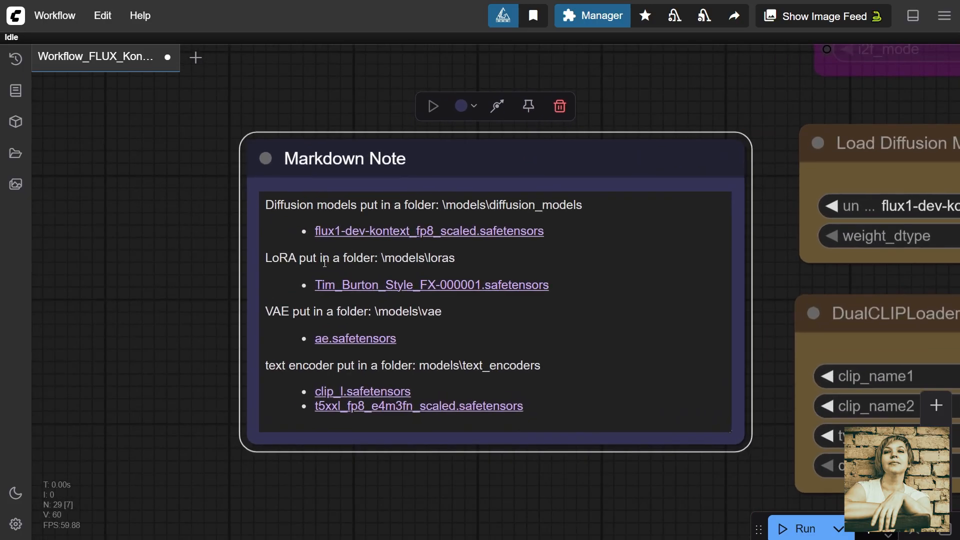
left_click(389, 232)
key("F11")
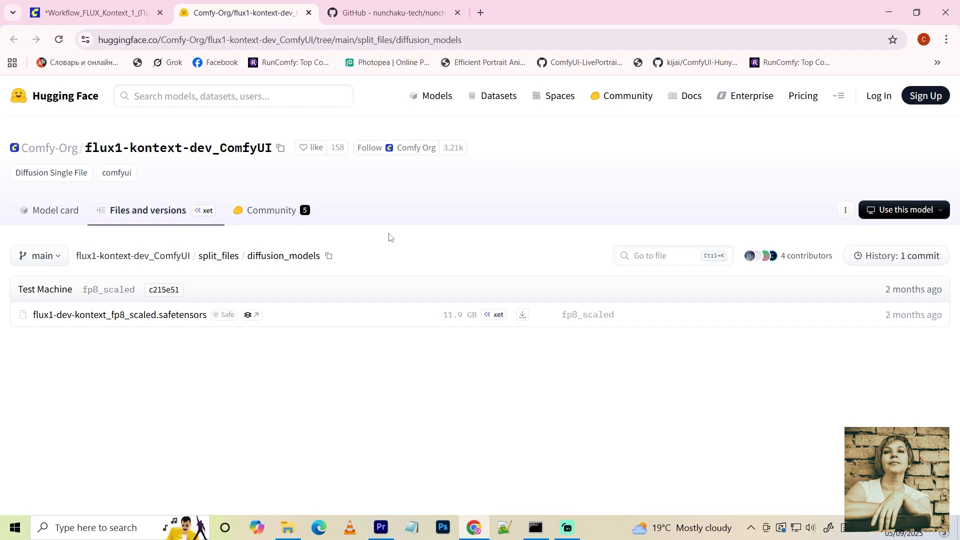
left_click(305, 14)
key("F11")
Inspect the models property of the Load Diffusion Model node and close its value editor
right_click(395, 156)
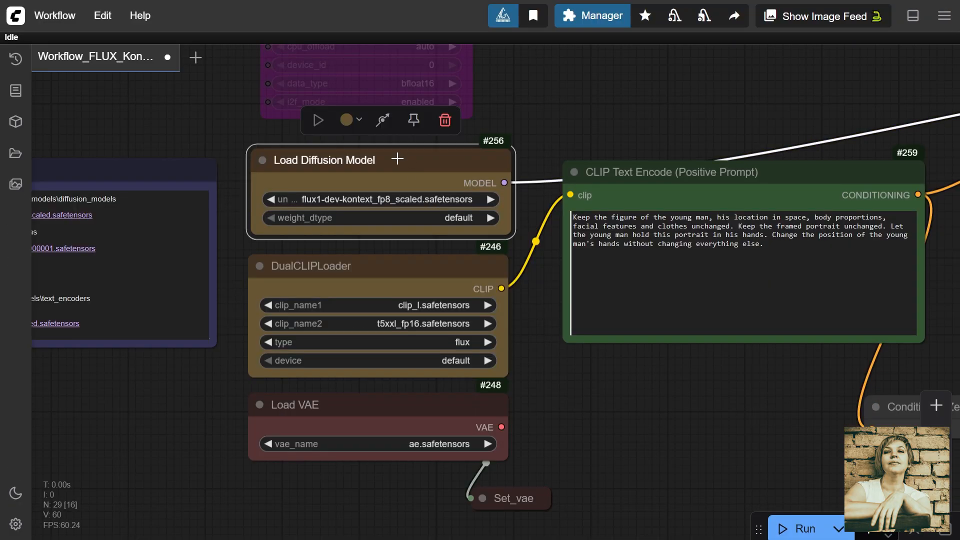
left_click(430, 266)
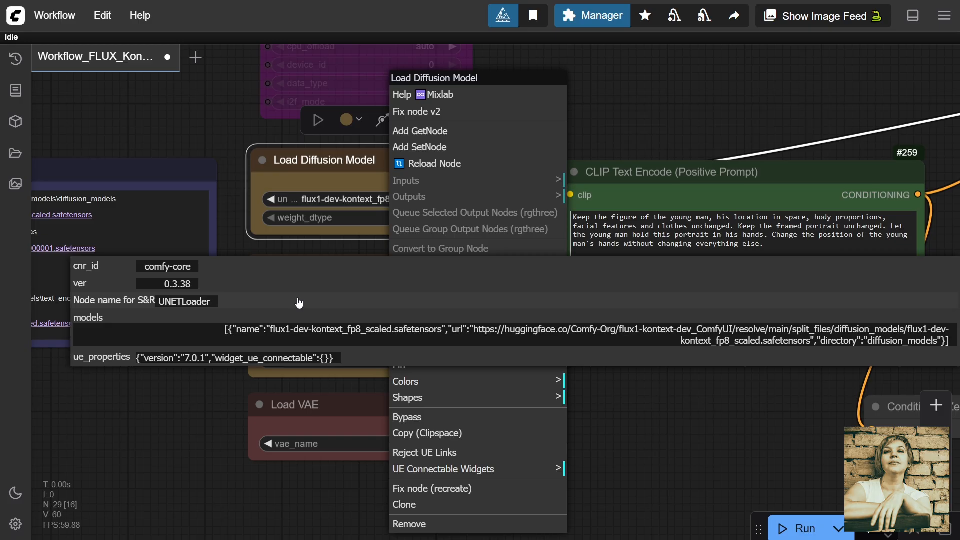
left_click(310, 328)
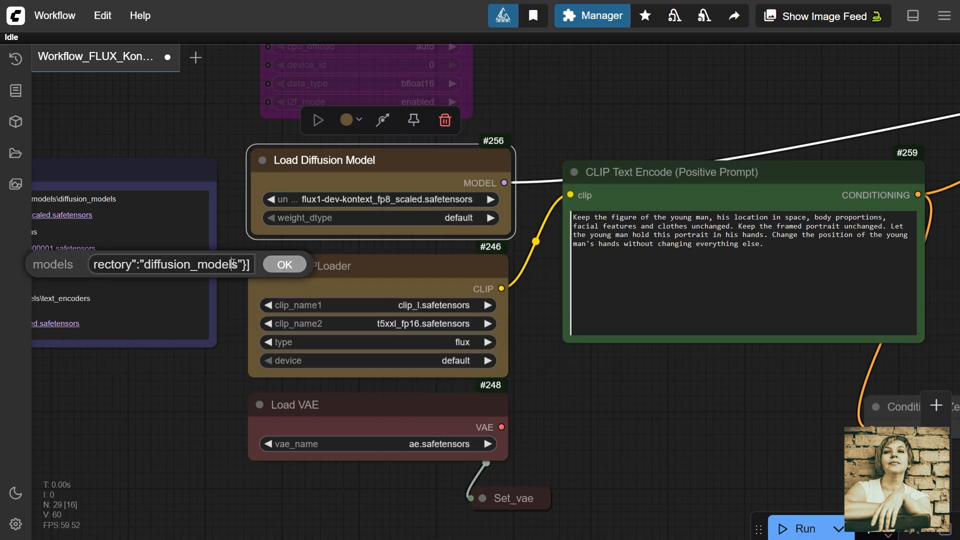
left_click_drag(233, 263, 94, 265)
left_click(284, 264)
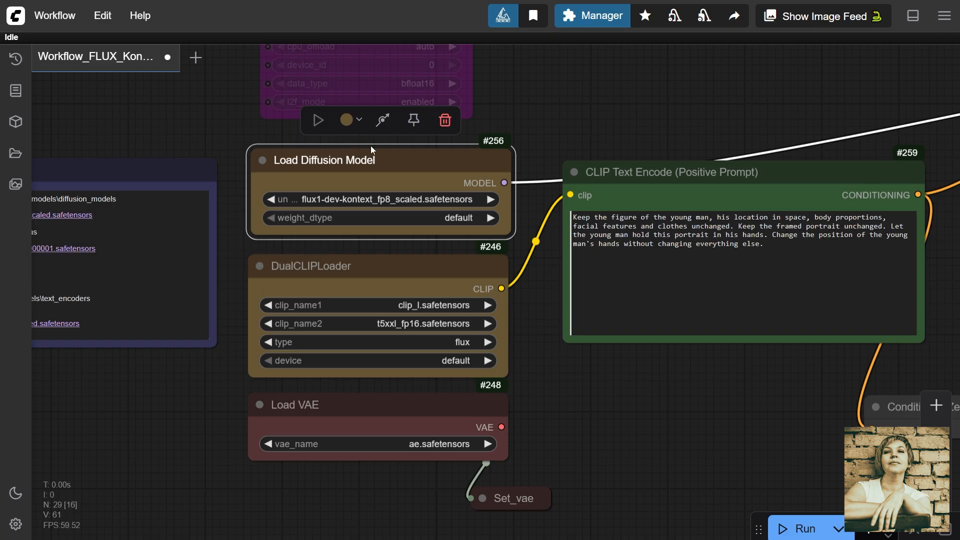
Reload the page and dismiss the Missing Models dialog with "Don't show this again" enabled
key("F5")
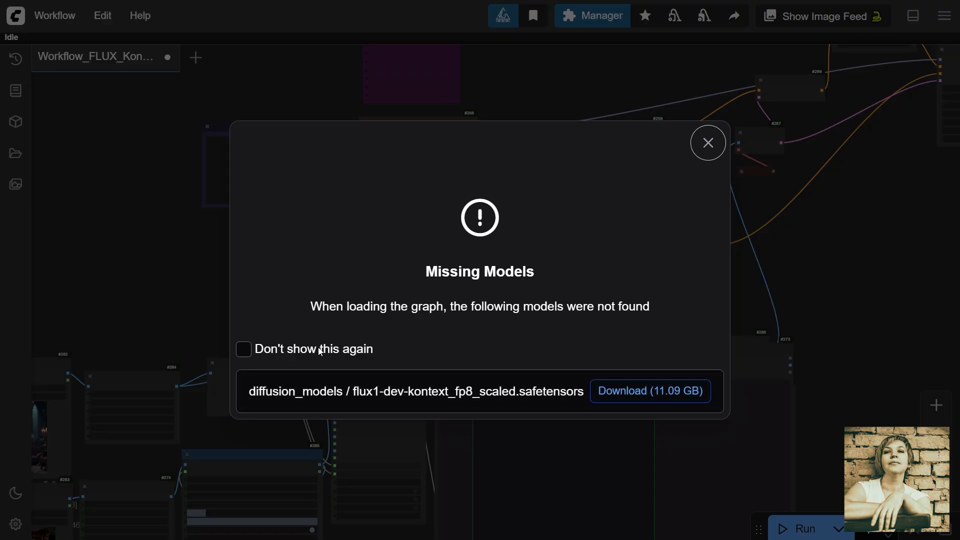
left_click(244, 350)
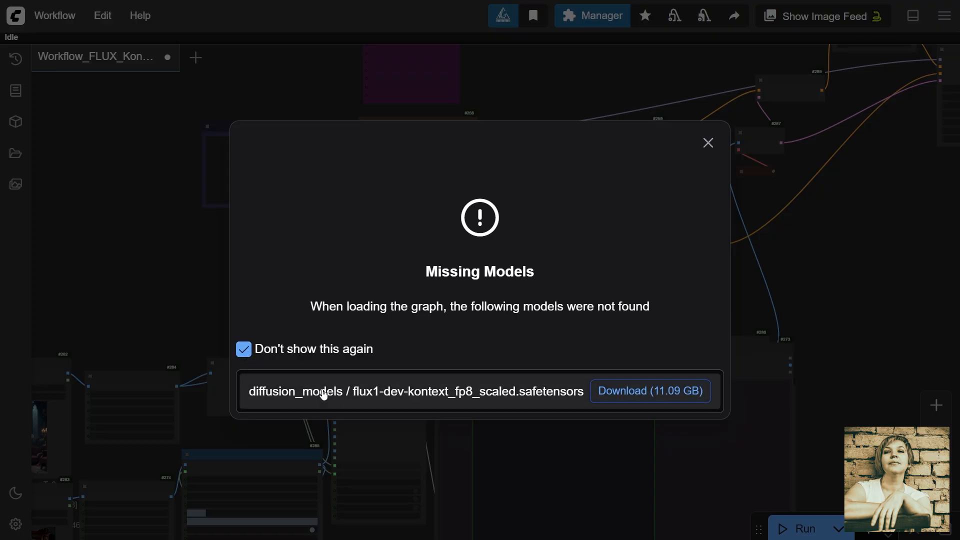
left_click(708, 143)
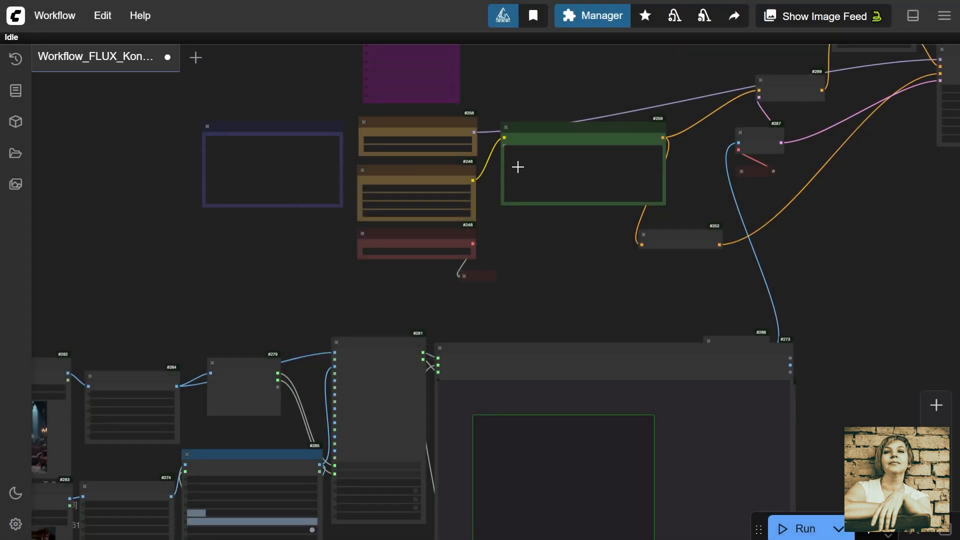
Examine the loader nodes, the positive prompt in CLIP Text Encode, and the ConditioningZeroOut node connected to it
left_click_drag(489, 193, 497, 346)
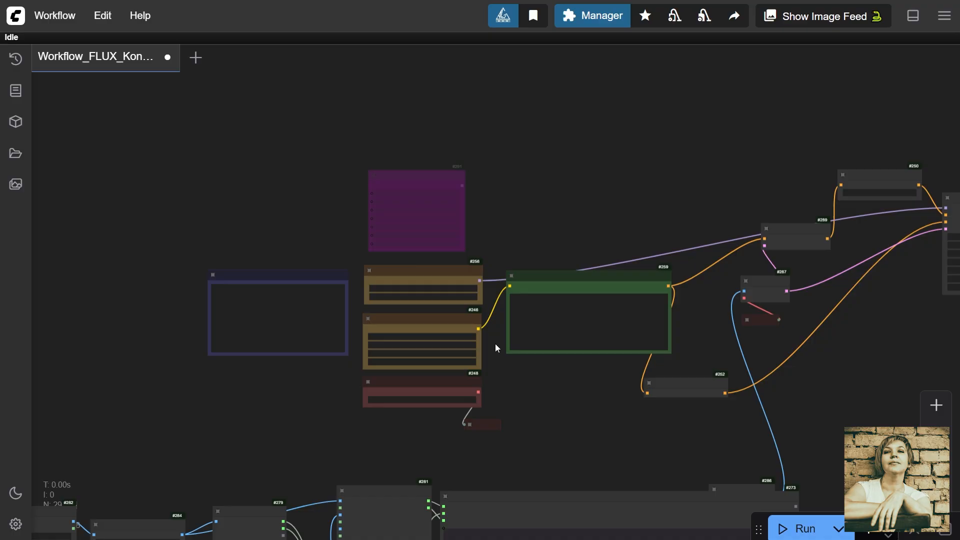
scroll(484, 341, "up", 3)
scroll(473, 337, "up", 6)
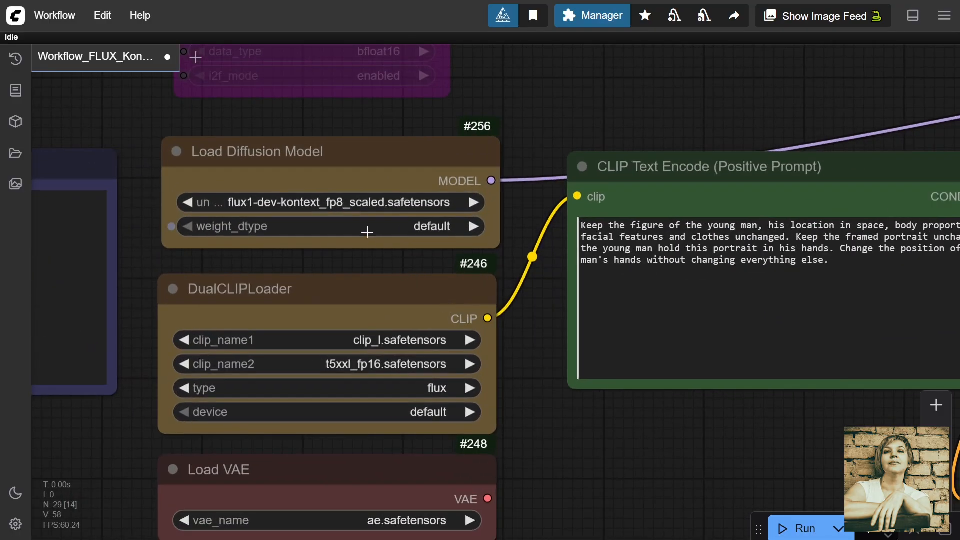
scroll(369, 232, "down", 10)
left_click(443, 287)
scroll(444, 287, "up", 10)
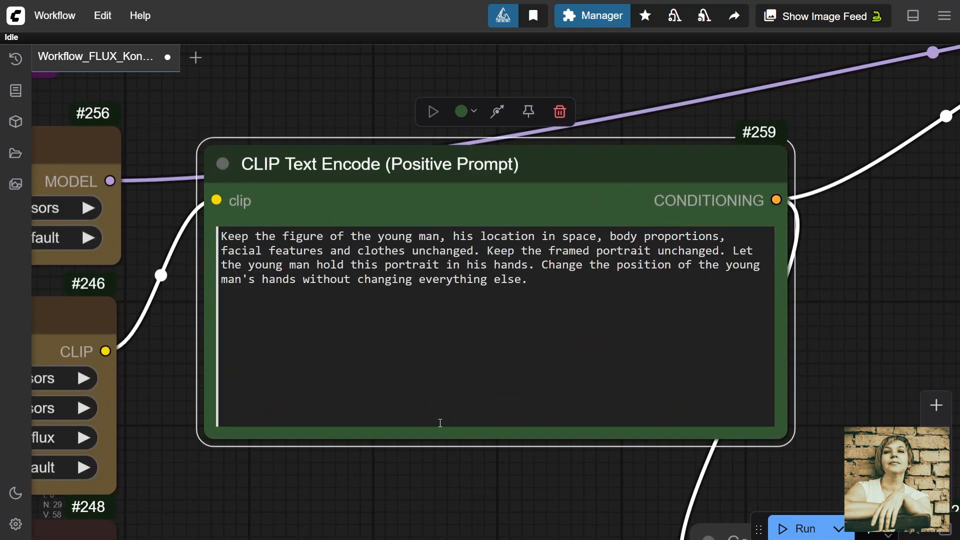
scroll(439, 422, "down", 5)
left_click(649, 508)
key("period")
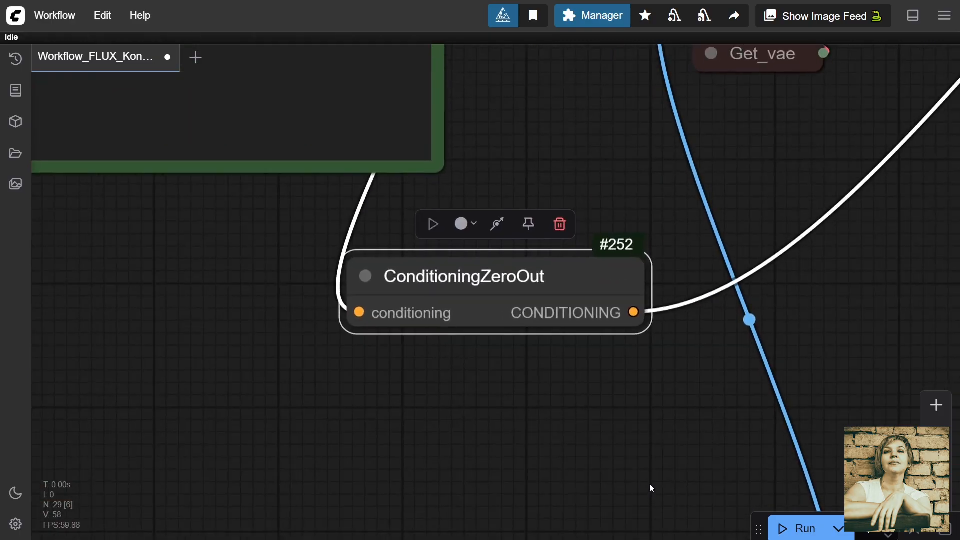
Examine the ReferenceLatent, VAE Encode and FluxGuidance nodes and how they are connected
scroll(589, 412, "down", 8)
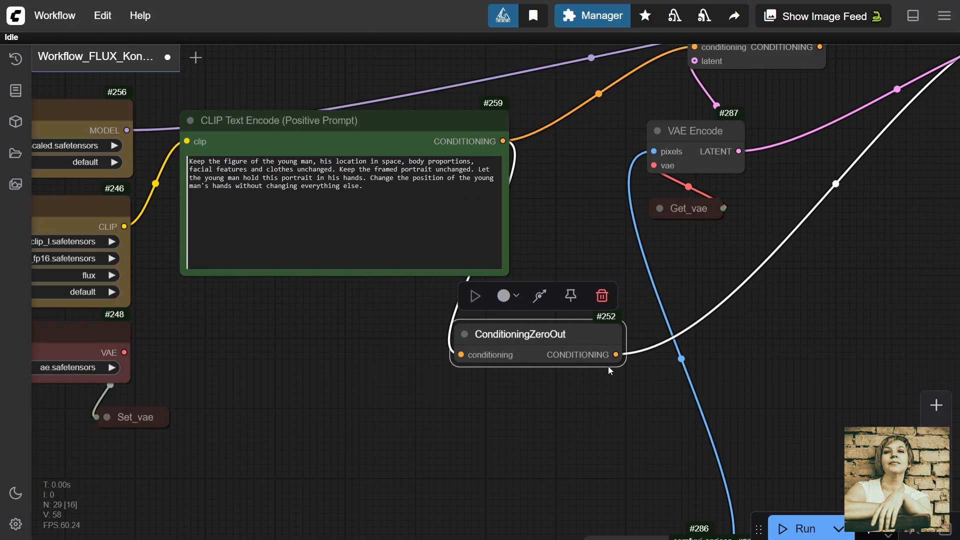
left_click_drag(782, 355, 726, 445)
left_click(650, 179)
key("period")
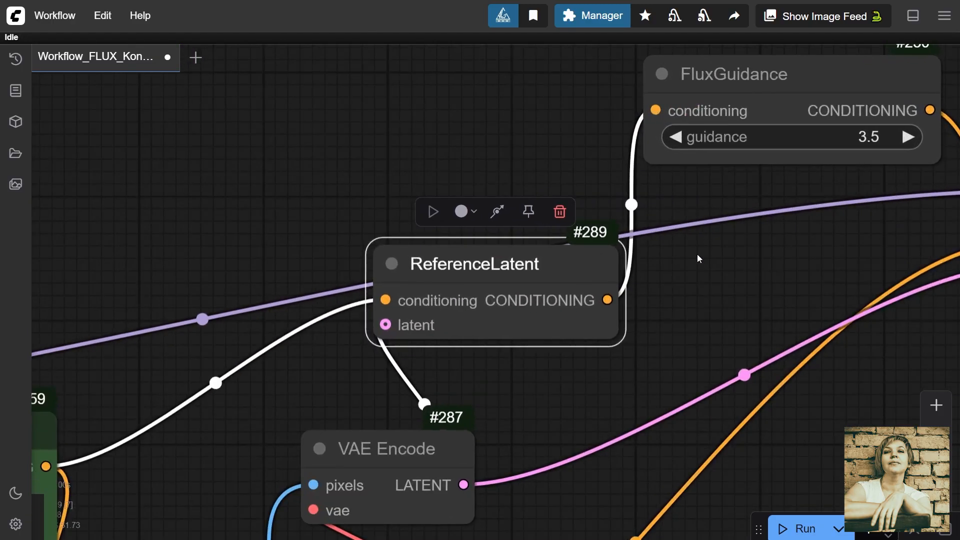
left_click(366, 444)
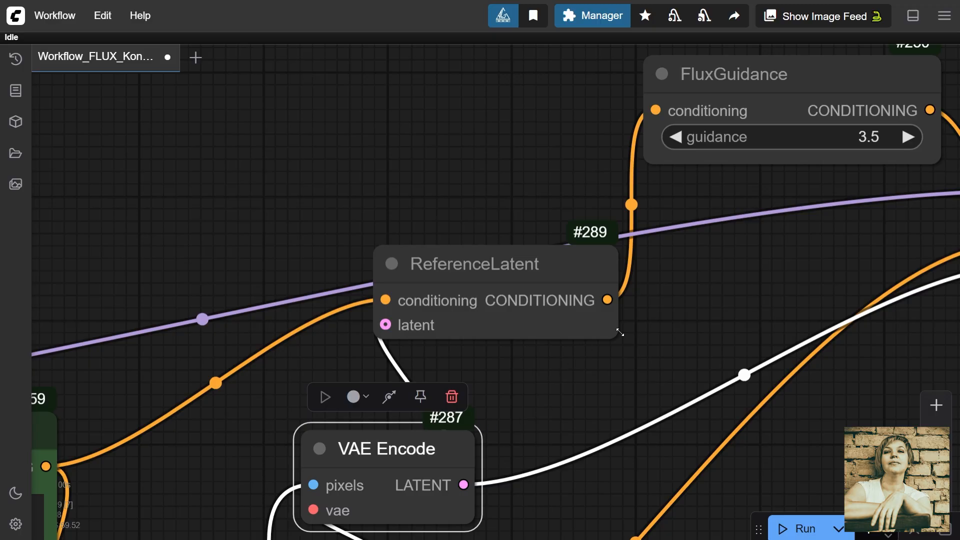
scroll(620, 332, "down", 3)
left_click(683, 132)
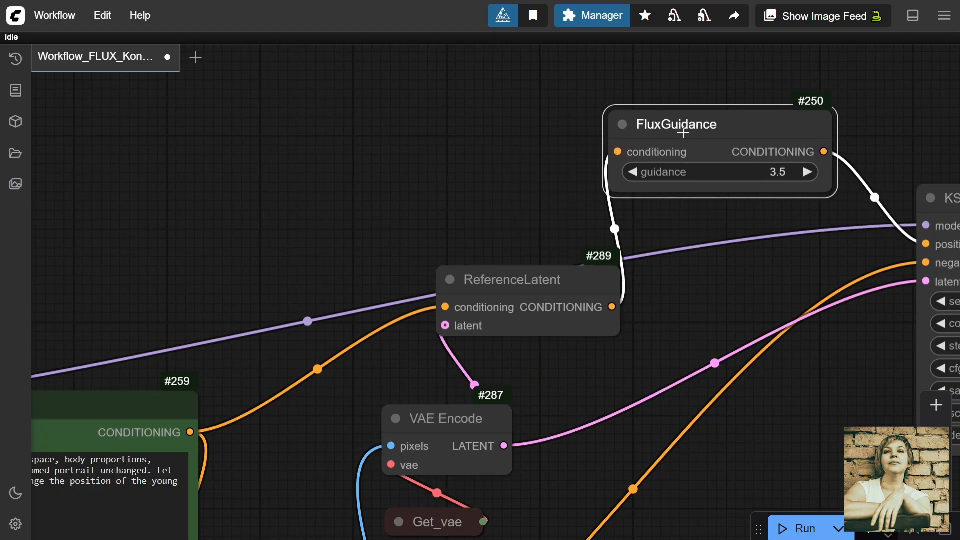
Review the KSampler settings and the VAE Decode node that receives its latent output
left_click_drag(704, 267, 397, 316)
scroll(513, 358, "down", 3)
left_click(673, 274)
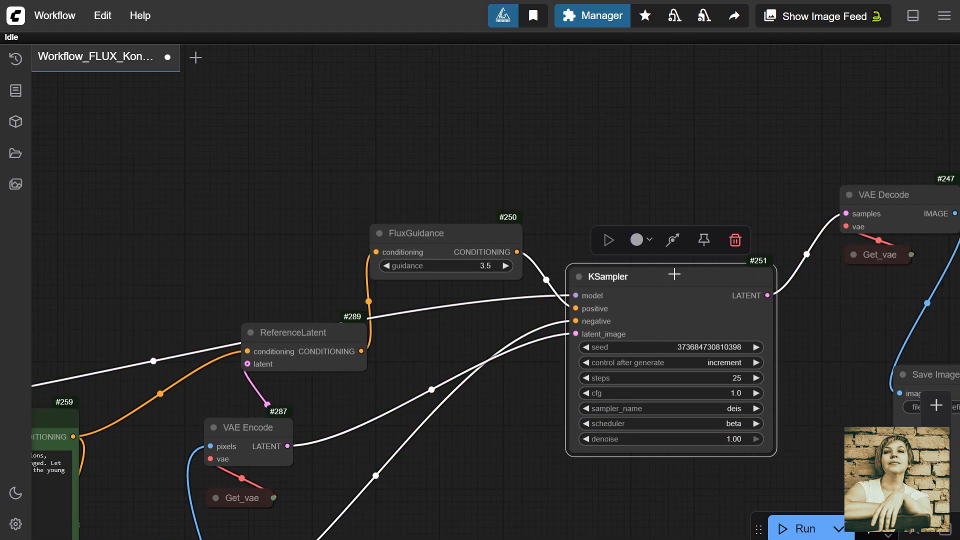
key(".")
scroll(790, 298, "down", 7)
left_click_drag(798, 277, 536, 248)
left_click(632, 106)
Go to the compositing section and examine both Load Image nodes and the Compositor Config node
scroll(557, 375, "down", 7)
left_click_drag(445, 447, 644, 308)
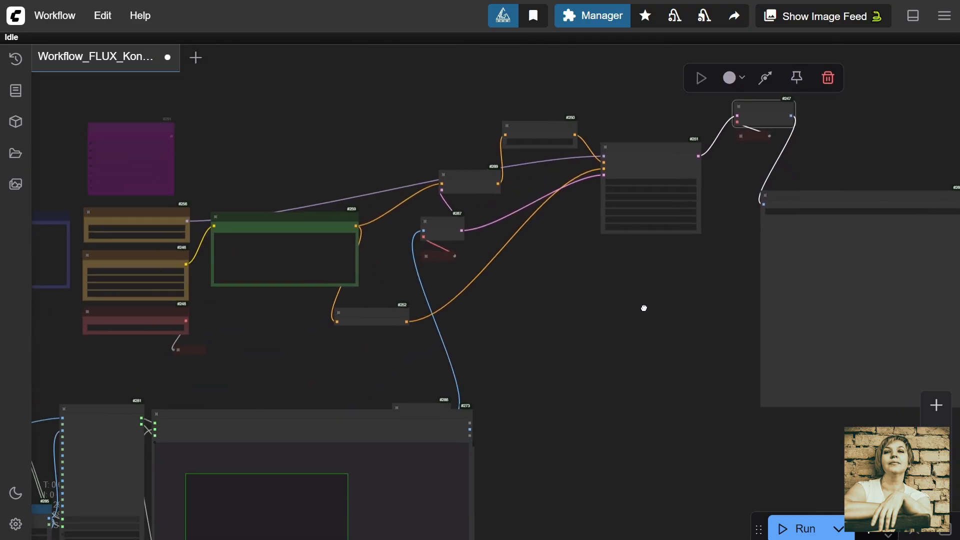
scroll(335, 391, "up", 10)
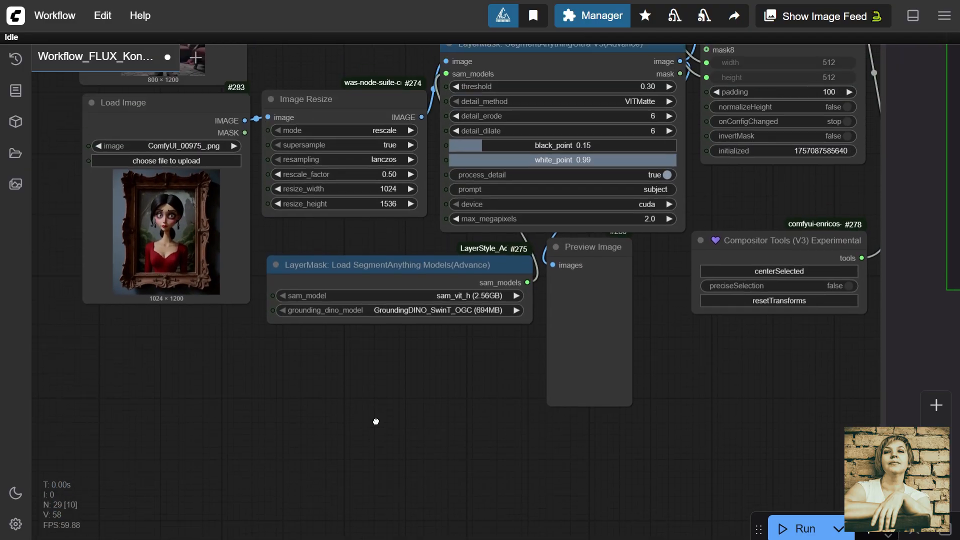
left_click_drag(375, 420, 378, 537)
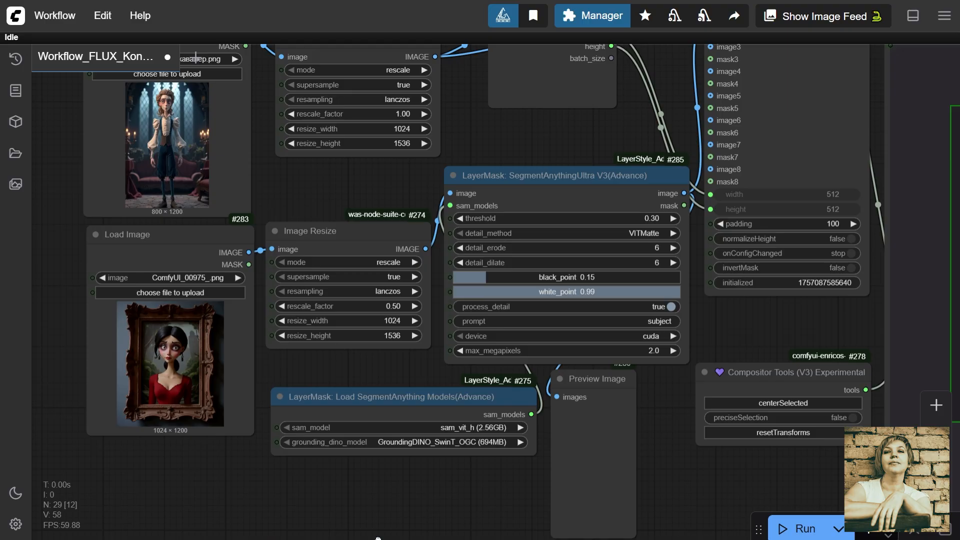
left_click_drag(361, 480, 368, 519)
left_click(164, 106)
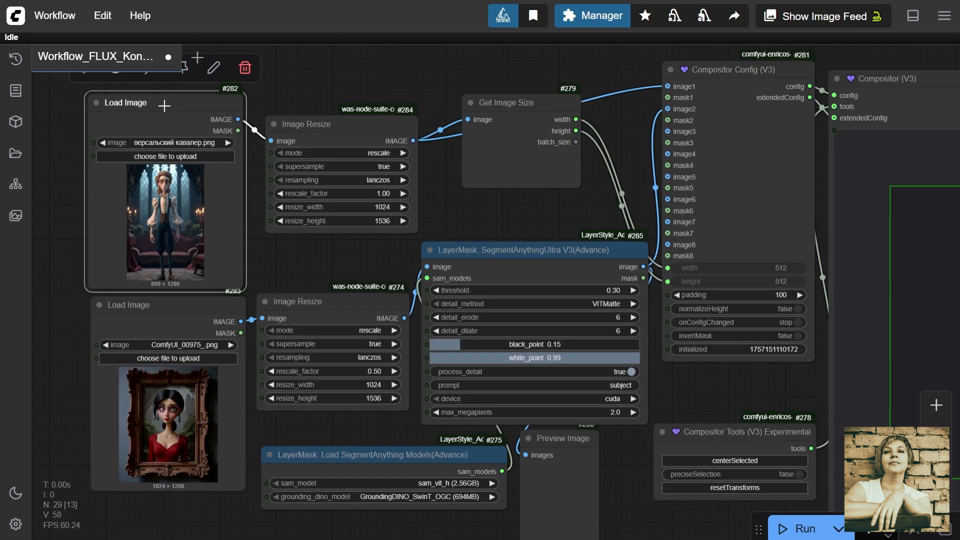
left_click(182, 310)
left_click(702, 79)
key(".")
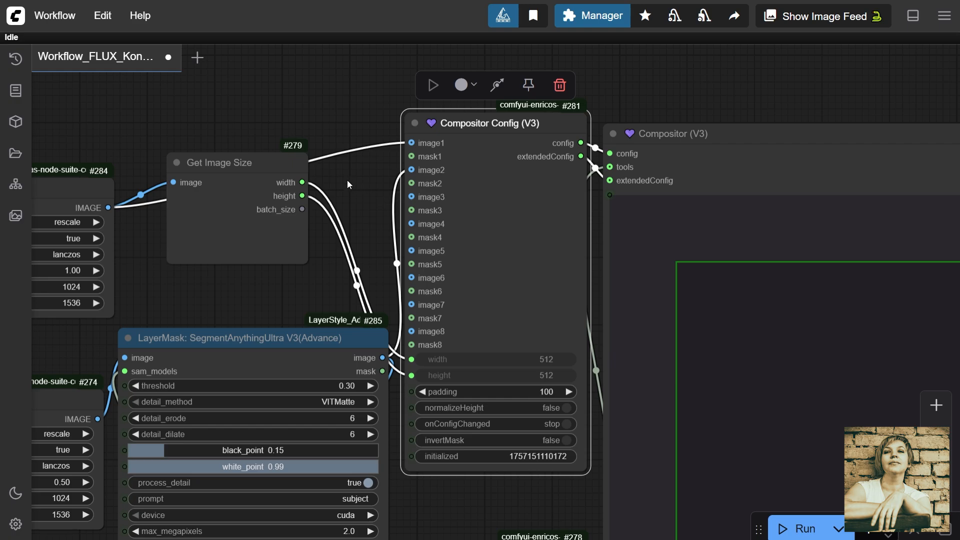
Examine the character image's path through its Load Image, Image Resize and Get Image Size nodes
left_click_drag(349, 185, 650, 169)
left_click_drag(325, 309, 345, 257)
left_click(347, 115)
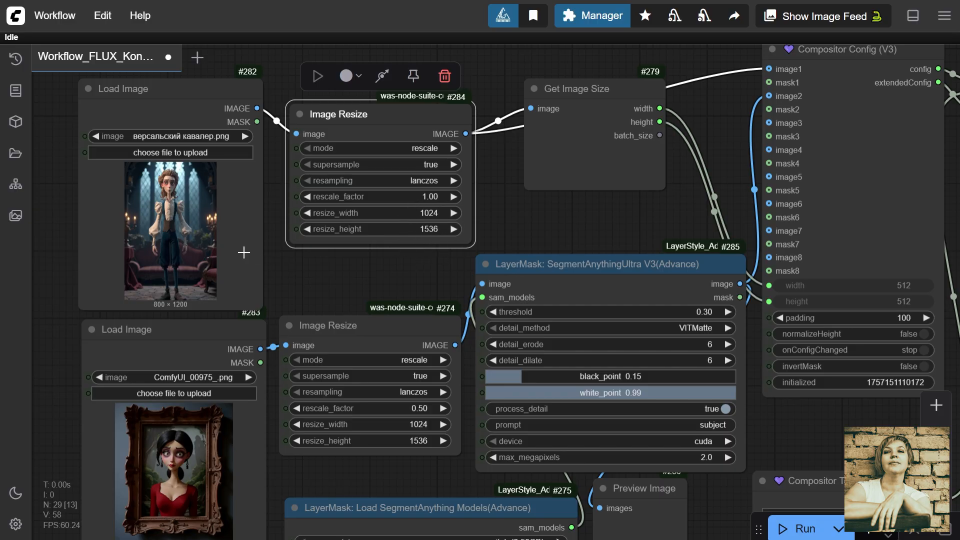
left_click(212, 302)
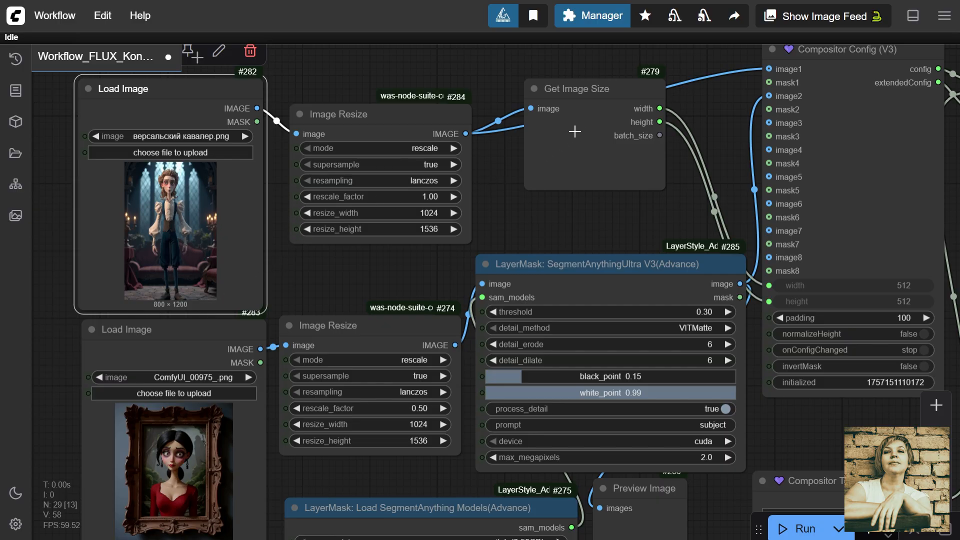
left_click(596, 96)
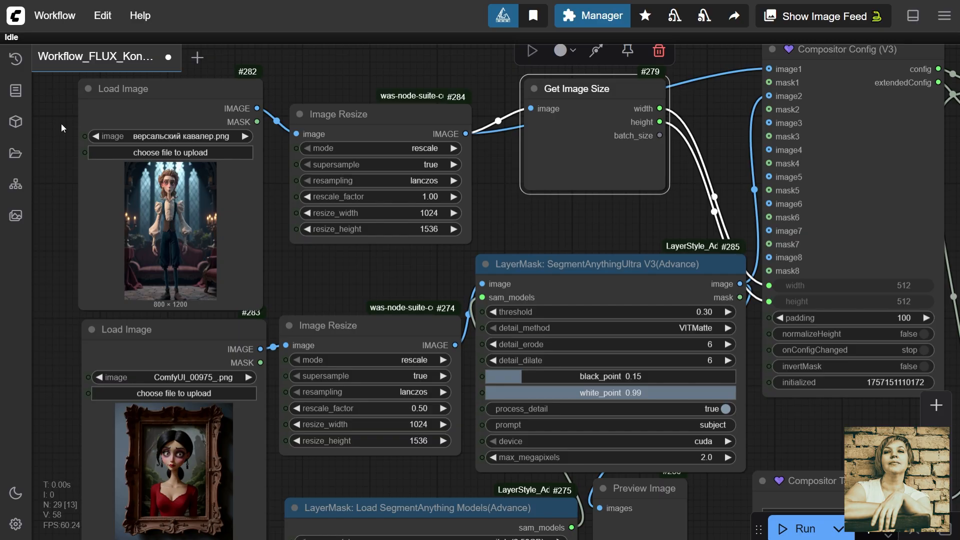
Select the character's Load Image, Image Resize and Get Image Size nodes together and shift them slightly
left_click_drag(61, 124, 576, 164)
left_click_drag(412, 114, 426, 105)
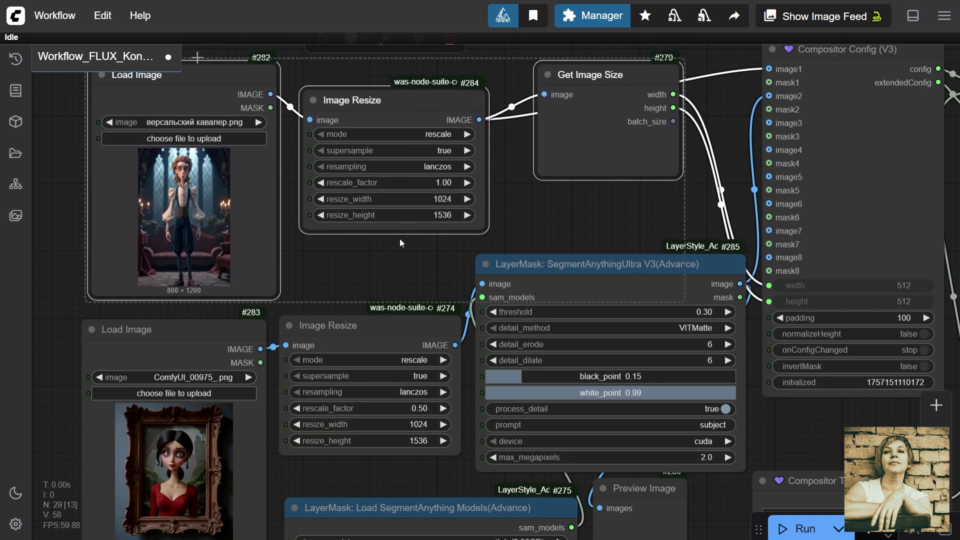
Trace the framed portrait's path through its Load Image, Image Resize and SegmentAnythingUltra V3 nodes
left_click_drag(382, 292, 373, 153)
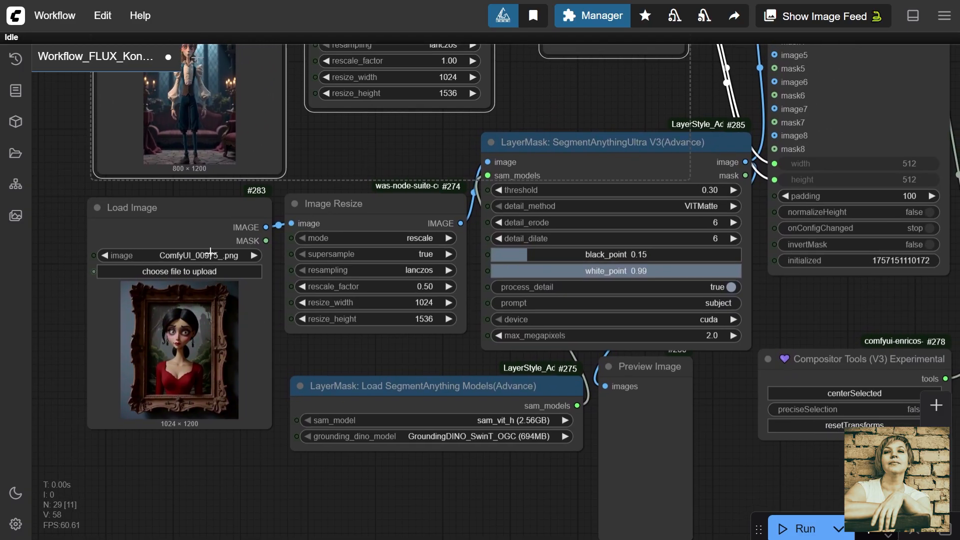
left_click(197, 210)
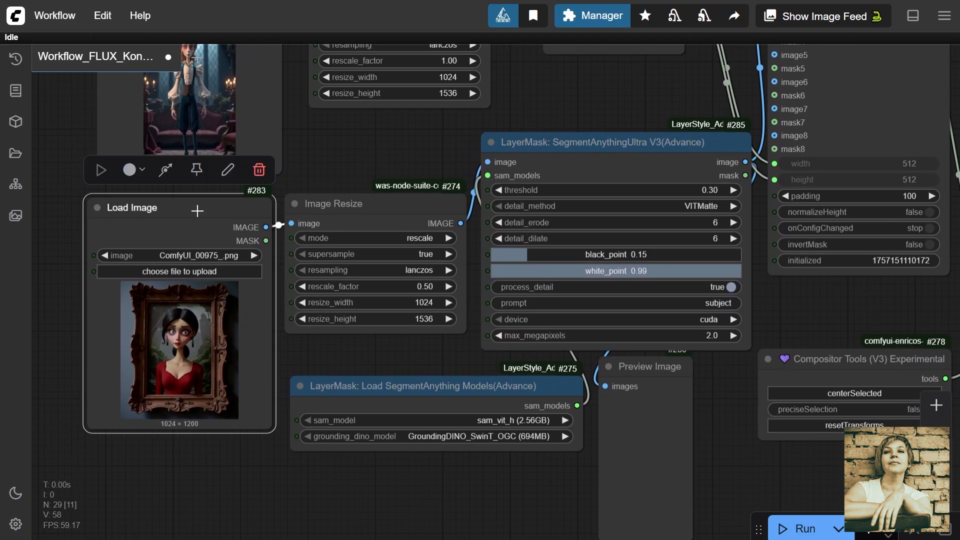
left_click(380, 209)
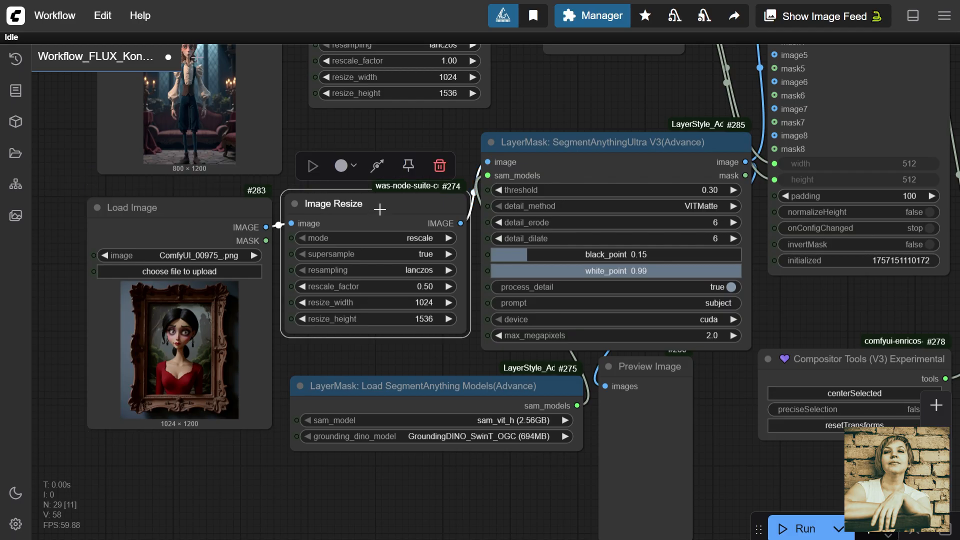
left_click(615, 140)
scroll(616, 139, "up", 5)
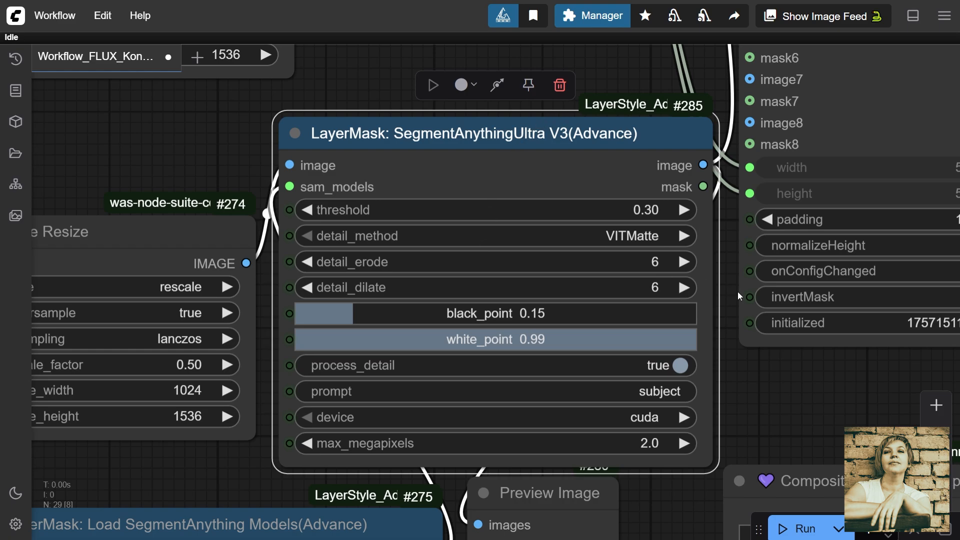
scroll(772, 379, "down", 1)
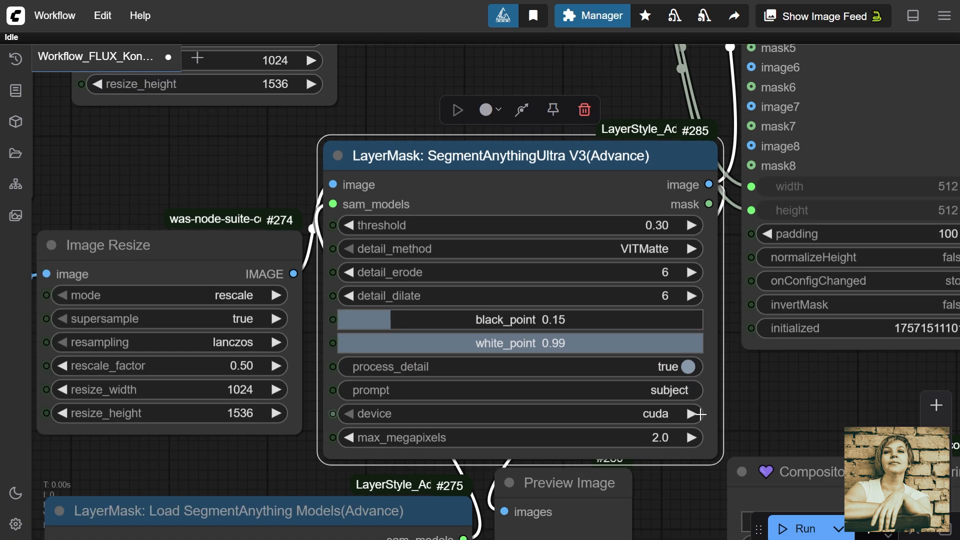
scroll(752, 406, "down", 2)
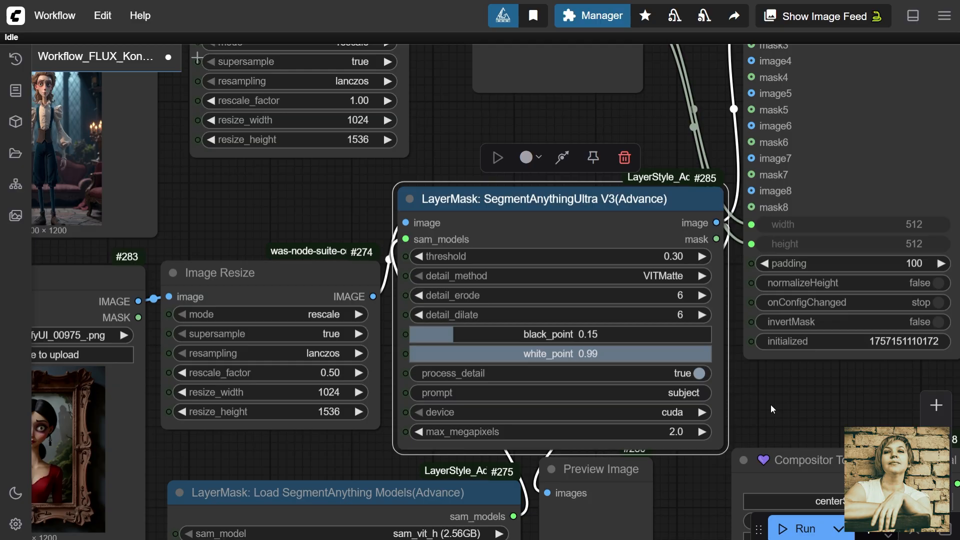
left_click_drag(769, 404, 754, 356)
scroll(688, 355, "down", 1)
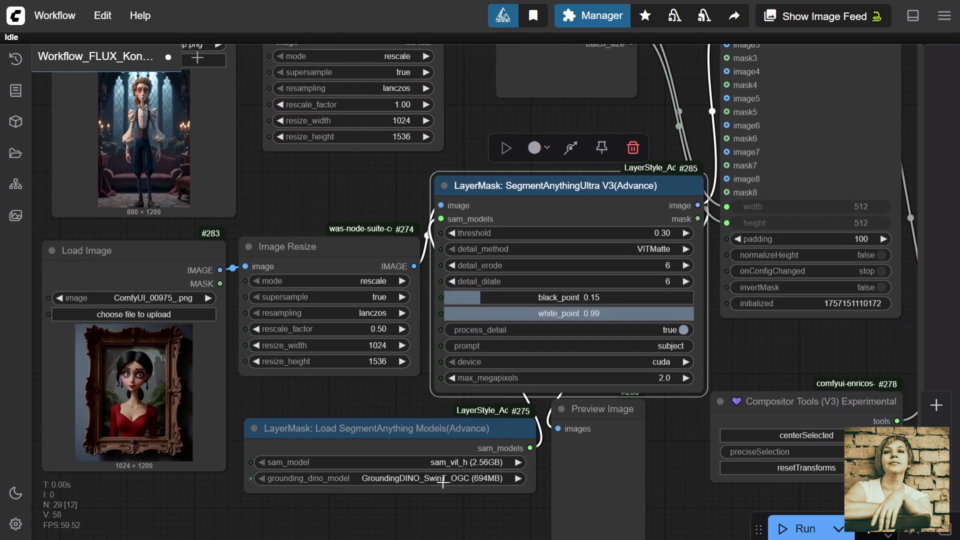
Review the model options in the Load SegmentAnything Models node, keeping sam_vit_h (2.56GB) and GroundingDINO_SwinT_OGC (694MB)
left_click(434, 429)
key(".")
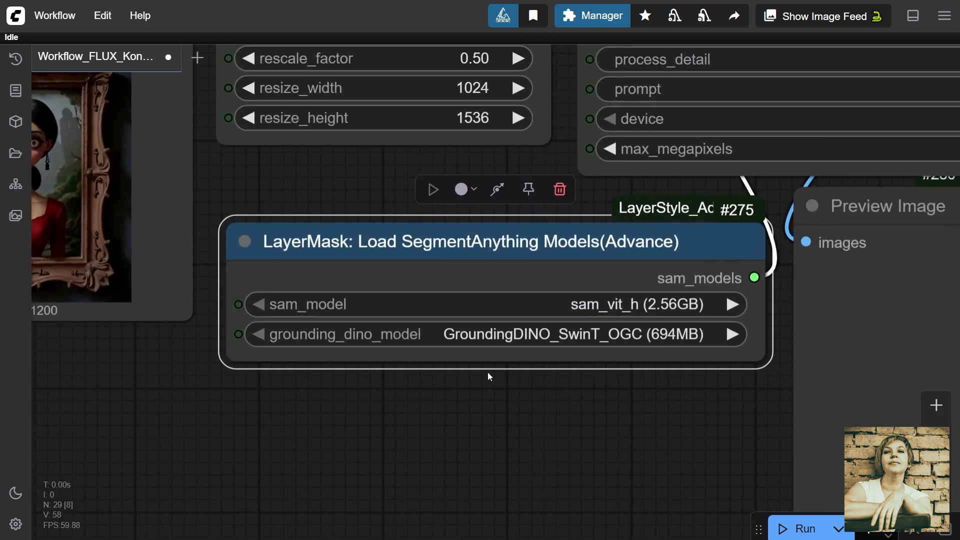
left_click(628, 302)
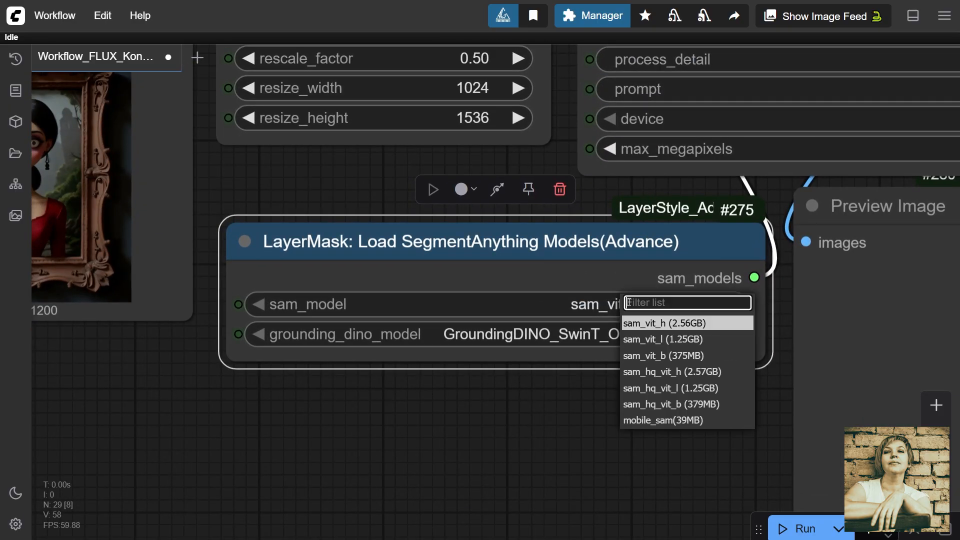
left_click(656, 324)
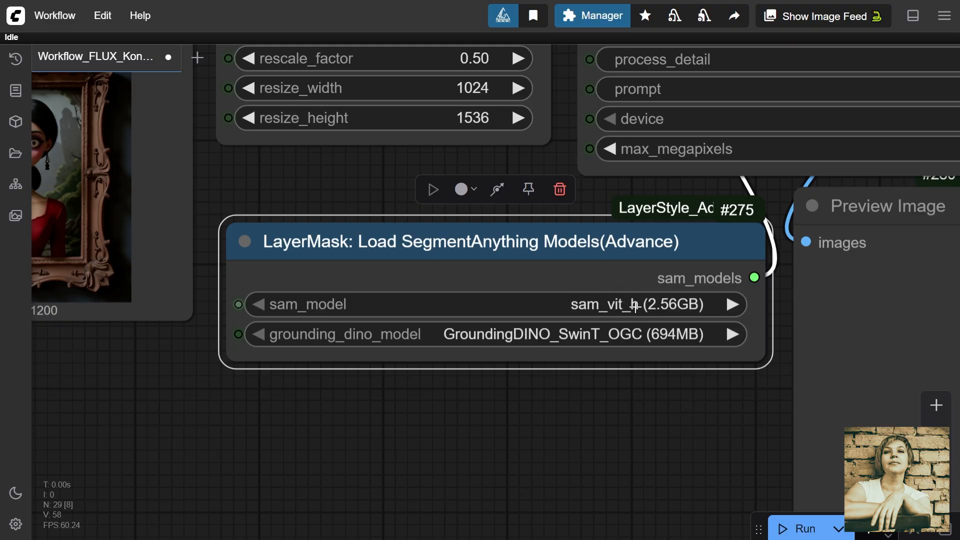
left_click(587, 338)
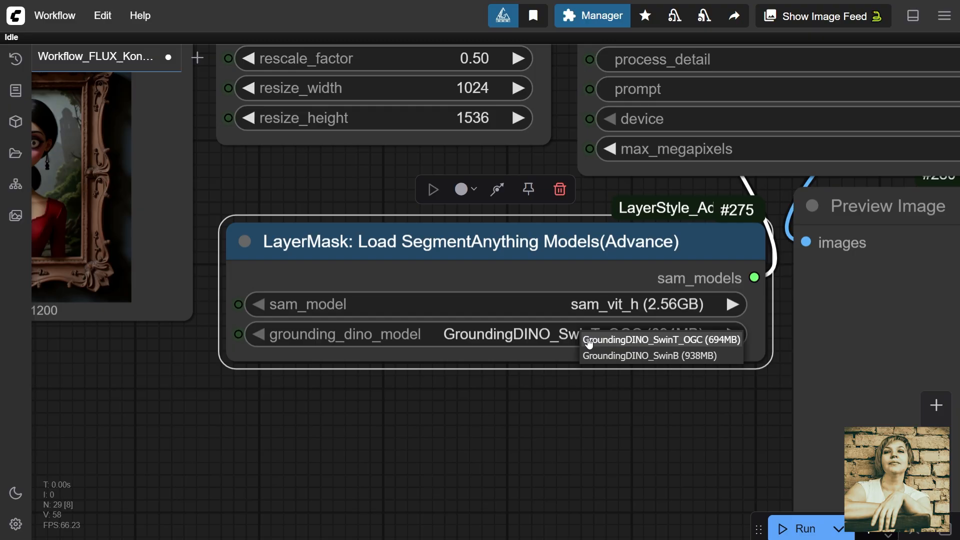
left_click(573, 416)
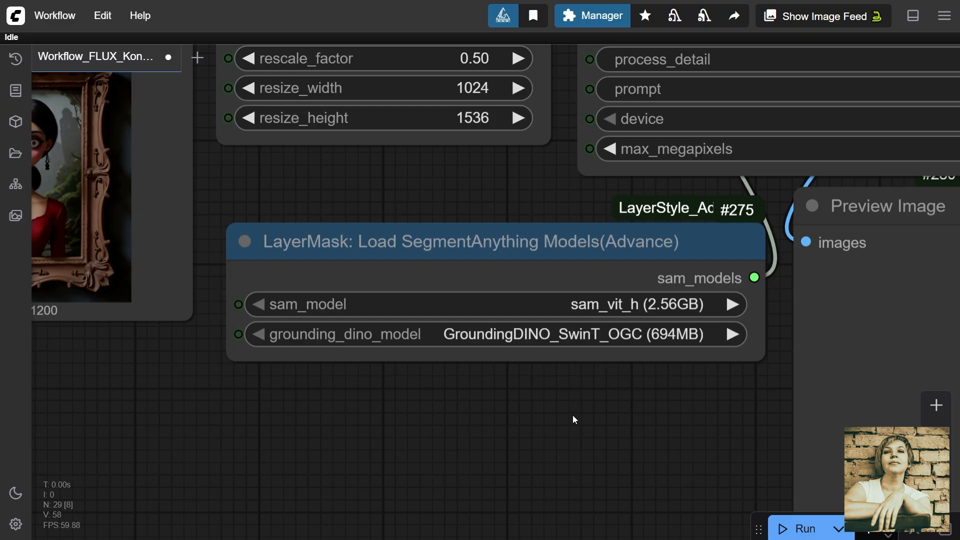
Review the SegmentAnythingUltra V3 settings, keeping VITMatte as the detail method and inspecting the threshold and the subject prompt
scroll(589, 422, "down", 8)
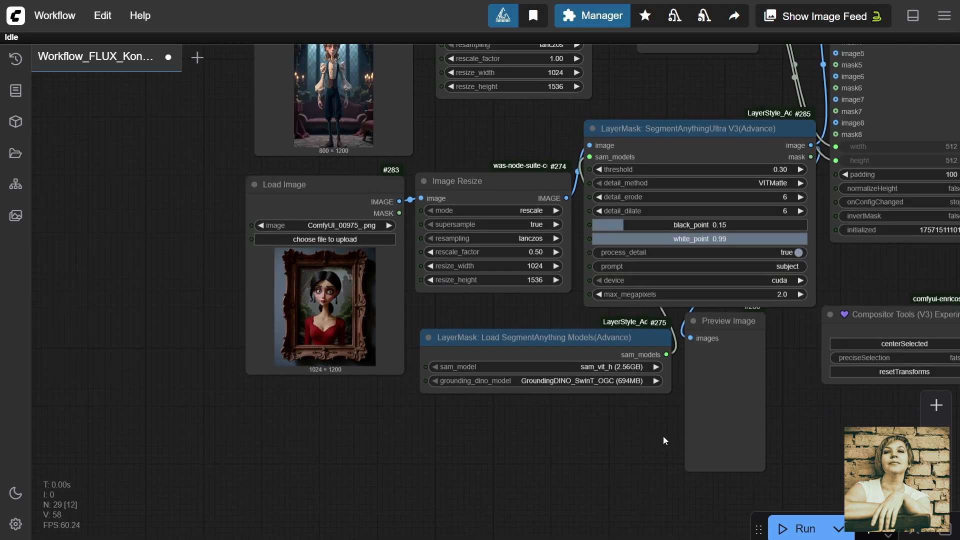
left_click_drag(650, 435, 435, 493)
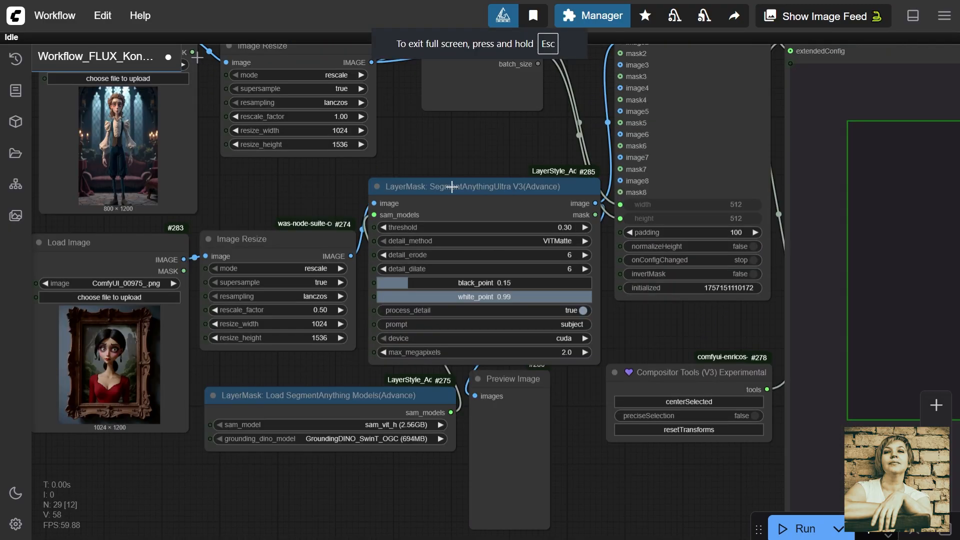
left_click(452, 187)
scroll(451, 187, "up", 5)
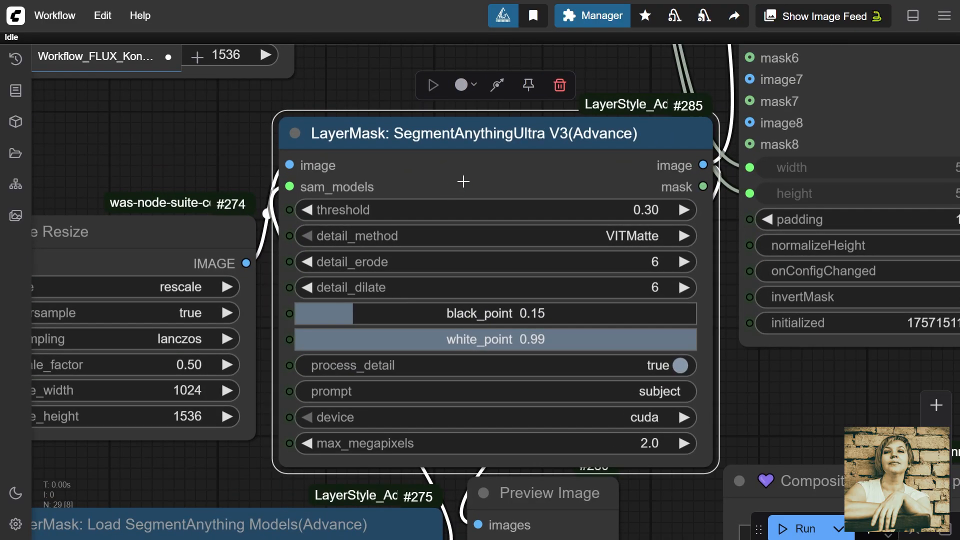
scroll(534, 142, "up", 1)
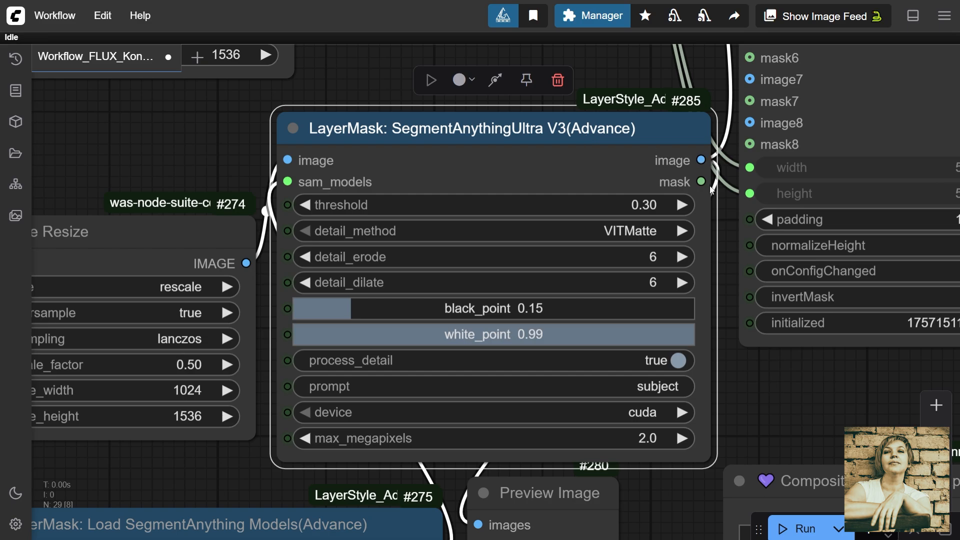
left_click(634, 204)
left_click(619, 232)
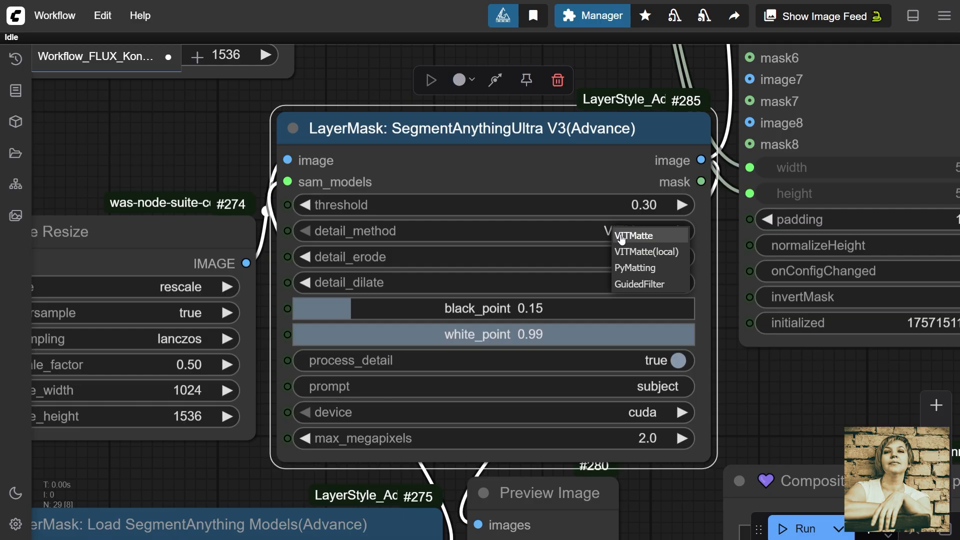
left_click(622, 237)
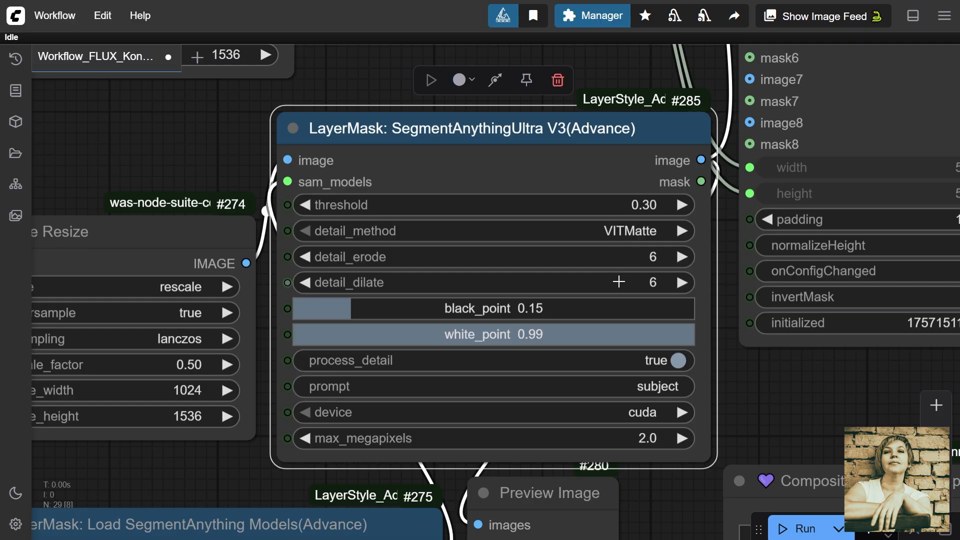
left_click(654, 390)
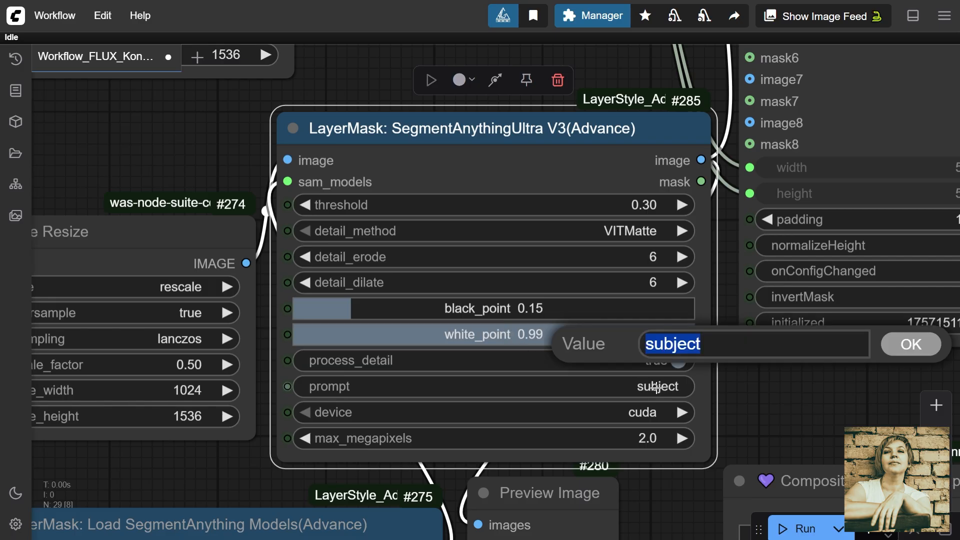
key("Escape")
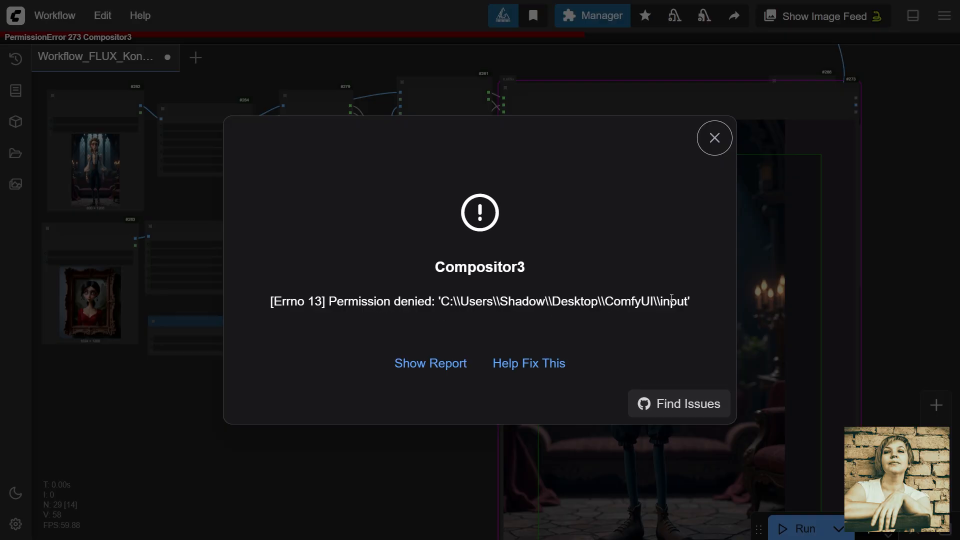
Dismiss the Compositor3 error, align the character image with the compositor's green frame, and shrink and place the portrait beside the character's shoulder
left_click(714, 139)
left_click_drag(889, 340, 808, 304)
scroll(811, 324, "down", 3)
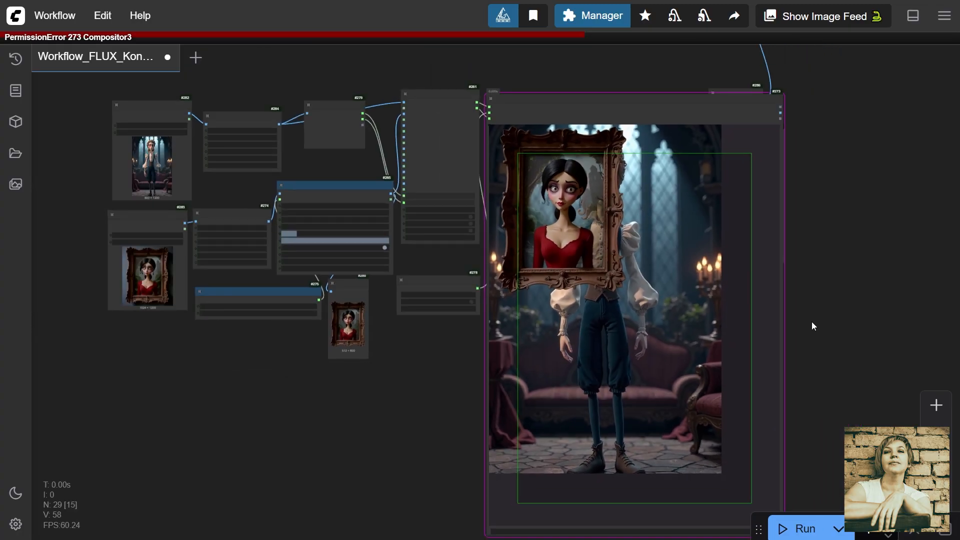
left_click_drag(709, 402, 711, 401)
left_click_drag(550, 243, 631, 296)
left_click_drag(709, 197, 655, 268)
left_click_drag(609, 315, 681, 256)
Set the SegmentAnythingUltra V3 threshold to 0.2 and run the workflow
scroll(347, 185, "up", 10)
left_click(350, 203)
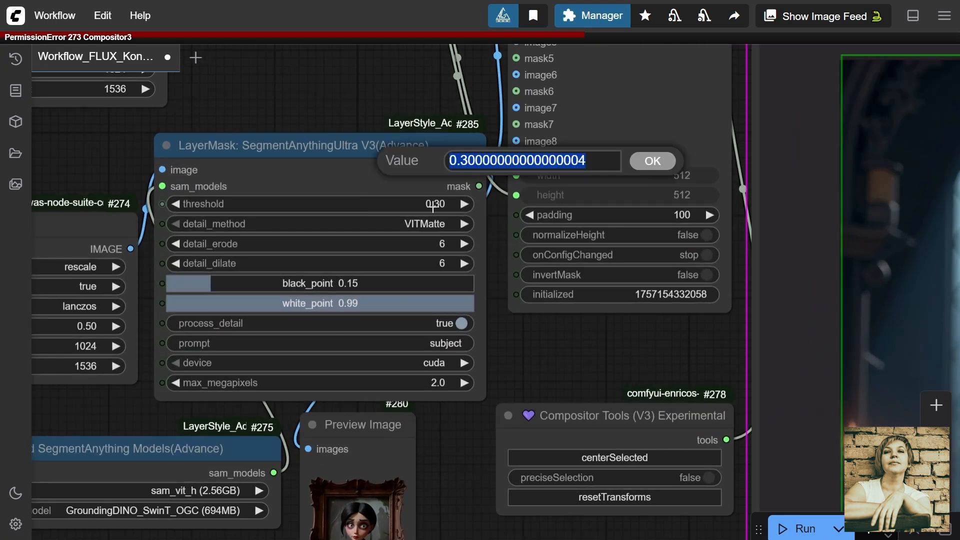
type("0.2")
key("Return")
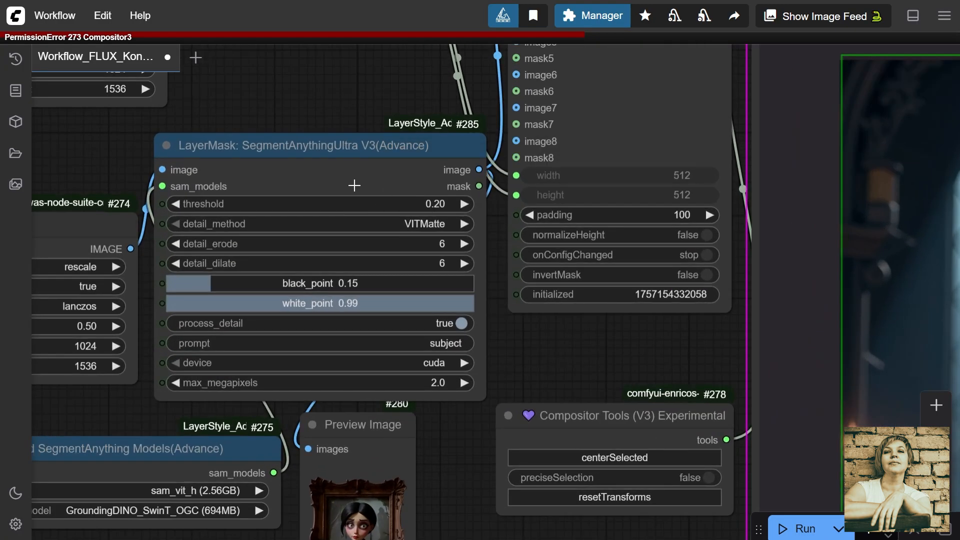
key("ctrl+Return")
left_click_drag(633, 344, 474, 331)
scroll(493, 324, "down", 6)
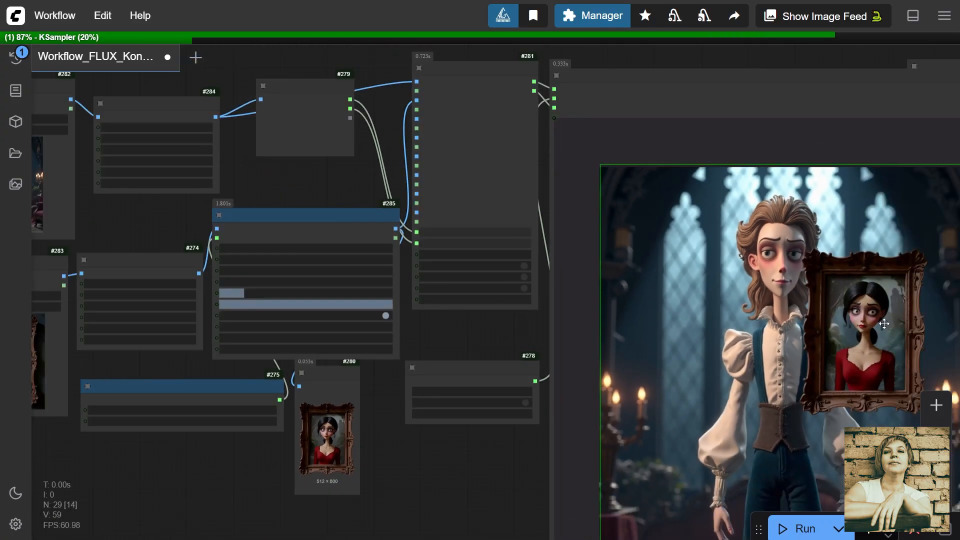
Re-enter the segmentation threshold as 0.2 and adjust the portrait's size and position at the character's shoulder
left_click_drag(884, 322, 879, 295)
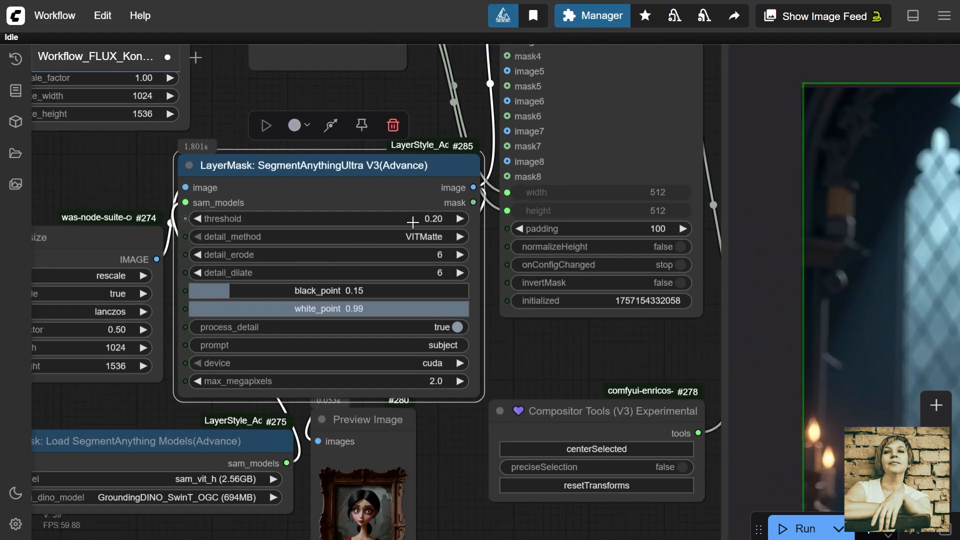
left_click(426, 219)
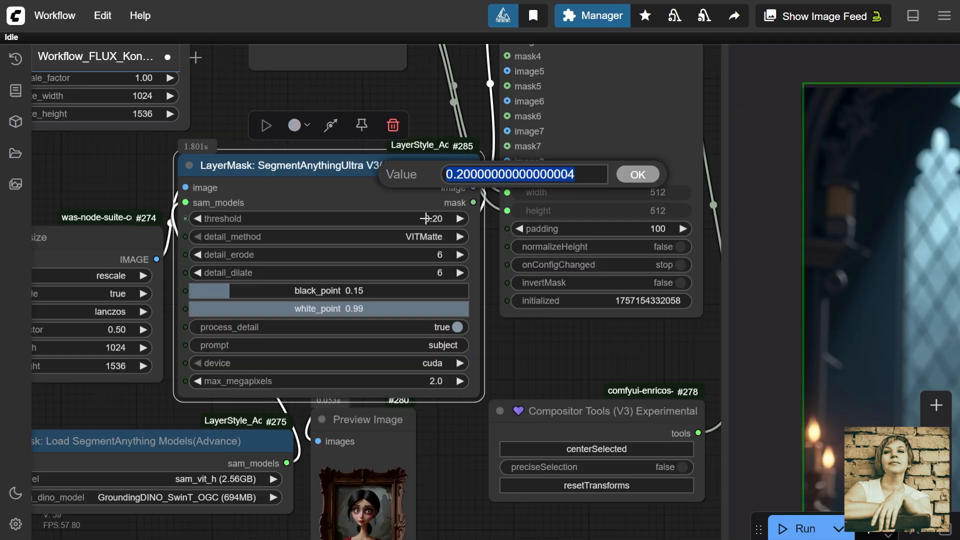
type("0.2")
key("Return")
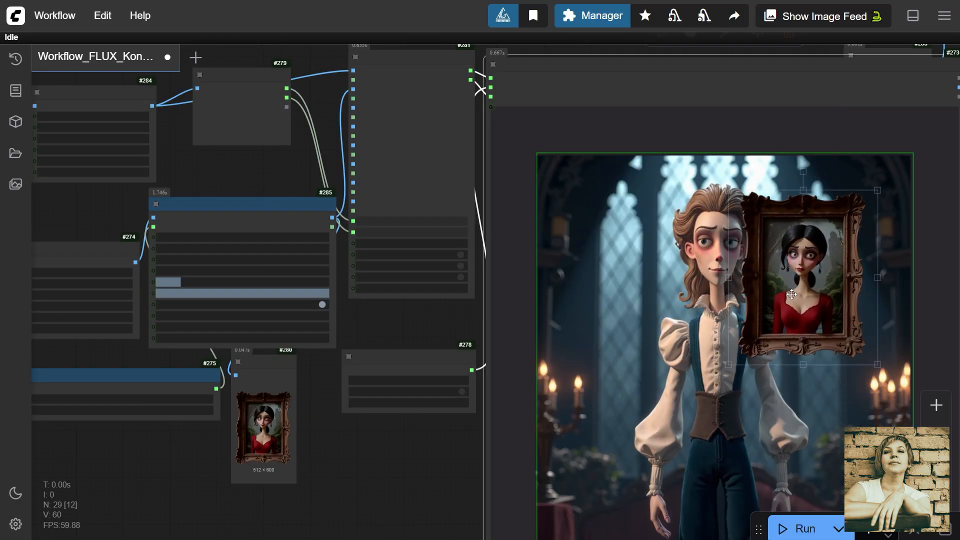
left_click_drag(850, 165, 788, 287)
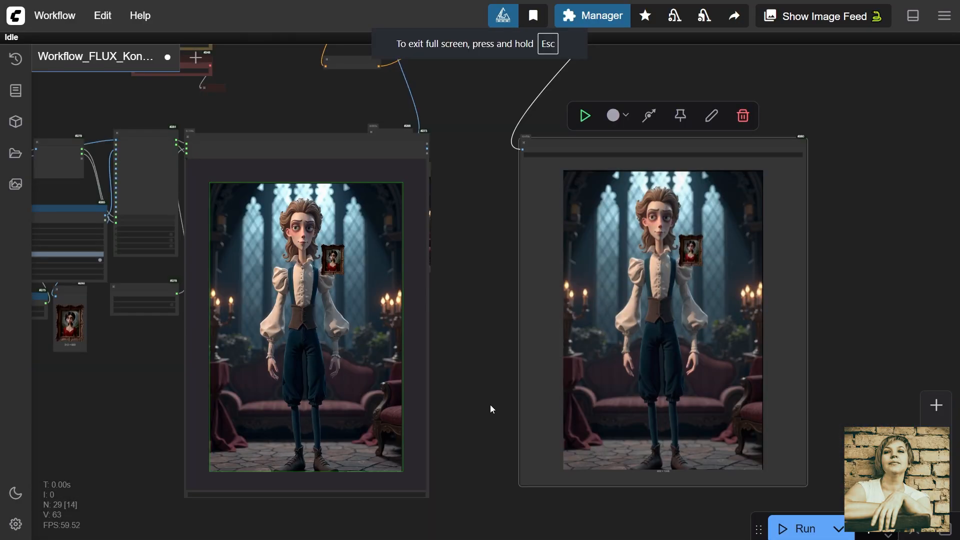
Compare the portrait's different placements in the compositor with the corresponding generated images of the character
scroll(490, 409, "up", 2)
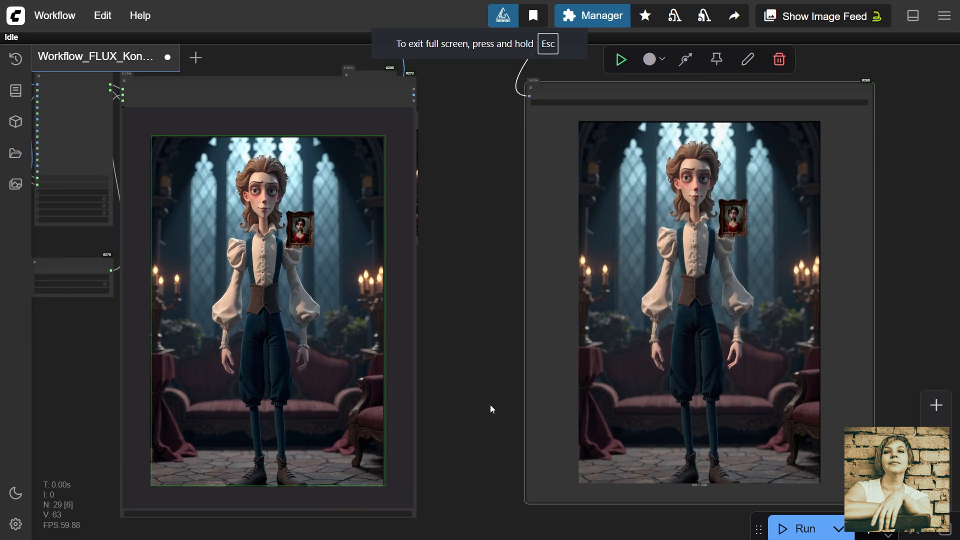
scroll(491, 409, "up", 1)
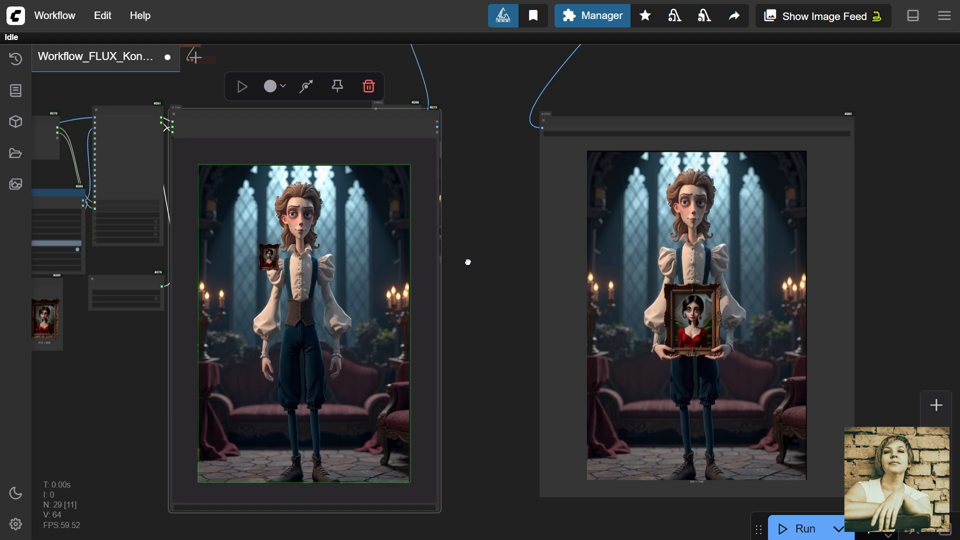
left_click_drag(467, 262, 423, 236)
scroll(503, 241, "up", 3)
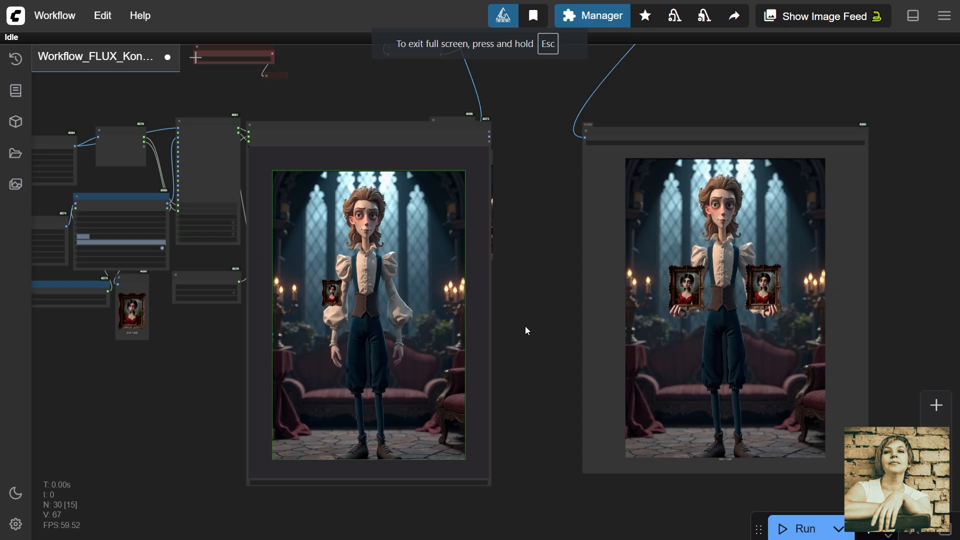
scroll(529, 324, "up", 4)
left_click_drag(529, 324, 461, 313)
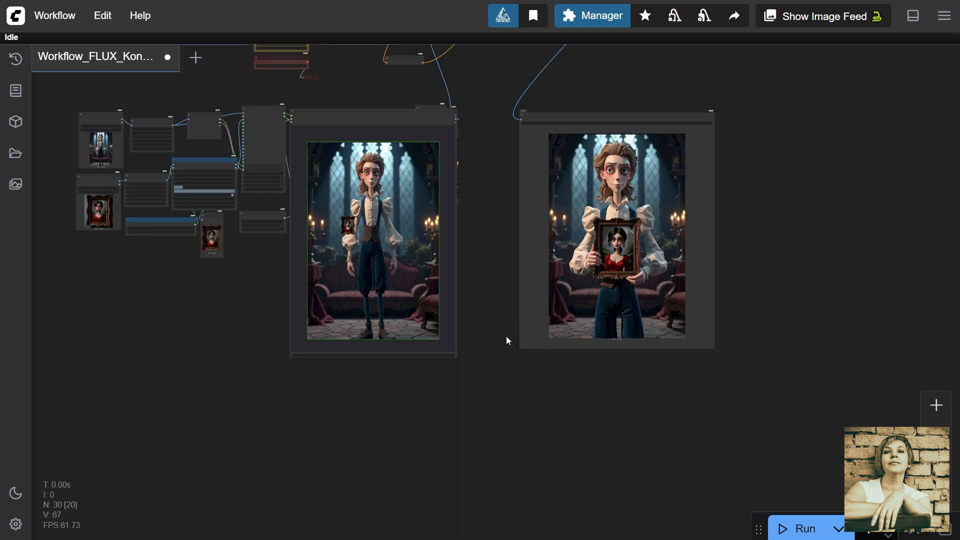
left_click_drag(507, 339, 521, 385)
scroll(523, 387, "up", 2)
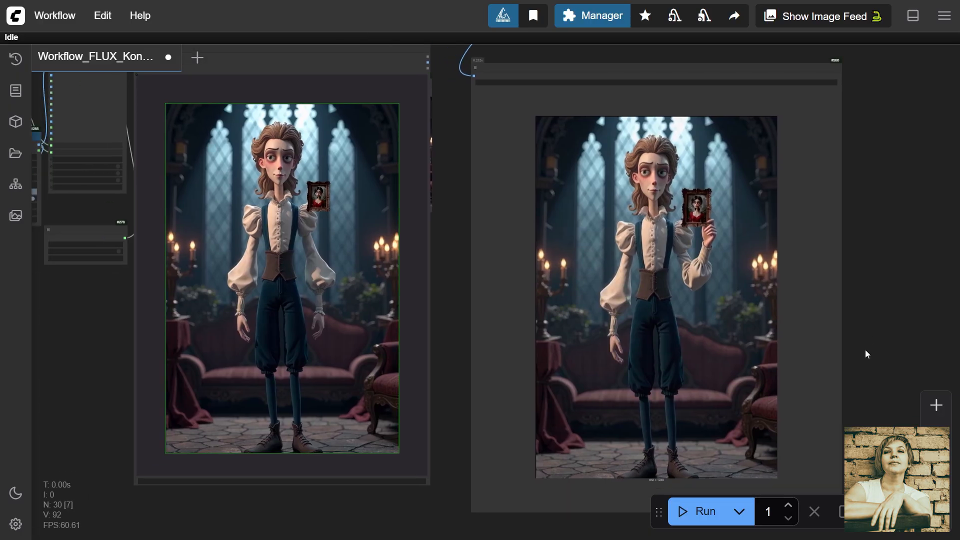
left_click_drag(871, 274, 914, 279)
scroll(871, 257, "up", 2)
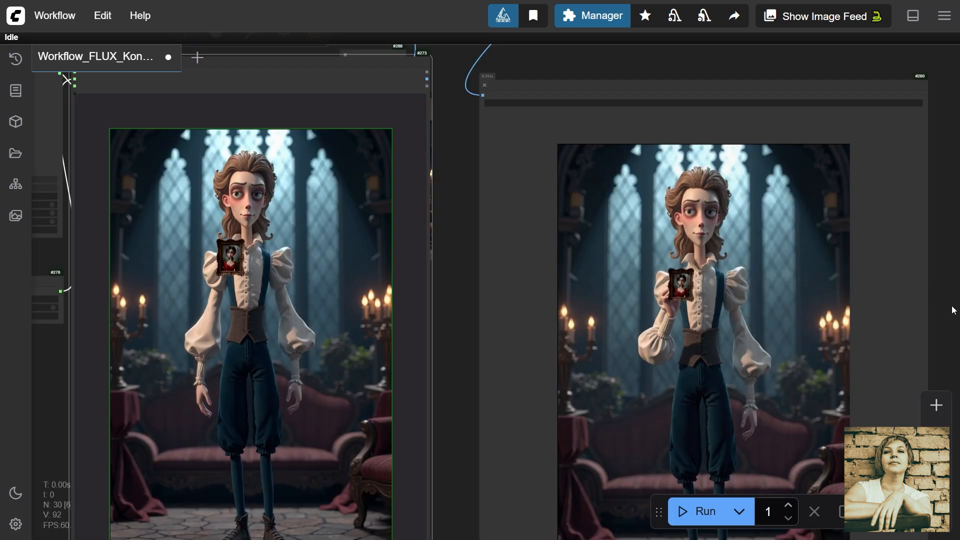
left_click_drag(950, 307, 957, 262)
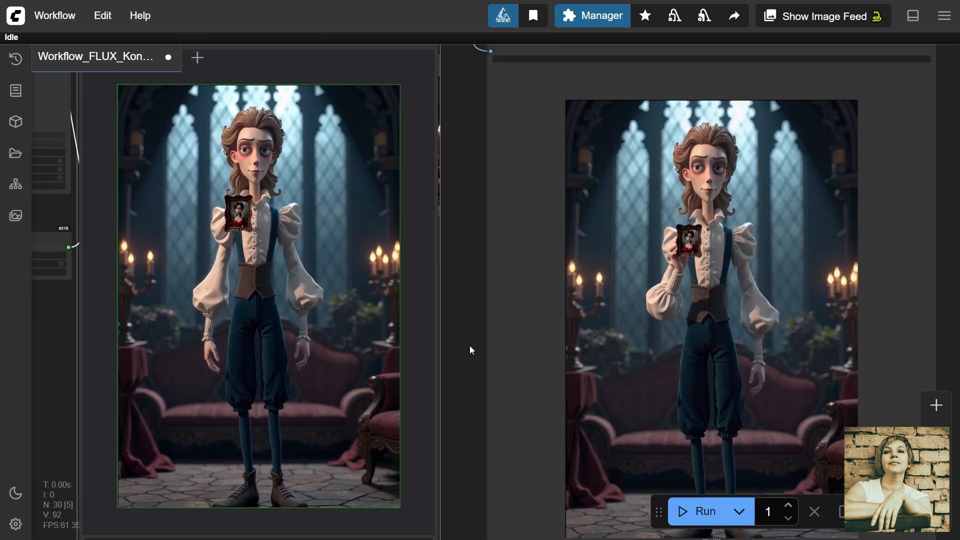
Examine how the character holds the portrait in the generated image compared with its placement in the compositor
scroll(469, 346, "up", 1)
left_click_drag(463, 352, 496, 366)
scroll(493, 368, "down", 1)
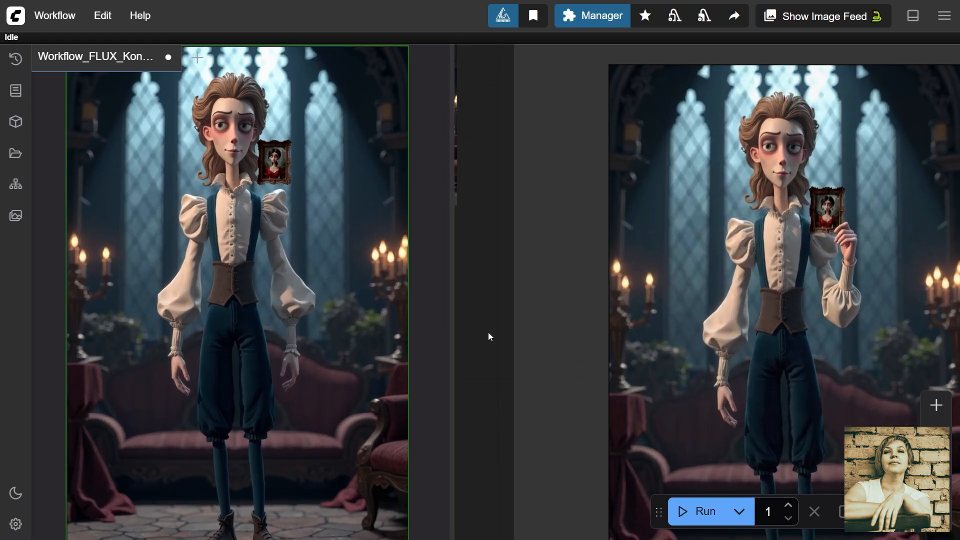
Examine the Nunchaku GitHub repository's README, including the news and the SVDQuant and engine design overview
scroll(488, 332, "down", 4)
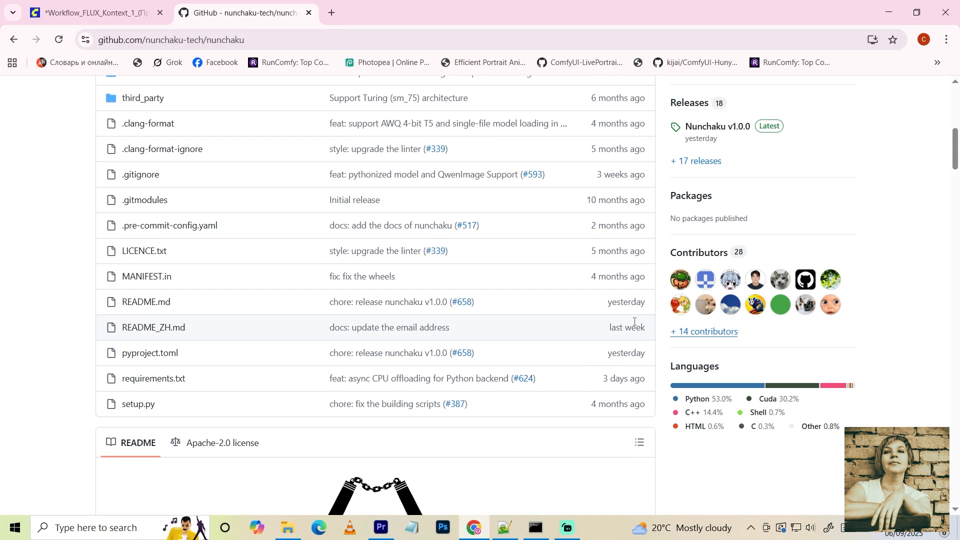
scroll(634, 321, "down", 20)
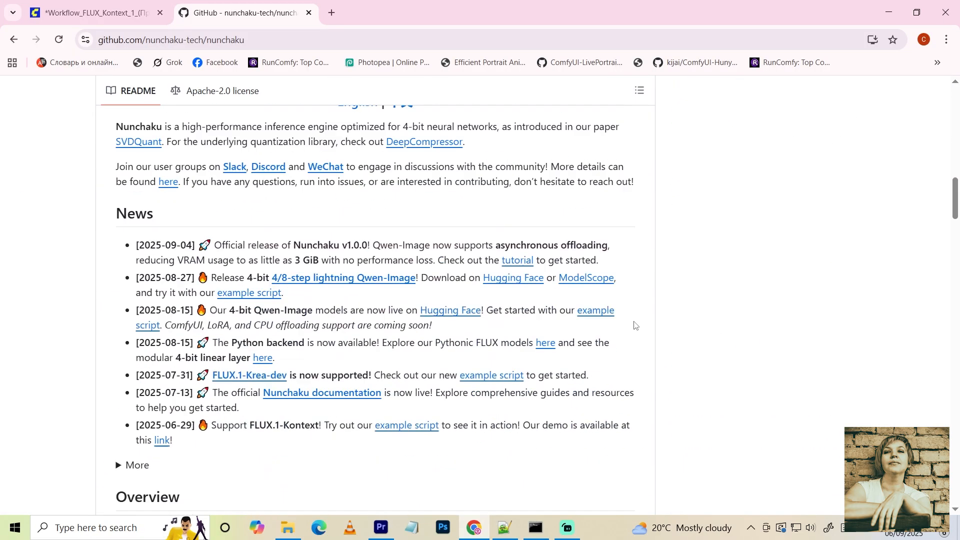
scroll(895, 328, "down", 12)
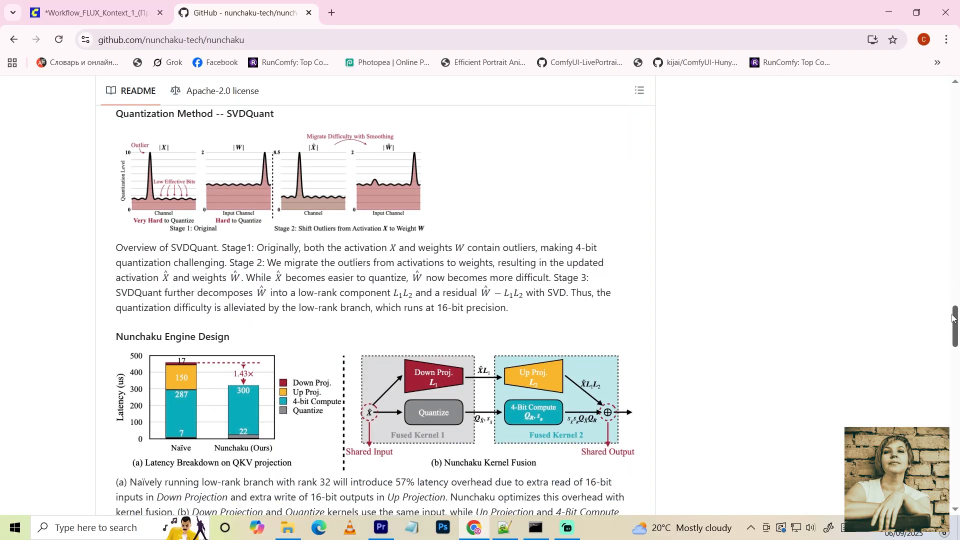
scroll(956, 339, "down", 3)
left_click_drag(958, 338, 957, 215)
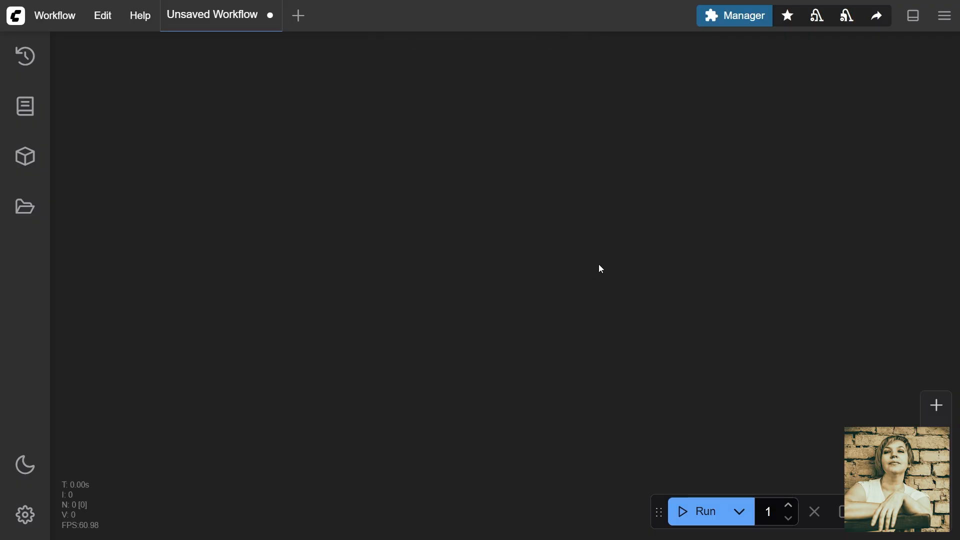
Update ComfyUI and all its installed custom nodes through ComfyUI Manager
left_click(722, 16)
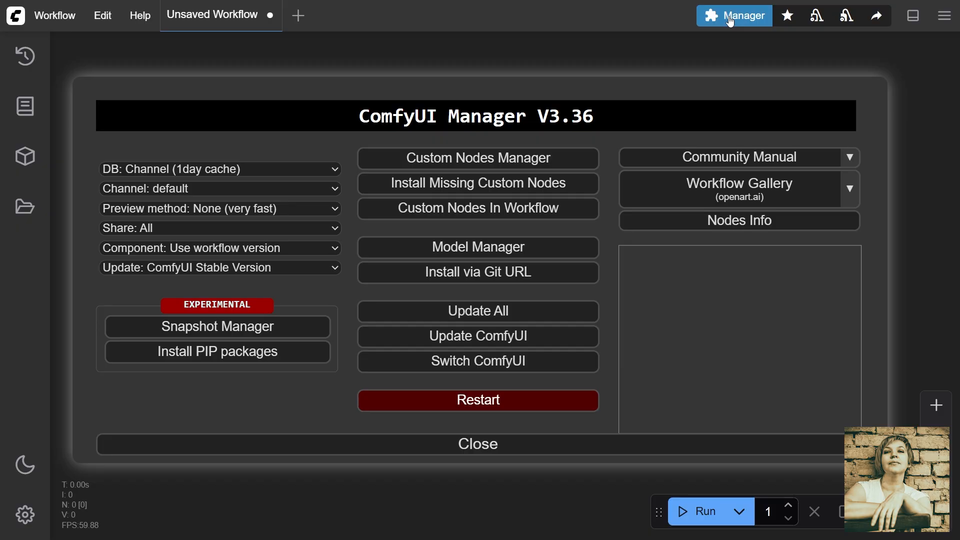
left_click(505, 312)
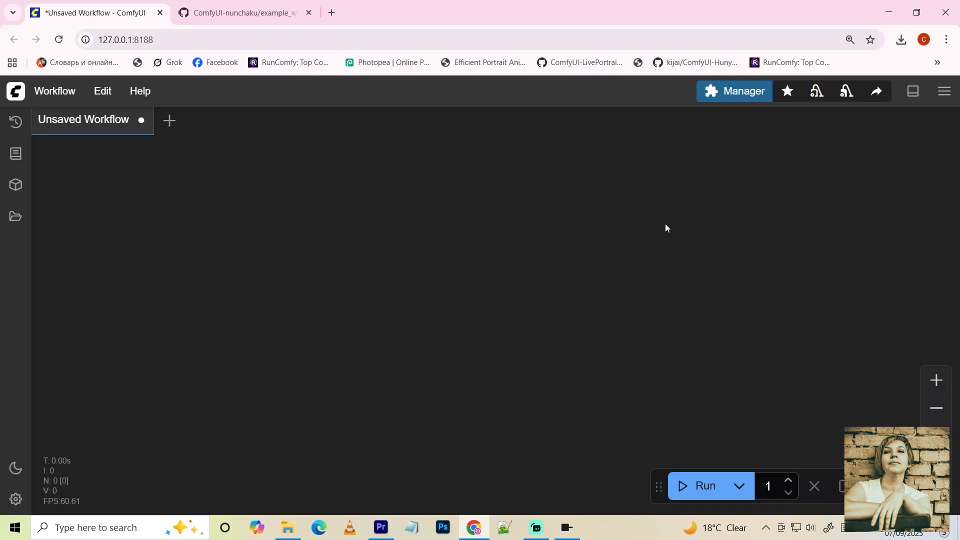
Find the ComfyUI-nunchaku custom node by searching for "nunch" in the Custom Nodes Manager and install its nightly version
left_click(728, 92)
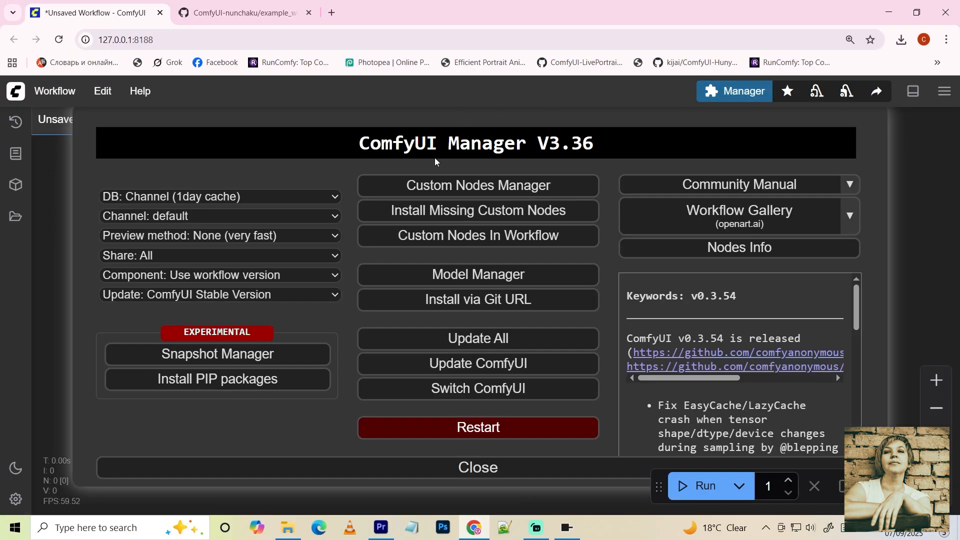
left_click(433, 193)
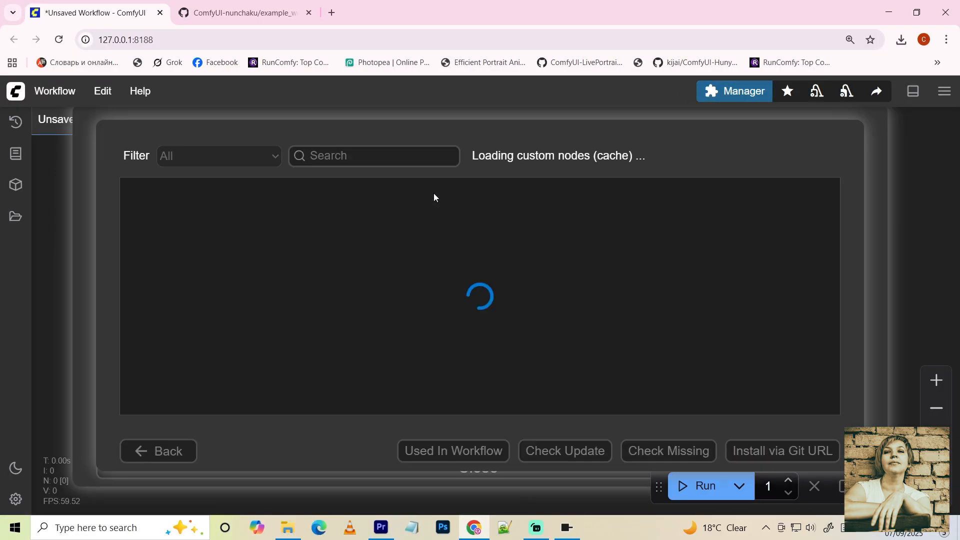
left_click(356, 155)
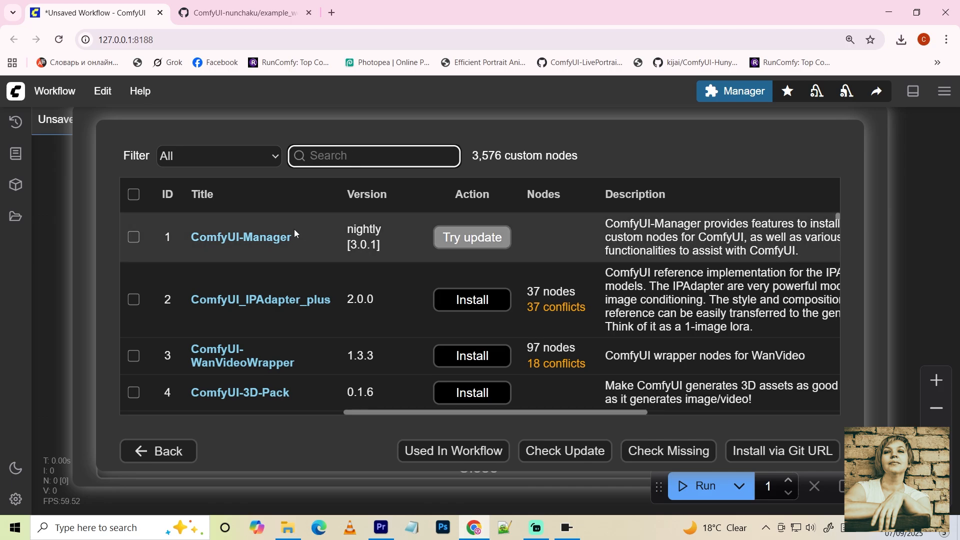
type("nunch")
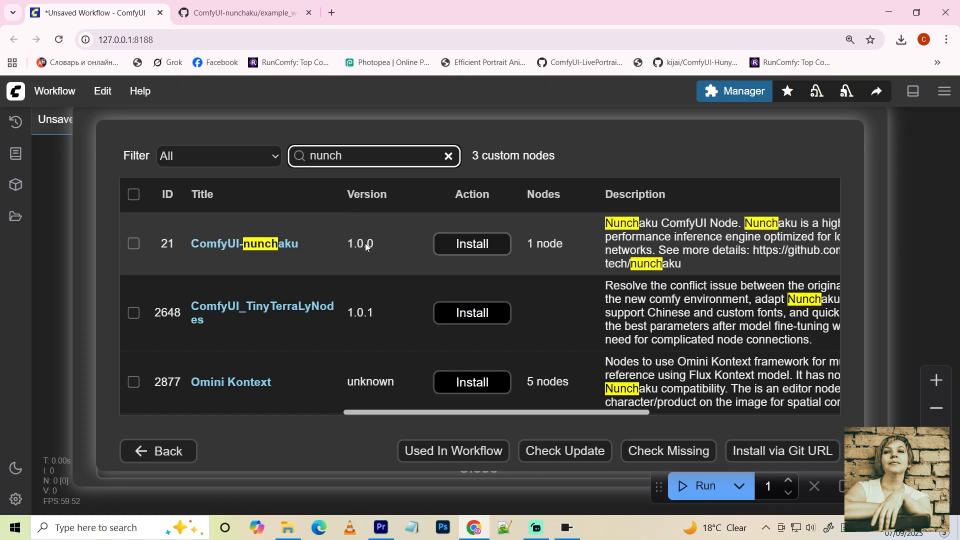
left_click(133, 243)
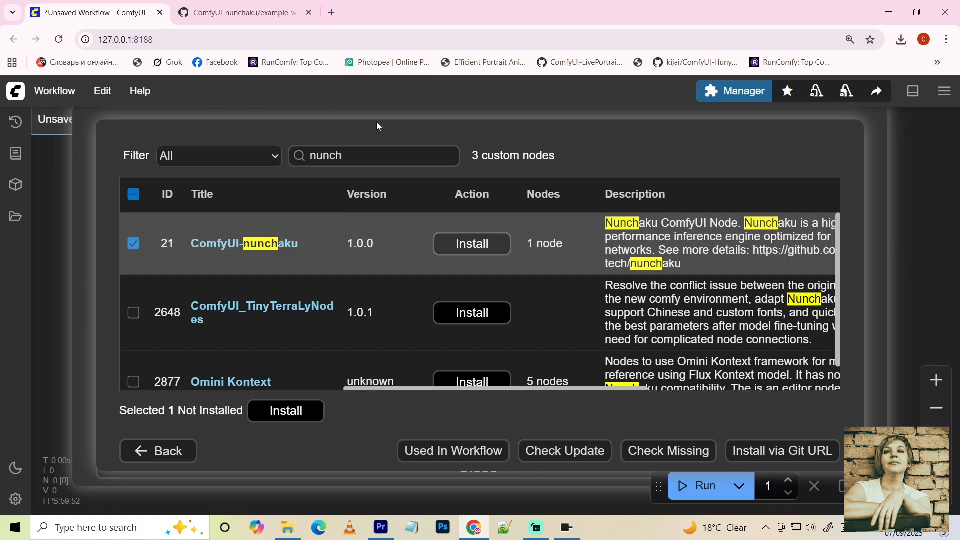
left_click(469, 248)
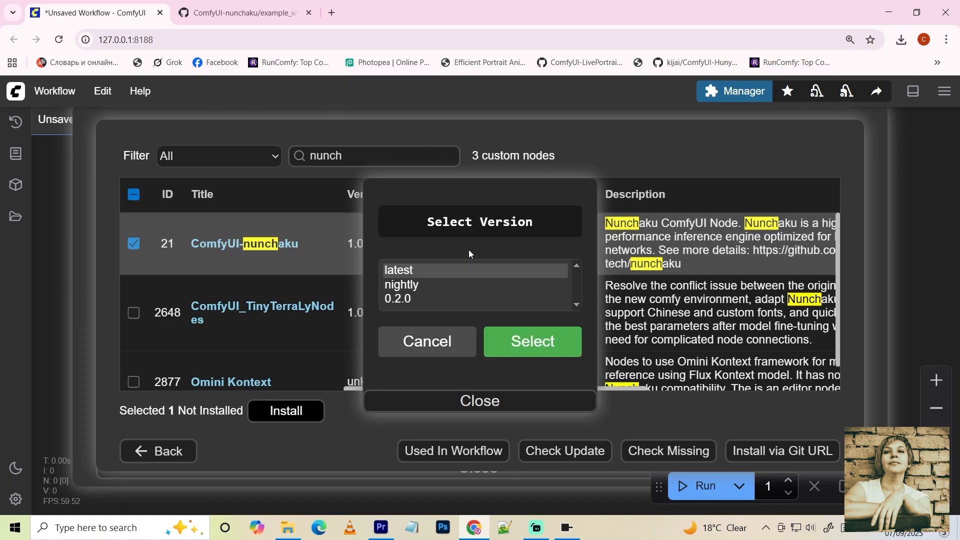
left_click(401, 284)
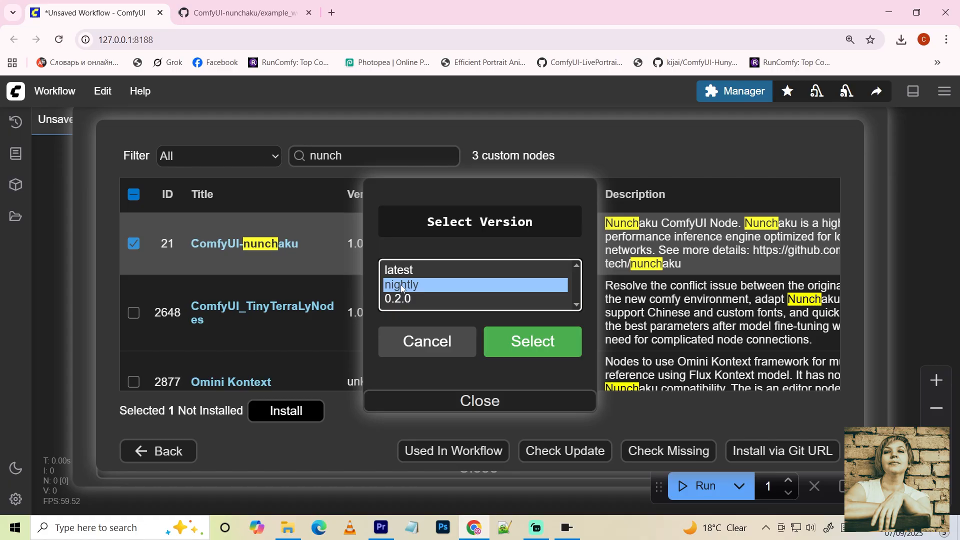
left_click(532, 345)
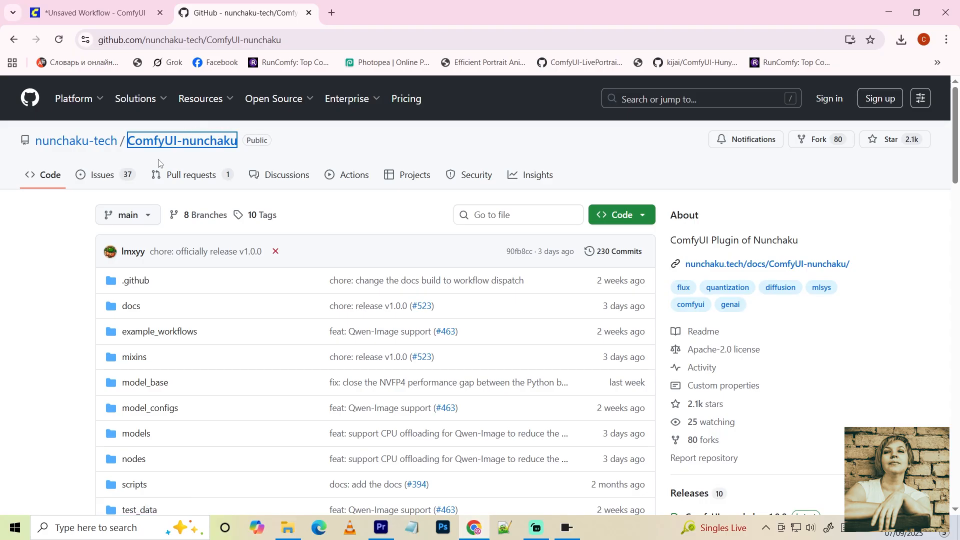
Download install_wheel.json from the ComfyUI-nunchaku repository's example_workflows folder on GitHub and load it into ComfyUI
left_click(152, 332)
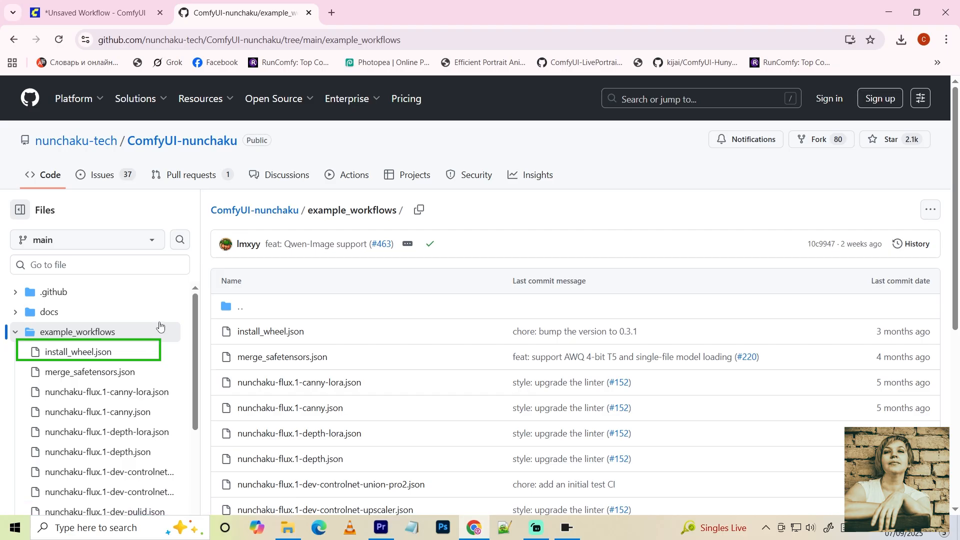
left_click(69, 355)
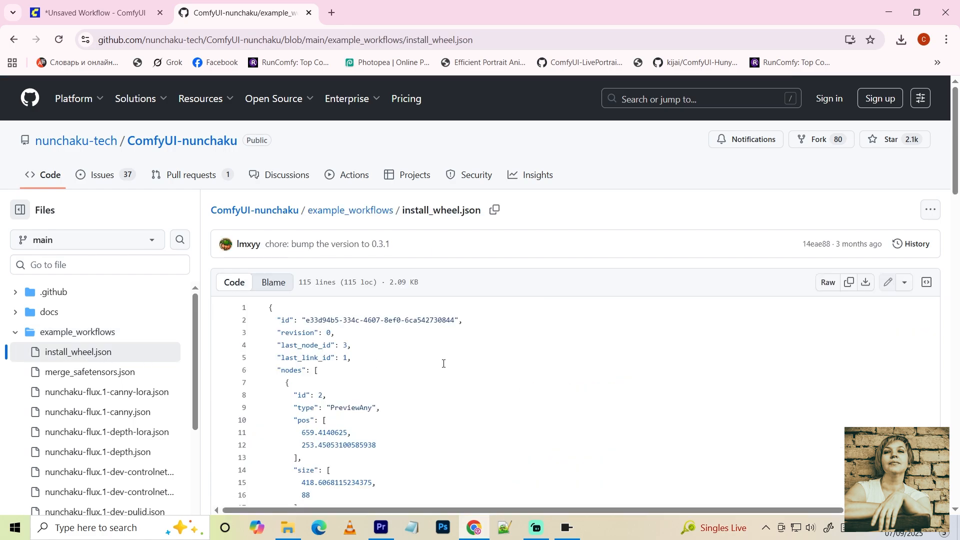
left_click(865, 282)
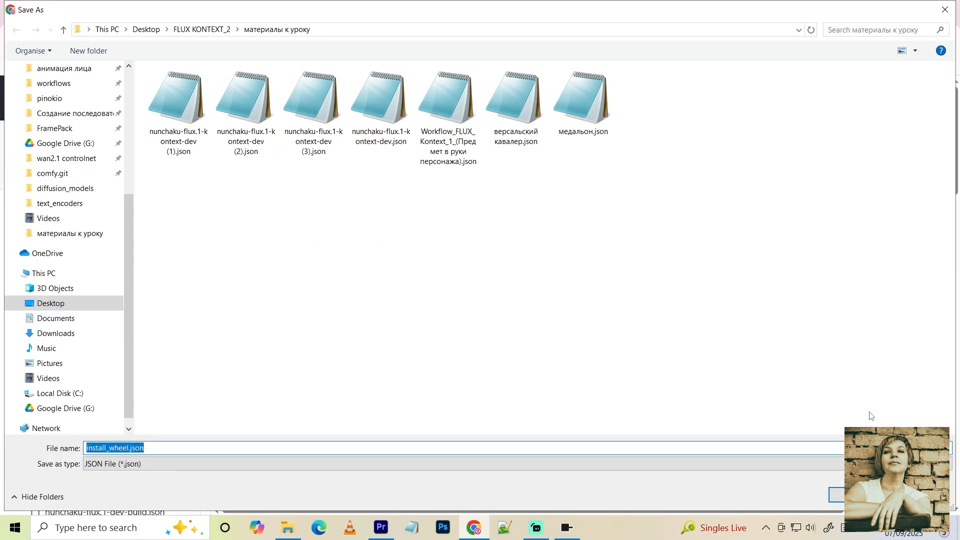
left_click(834, 494)
left_click_drag(849, 150, 427, 304)
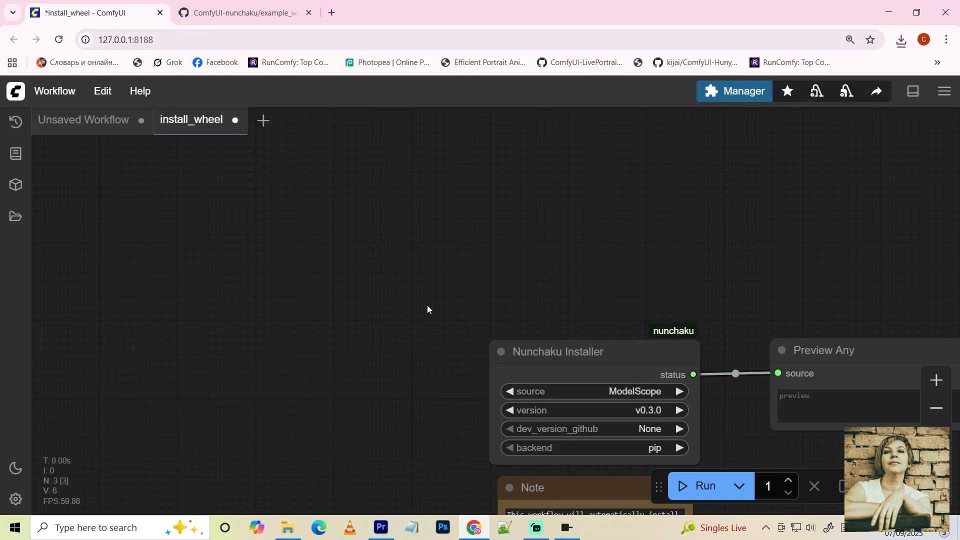
left_click_drag(377, 396, 161, 263)
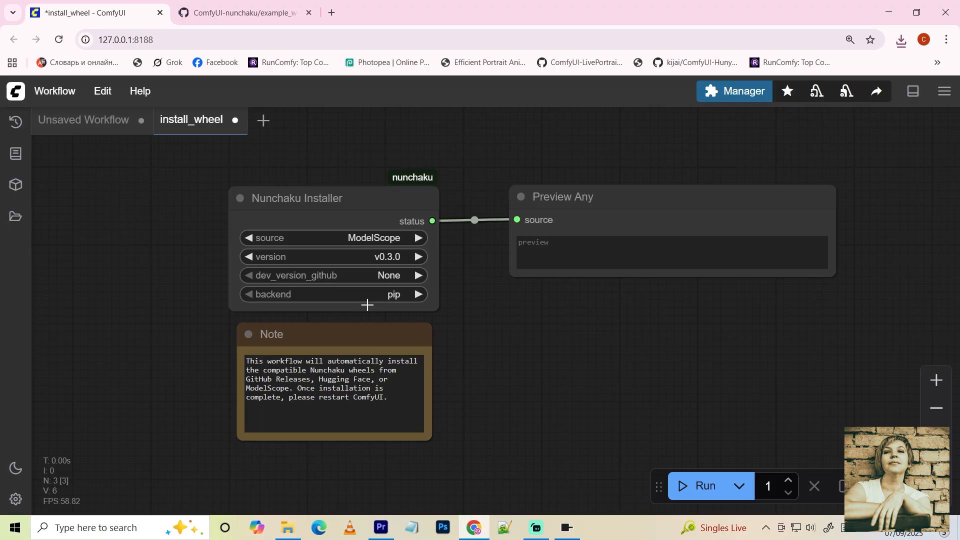
Set the Nunchaku Installer's source to huggingface and version to 0.3.1, and run the installation through the Preview Any node
left_click(369, 238)
left_click(383, 252)
left_click(366, 259)
left_click(375, 333)
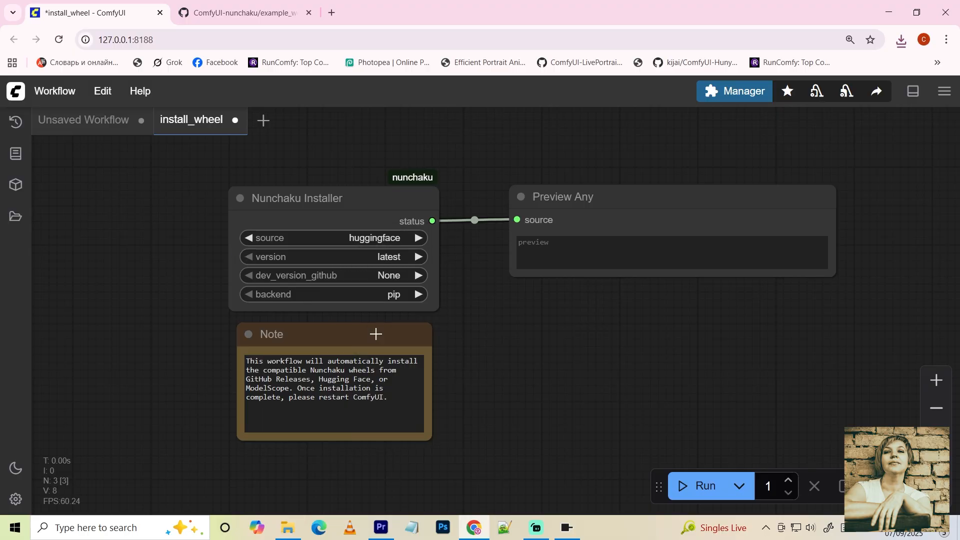
left_click_drag(563, 306, 534, 341)
left_click(601, 234)
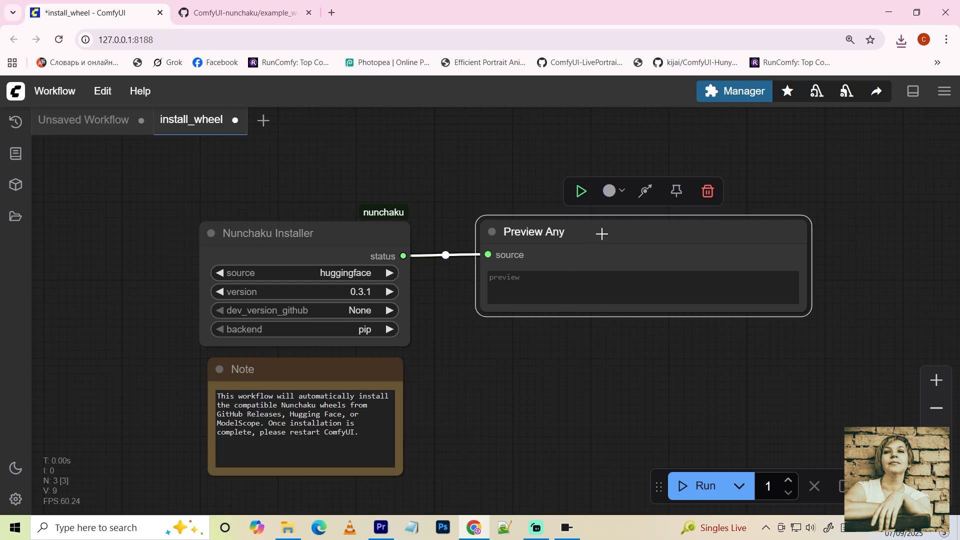
left_click(580, 191)
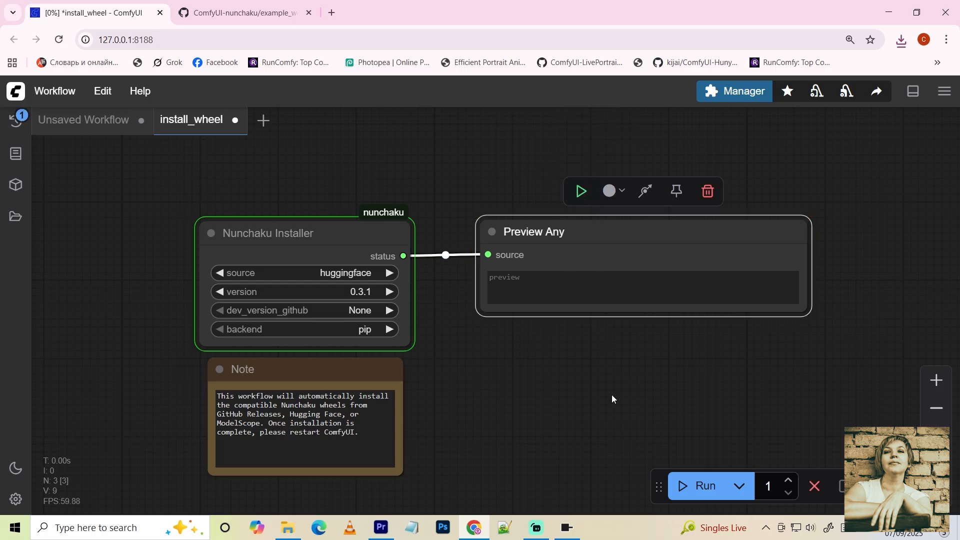
Enlarge the Preview Any node so its full output is readable and rerun the Nunchaku installation
left_click_drag(612, 399, 550, 356)
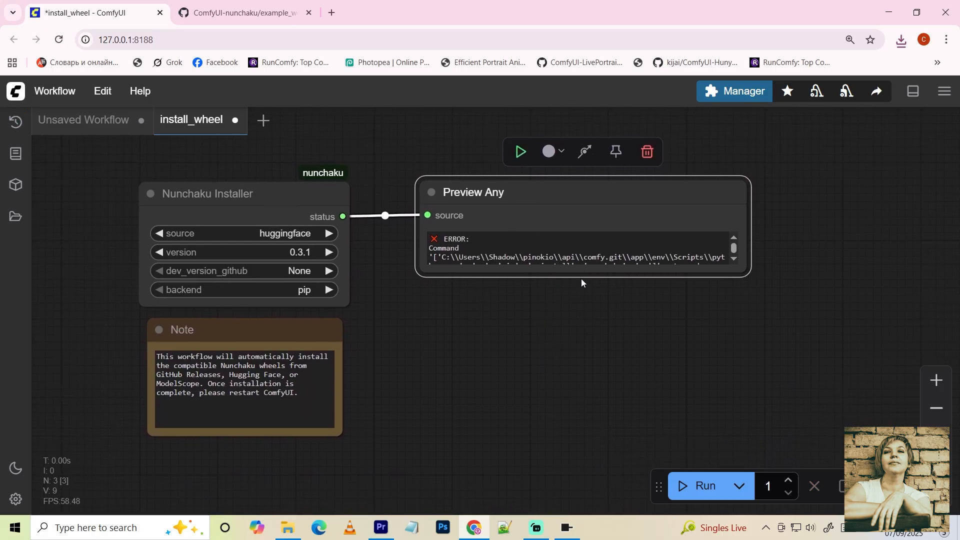
left_click_drag(743, 275, 850, 359)
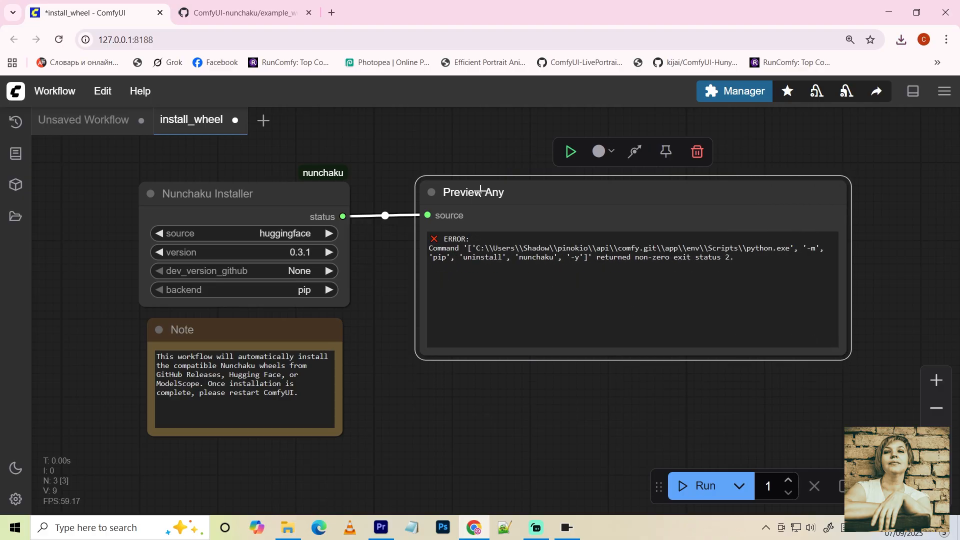
left_click(572, 152)
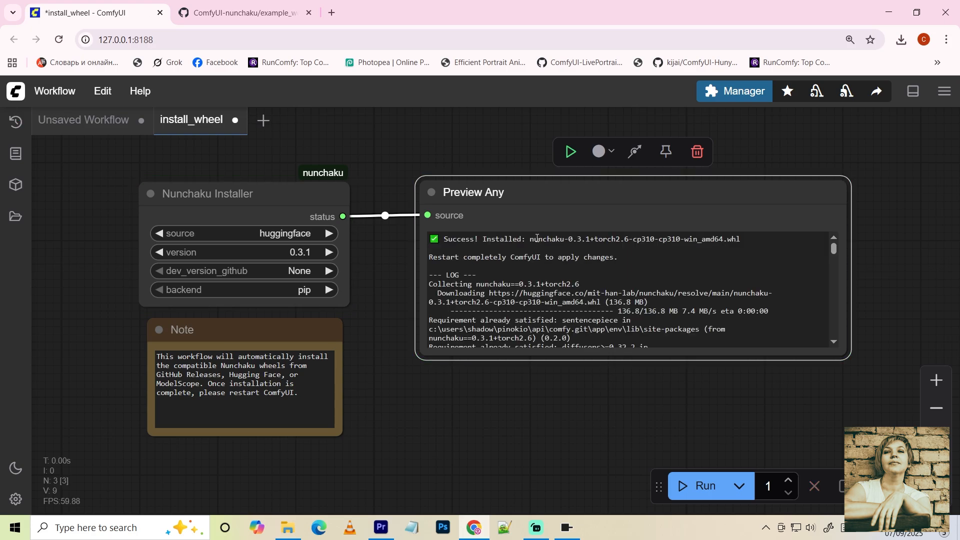
Highlight the installed wheel's file name in the Preview Any output and close the install_wheel workflow
left_click_drag(530, 242, 748, 231)
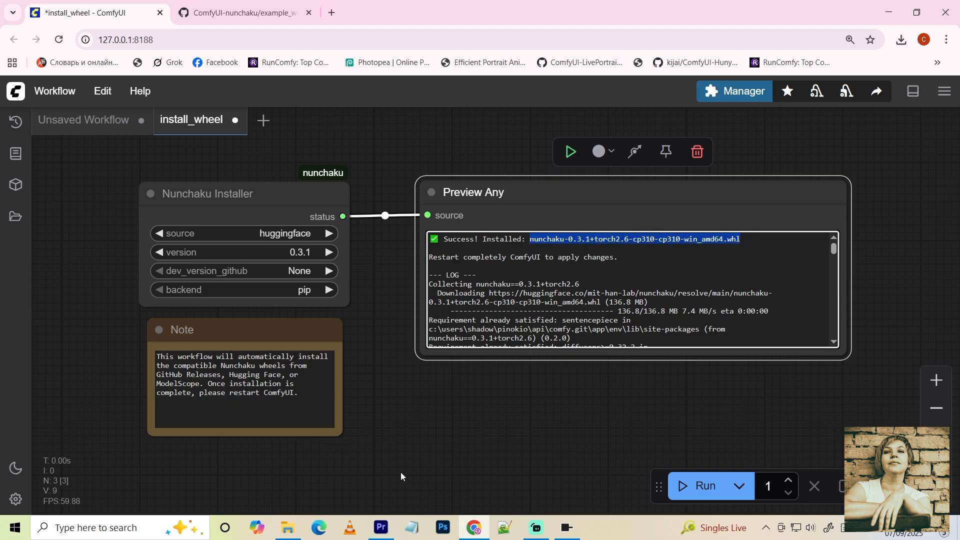
left_click(411, 438)
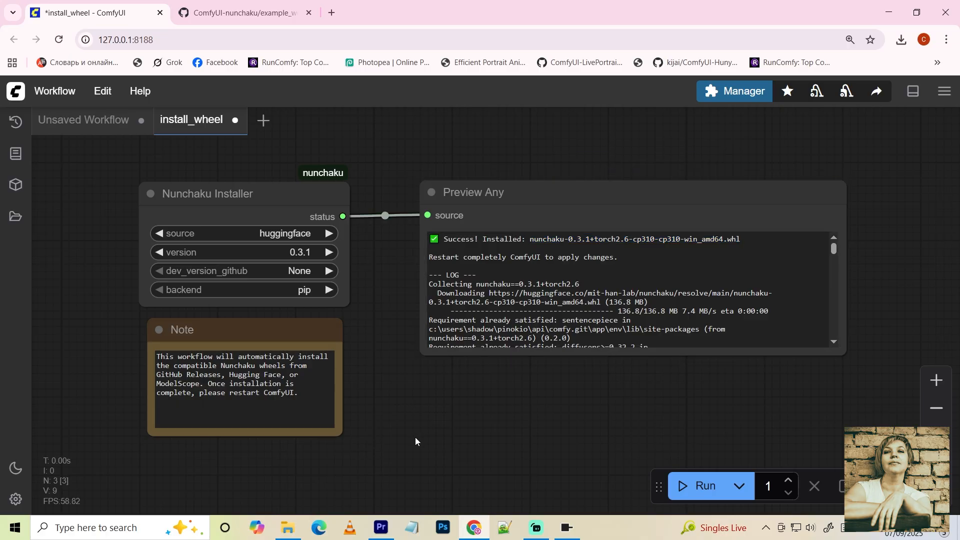
left_click(235, 121)
left_click(596, 369)
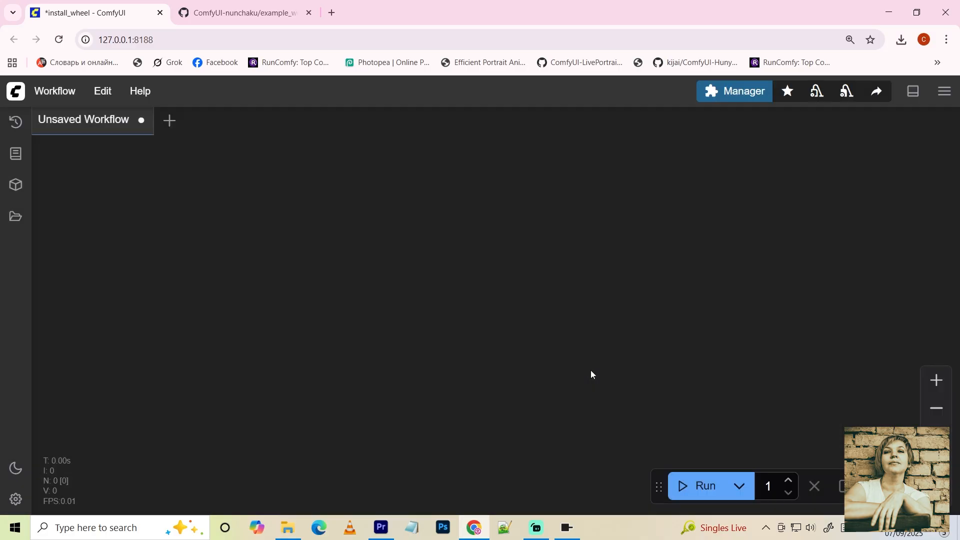
Download nunchaku-flux.1-kontext-dev.json from the repository's example_workflows folder on GitHub and load it into ComfyUI
left_click(204, 15)
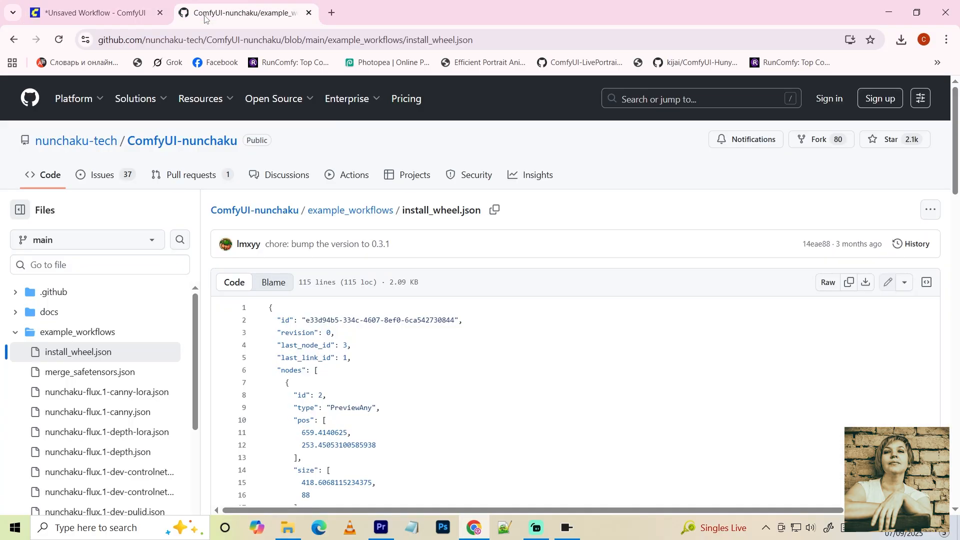
left_click(14, 40)
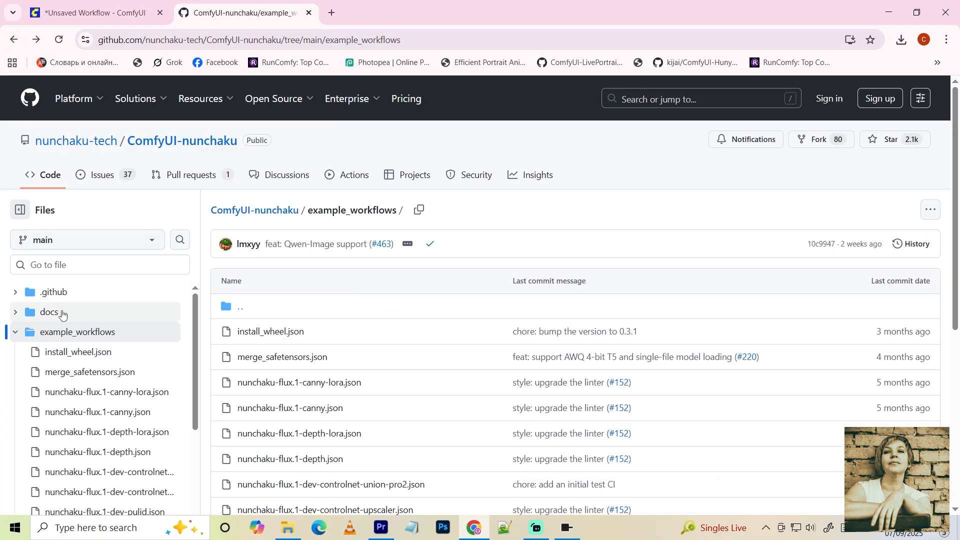
scroll(90, 349, "down", 2)
scroll(90, 352, "down", 6)
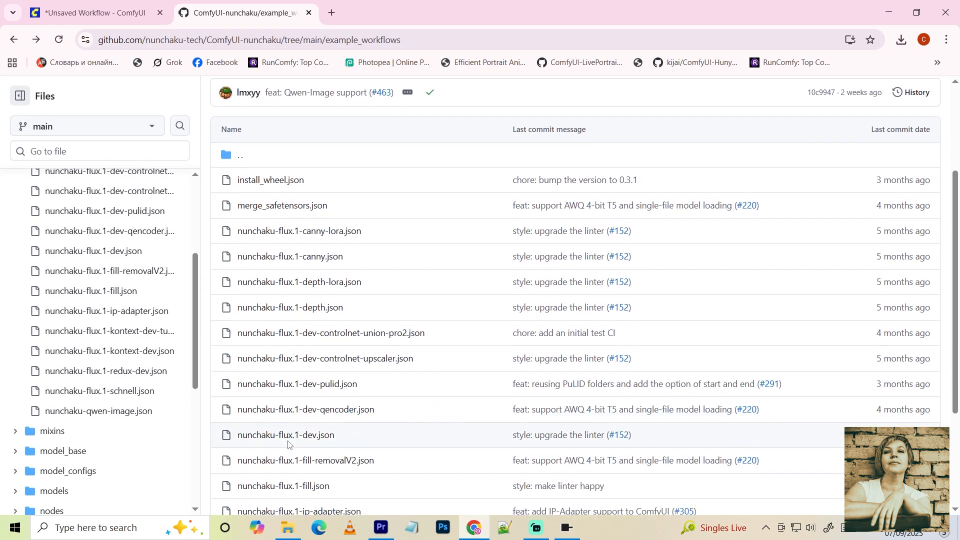
left_click(96, 352)
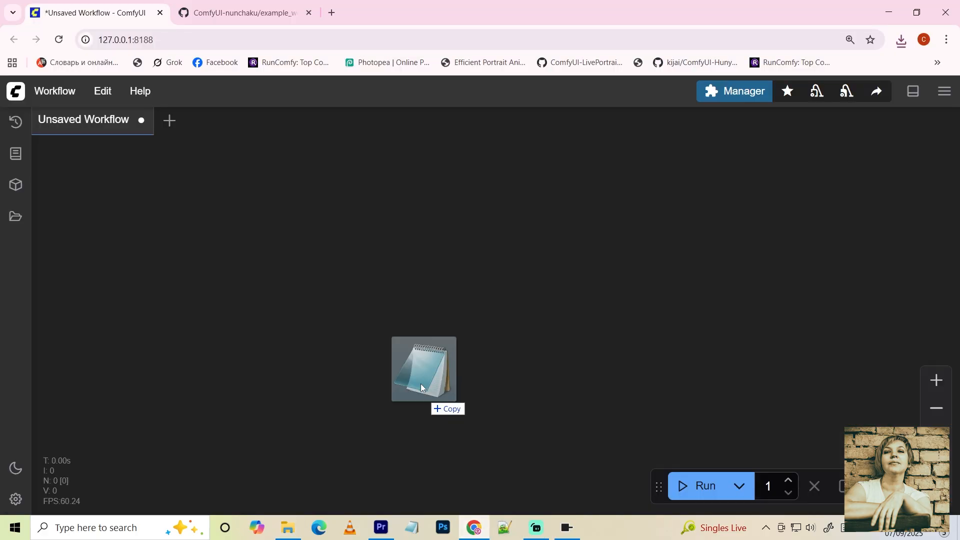
left_click_drag(422, 368, 539, 224)
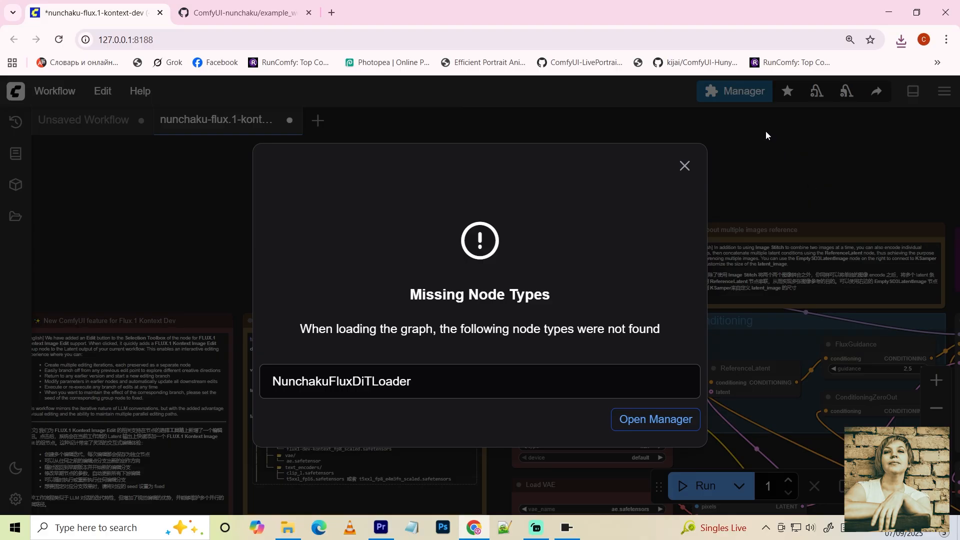
Try to switch the installed ComfyUI-nunchaku node pack from Nightly to version 0.3.1
left_click(660, 425)
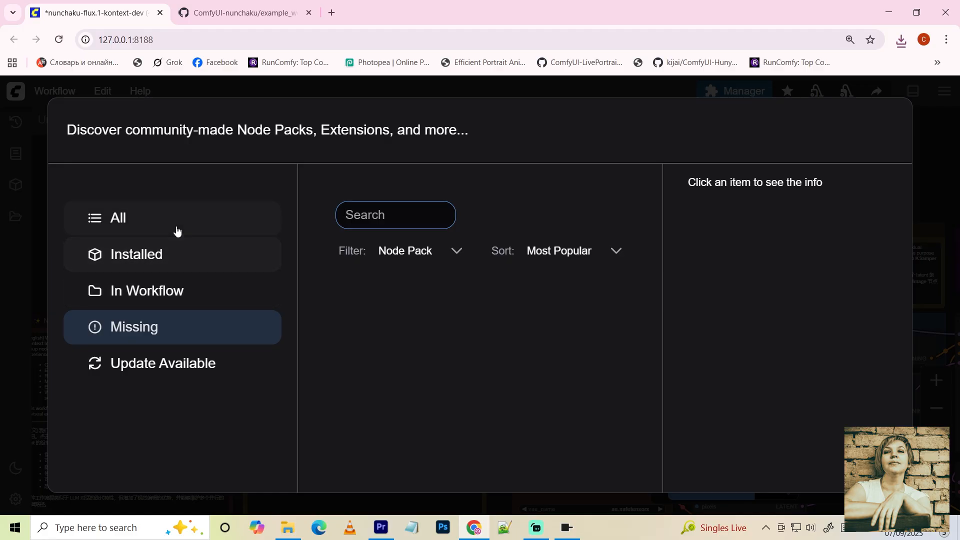
left_click(132, 258)
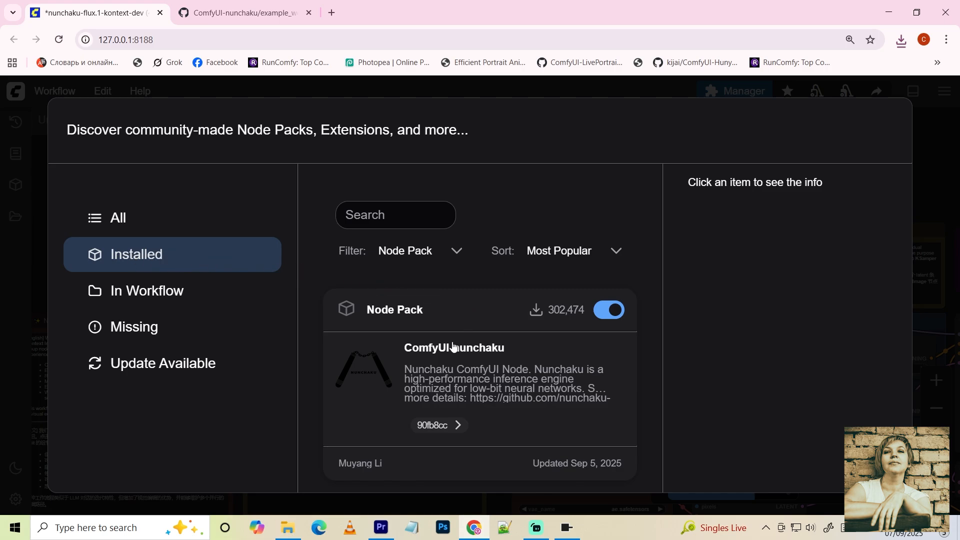
left_click(433, 425)
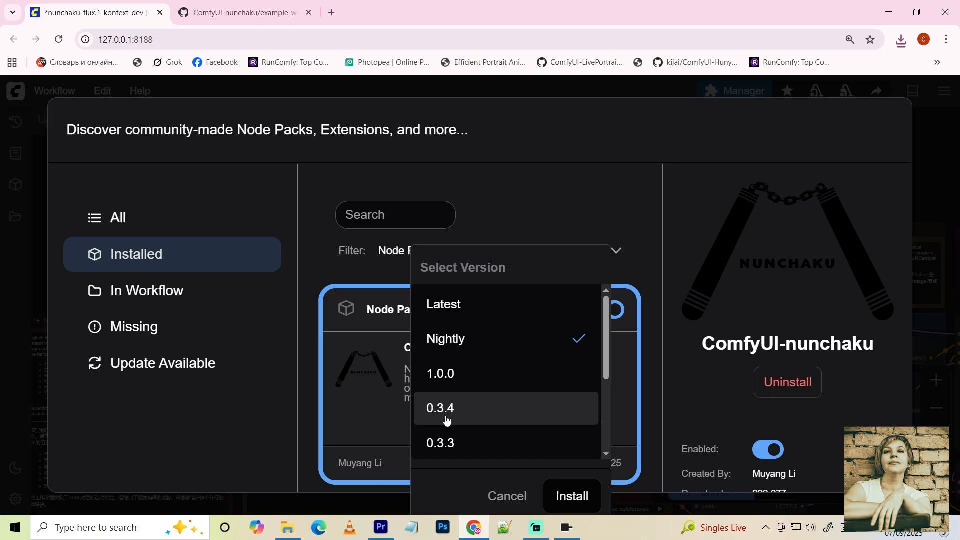
scroll(440, 410, "down", 3)
left_click(440, 392)
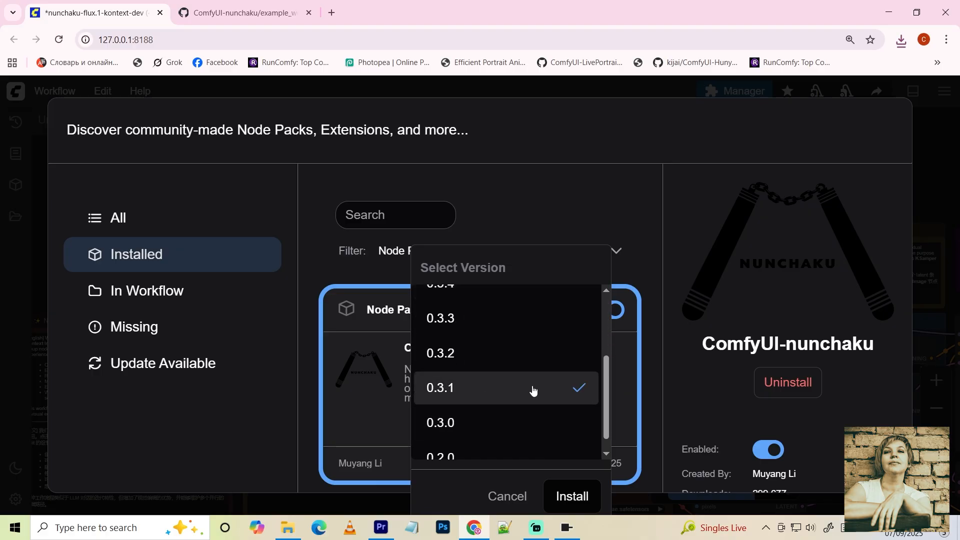
left_click(572, 496)
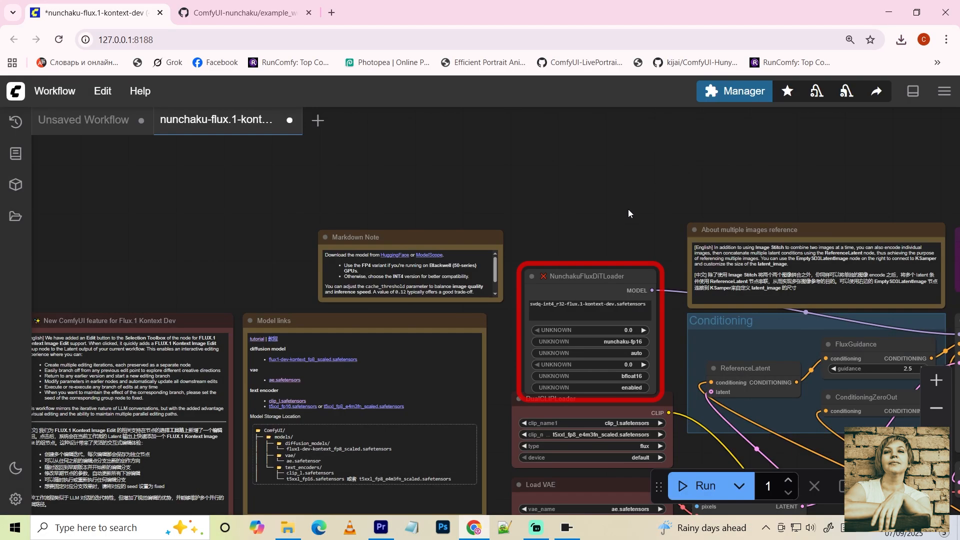
Reload the ComfyUI page, dismiss the missing node types dialog and check the NunchakuFluxDiTLoader node
left_click_drag(627, 212, 584, 131)
key("F5")
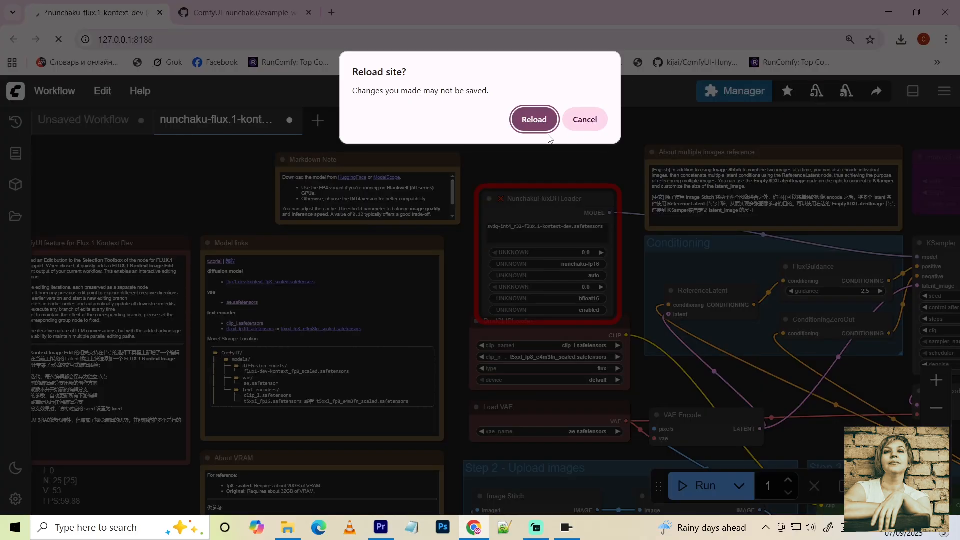
left_click(532, 119)
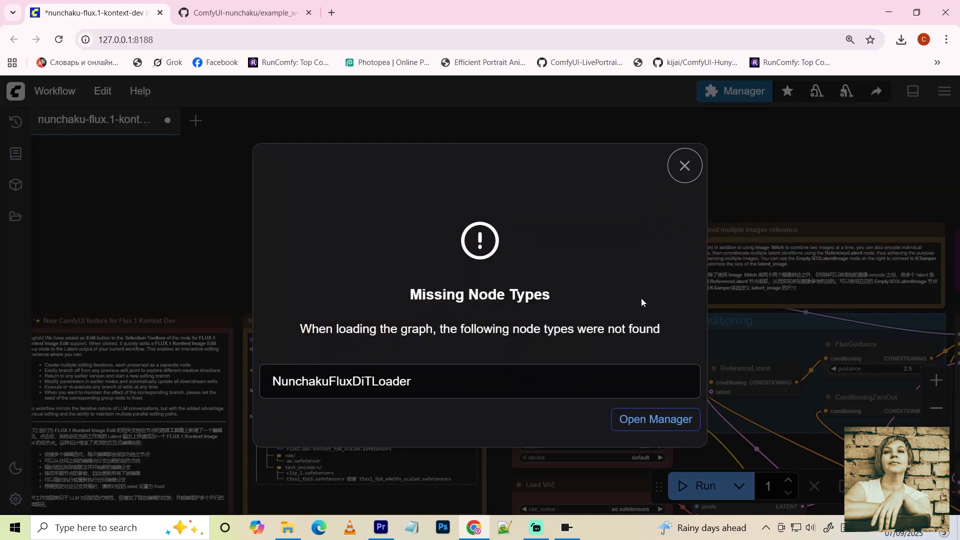
left_click(684, 166)
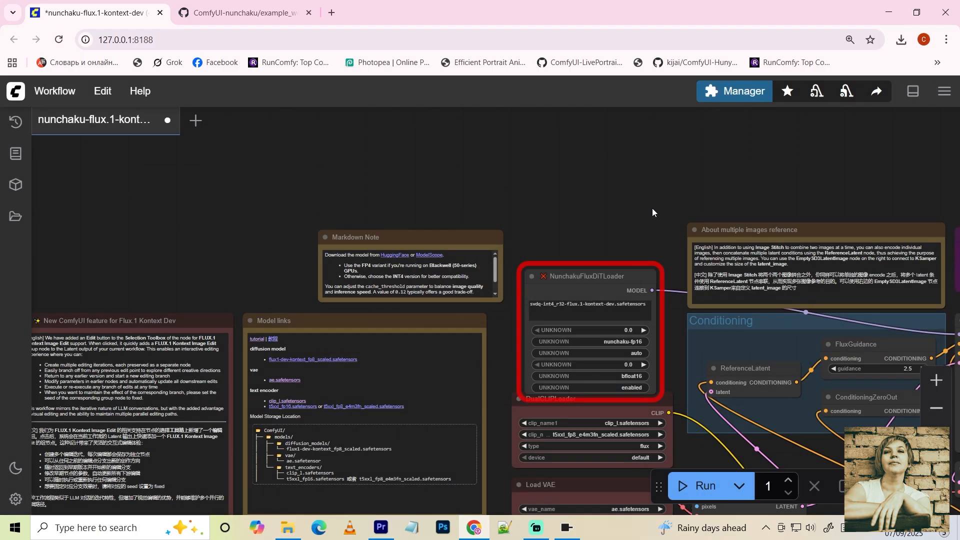
left_click_drag(640, 226, 509, 141)
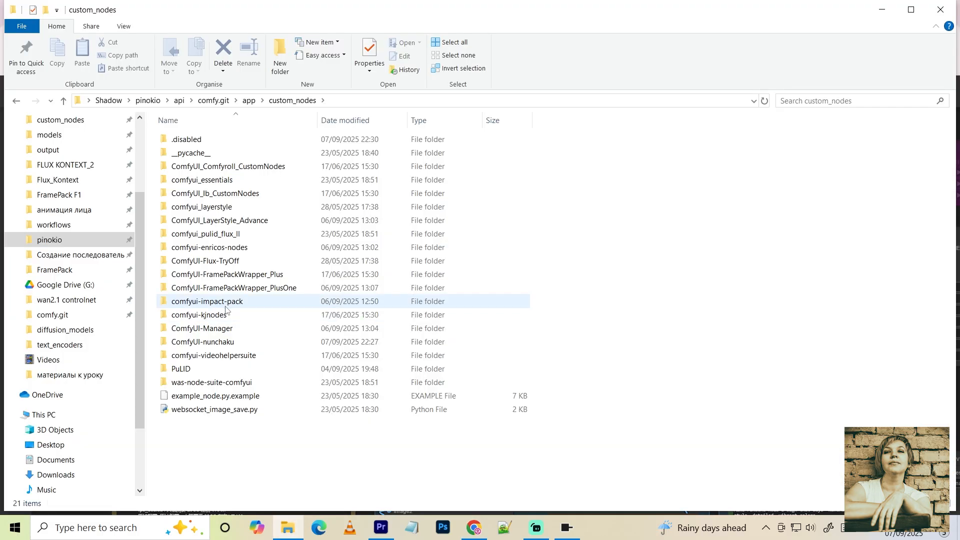
Delete the ComfyUI-nunchaku folder from the custom_nodes folder in File Explorer and return to ComfyUI
left_click(230, 342)
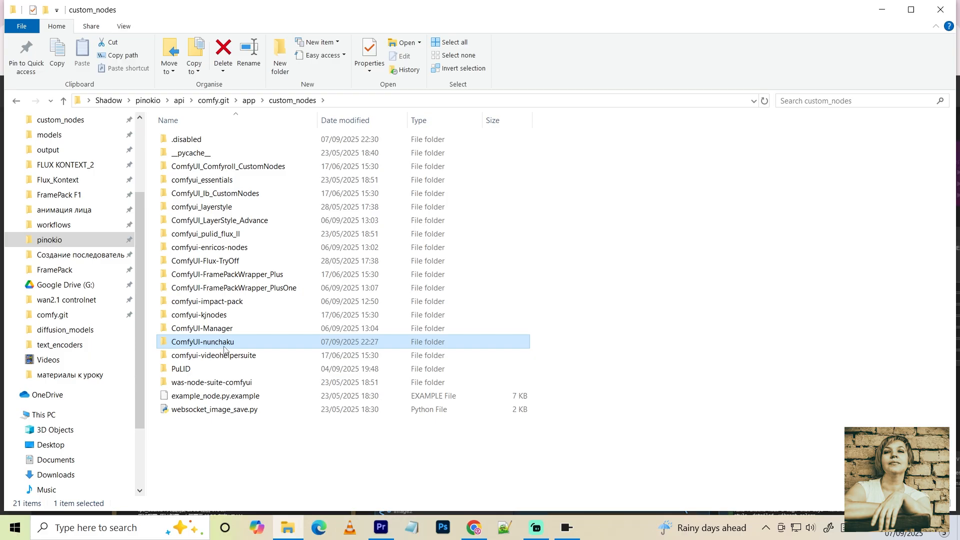
key("Delete")
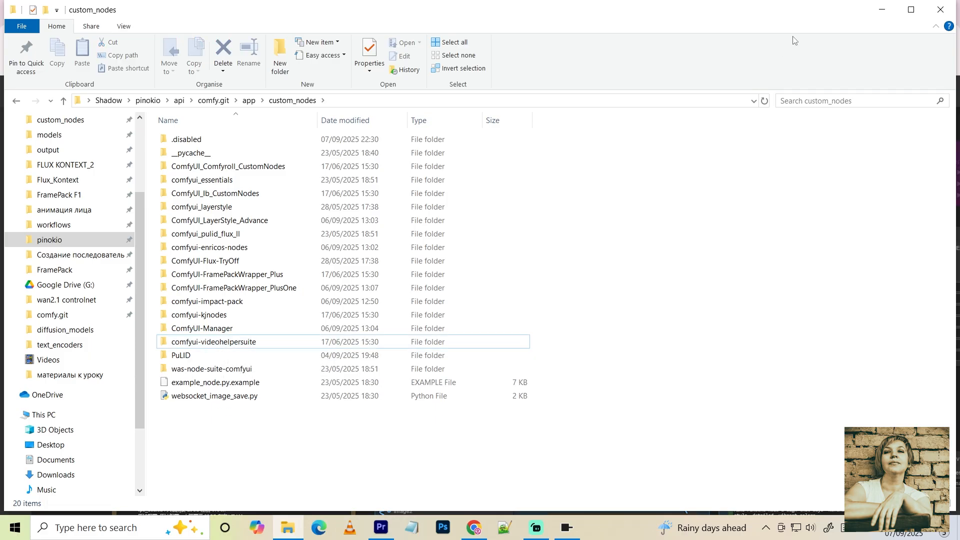
left_click(882, 10)
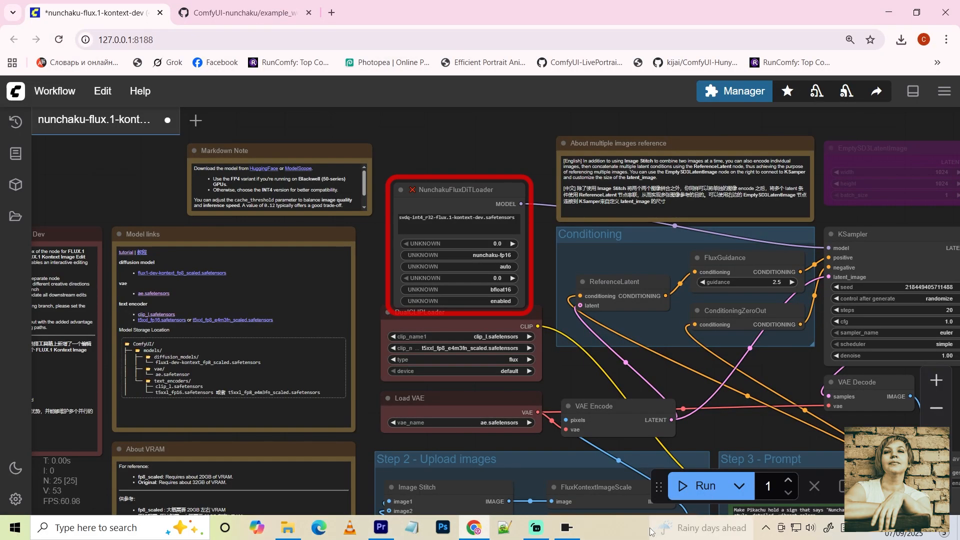
Install version 0.3.1 of the ComfyUI-nunchaku node pack again and reload the ComfyUI page
left_click(566, 531)
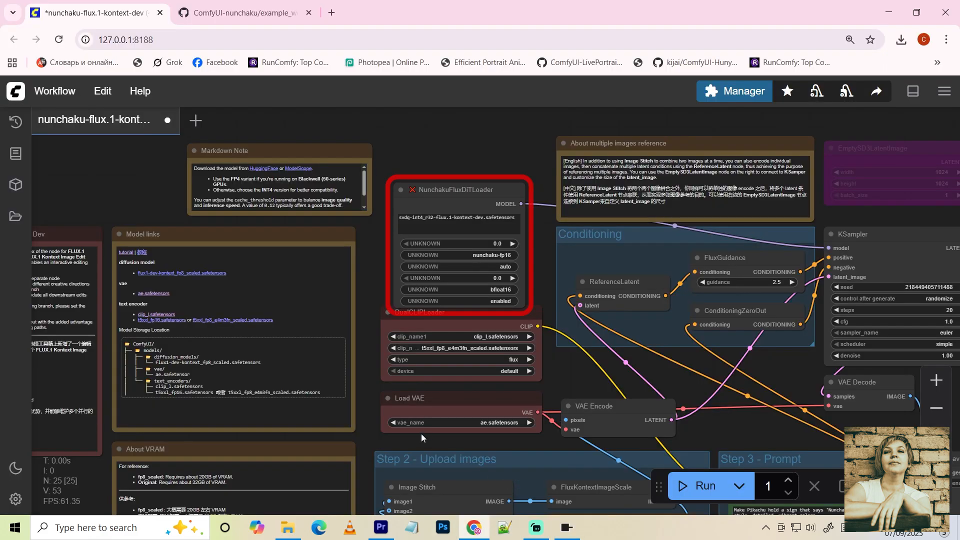
key("F5")
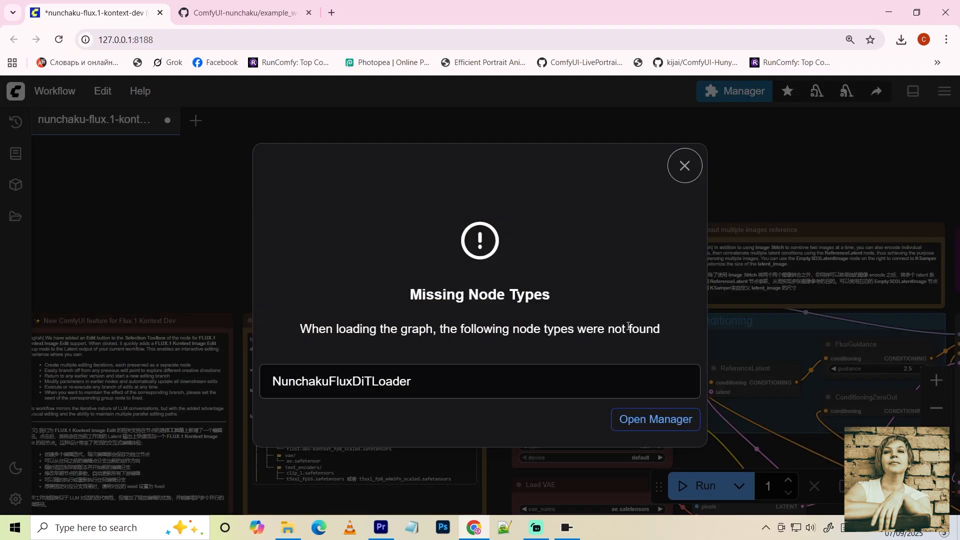
left_click(639, 421)
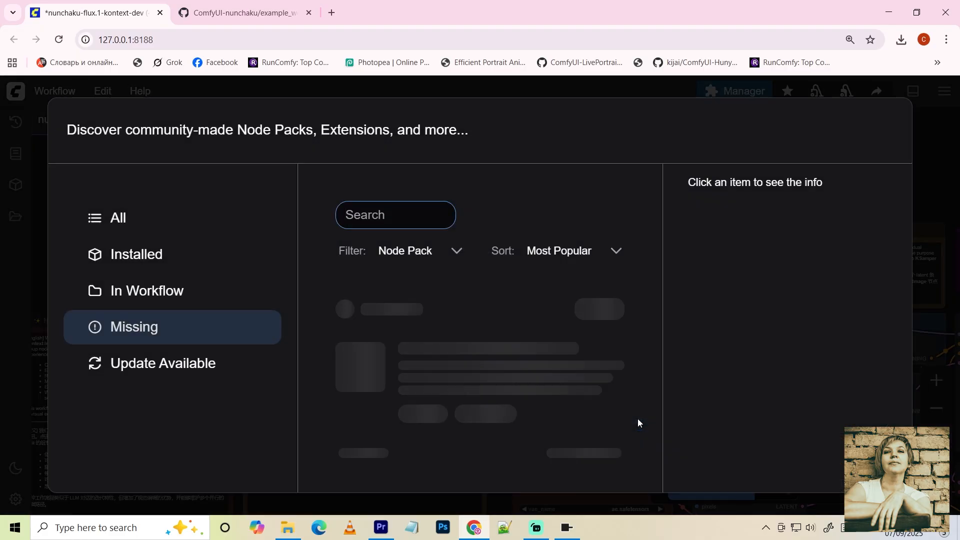
left_click(445, 426)
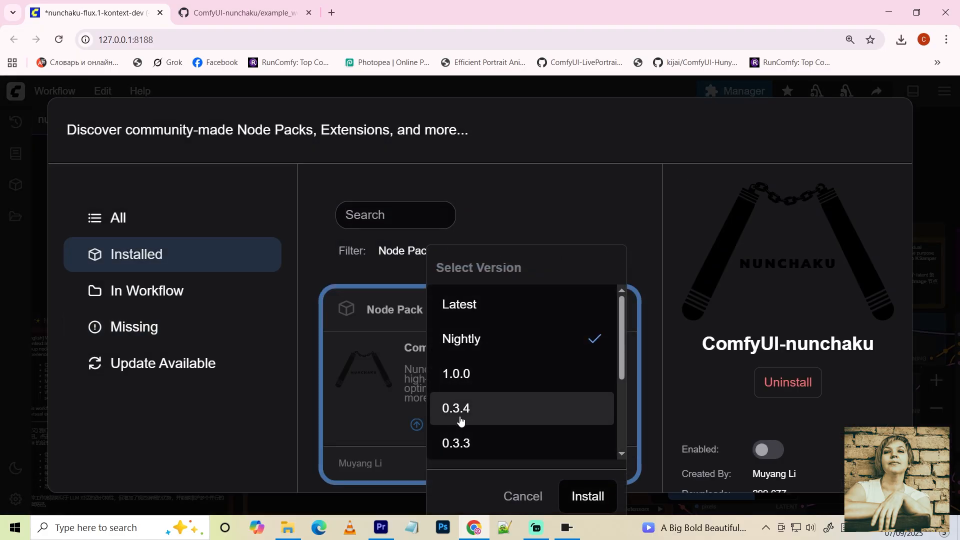
scroll(452, 410, "down", 3)
left_click(451, 388)
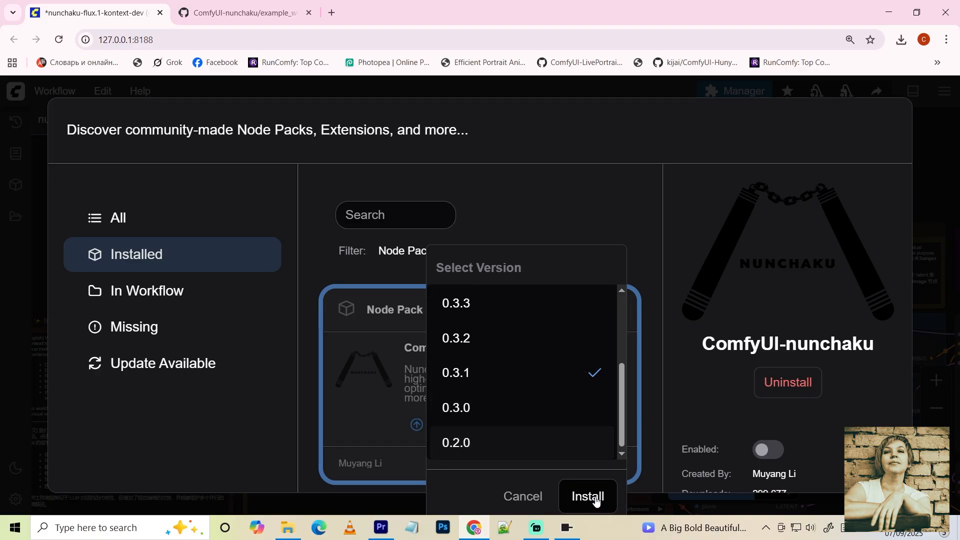
left_click(595, 499)
left_click(683, 166)
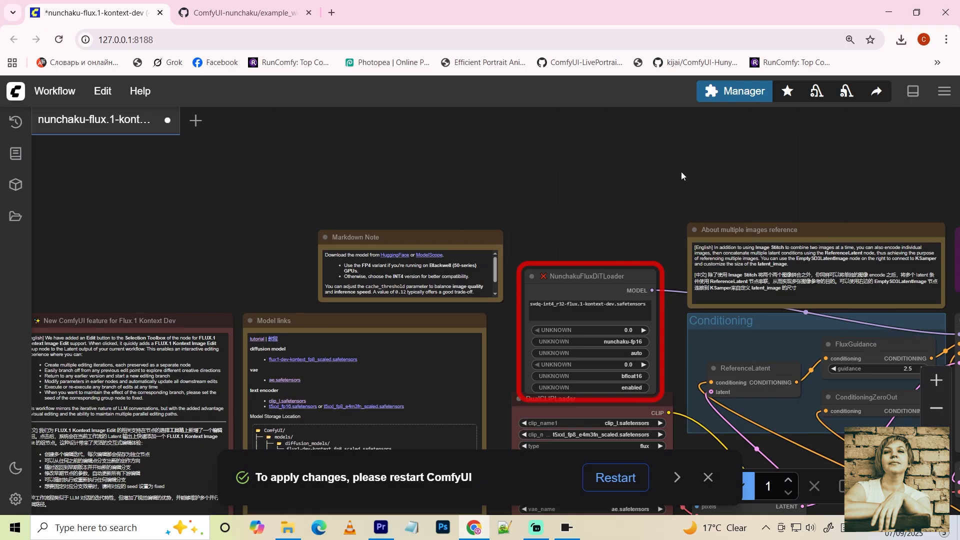
left_click(58, 39)
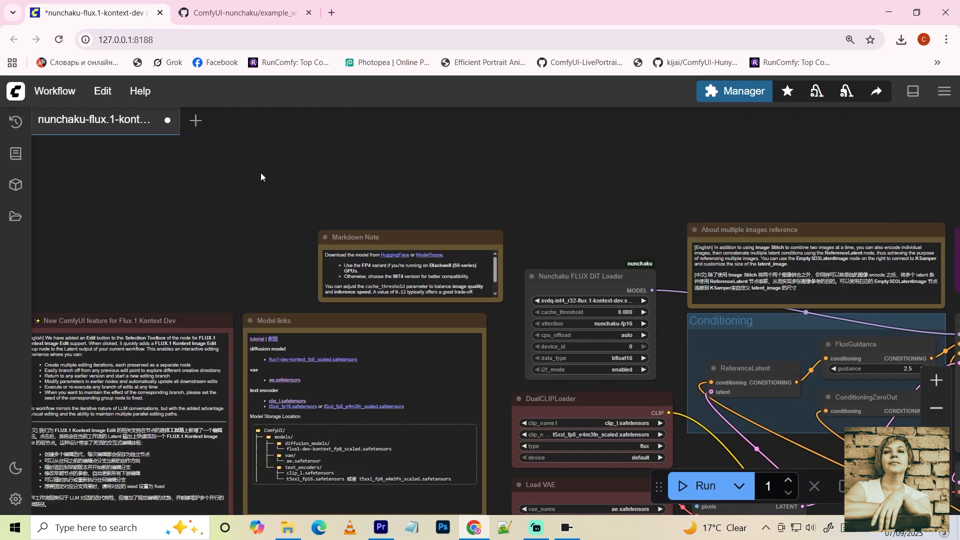
Examine which diffusion models the Nunchaku FLUX DiT Loader offers for its model setting
left_click_drag(553, 204, 441, 134)
left_click(495, 204)
scroll(473, 210, "up", 8)
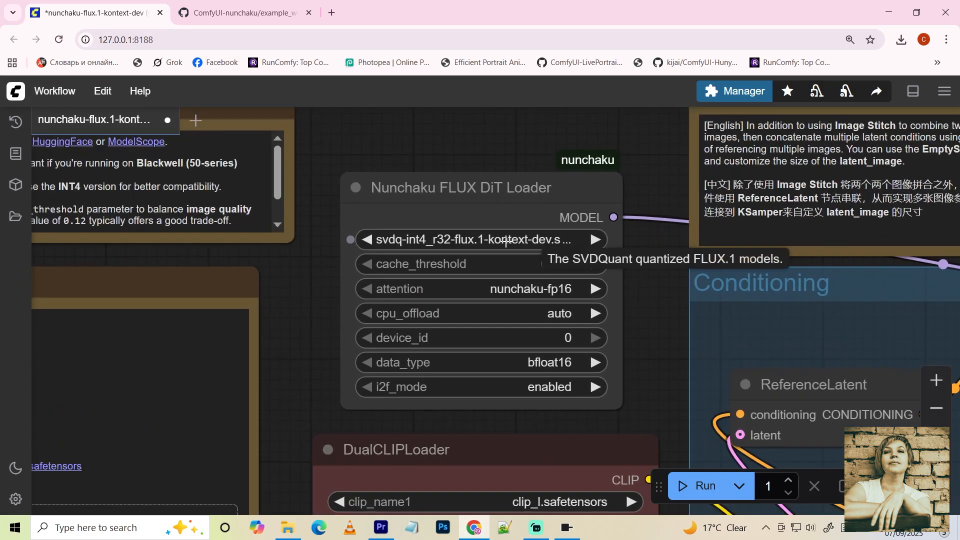
left_click(504, 240)
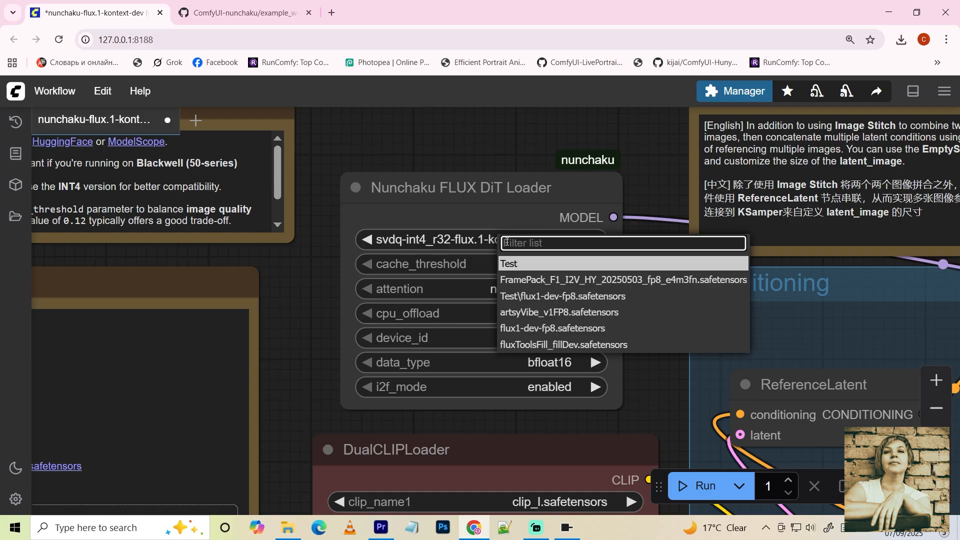
left_click(509, 189)
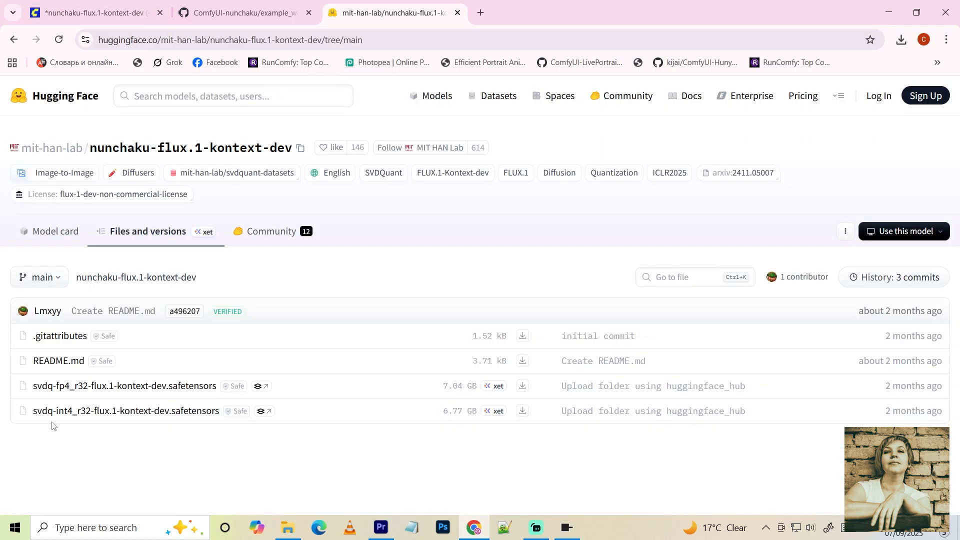
Download svdq-int4_r32-flux.1-kontext-dev.safetensors from the nunchaku-flux.1-kontext-dev Hugging Face repository into ComfyUI's models/diffusion_models folder
left_click(523, 411)
left_click(49, 198)
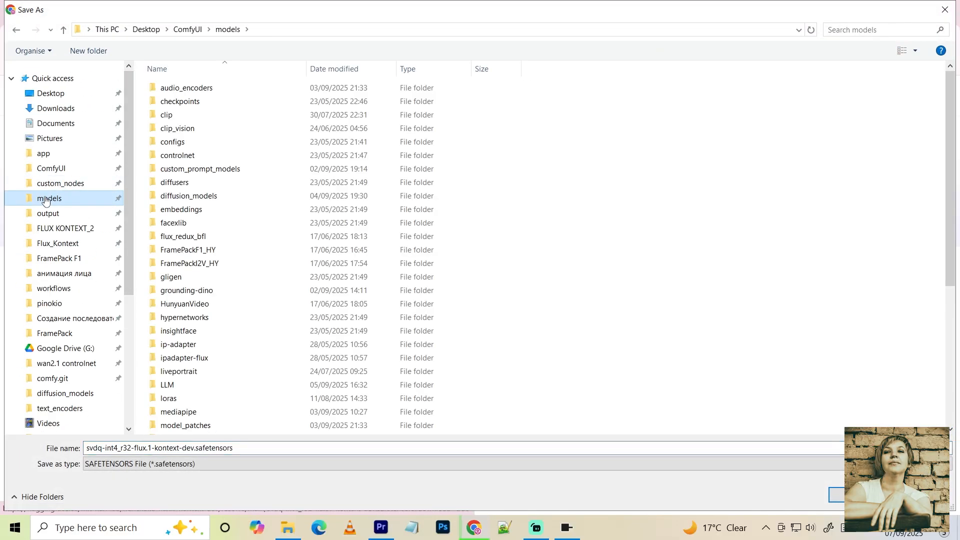
double_click(215, 195)
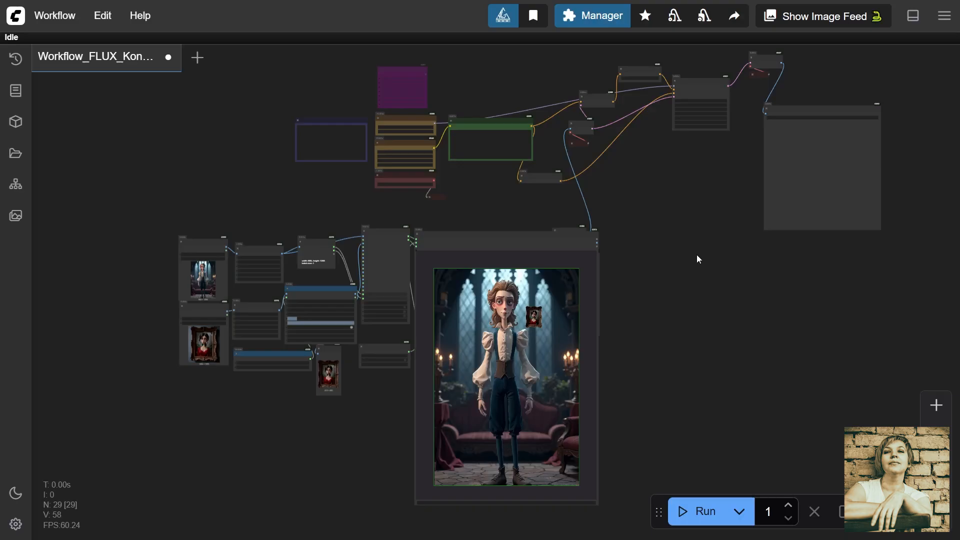
Bypass the Load Diffusion Model node in the FLUX Kontext workflow
left_click_drag(475, 199, 524, 356)
scroll(460, 276, "up", 12)
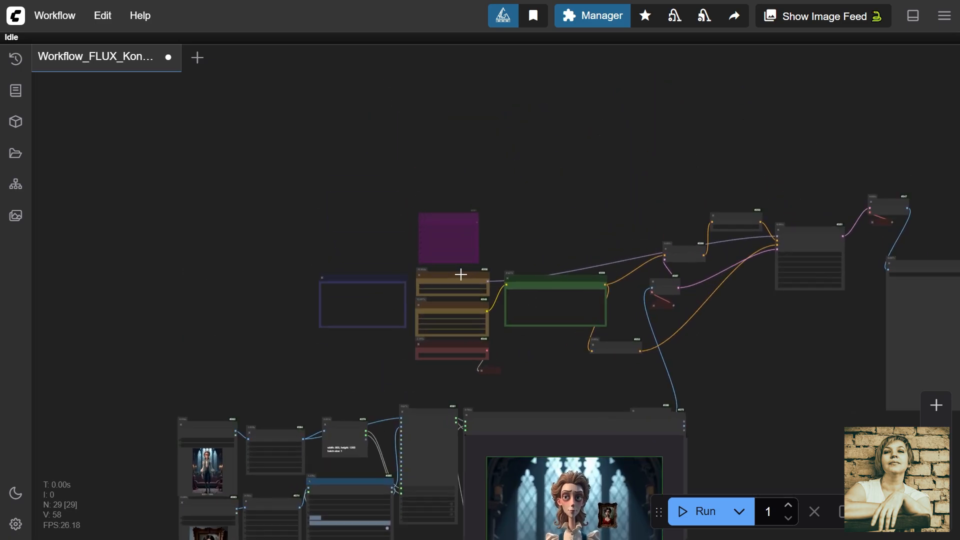
scroll(471, 272, "down", 2)
left_click_drag(471, 272, 279, 258)
left_click(280, 258)
left_click(247, 229)
Enable the bypassed Nunchaku FLUX DiT Loader and connect its MODEL output to the KSampler's model input
left_click(256, 140)
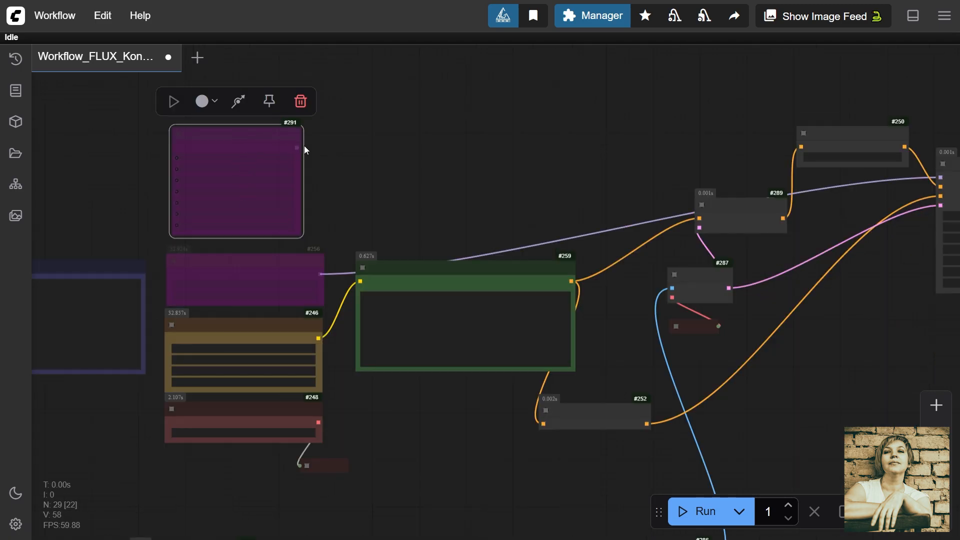
left_click(237, 101)
left_click_drag(298, 149, 940, 178)
Add a Nunchaku FLUX LoRA Loader node beside the Nunchaku FLUX DiT Loader
scroll(586, 272, "up", 5)
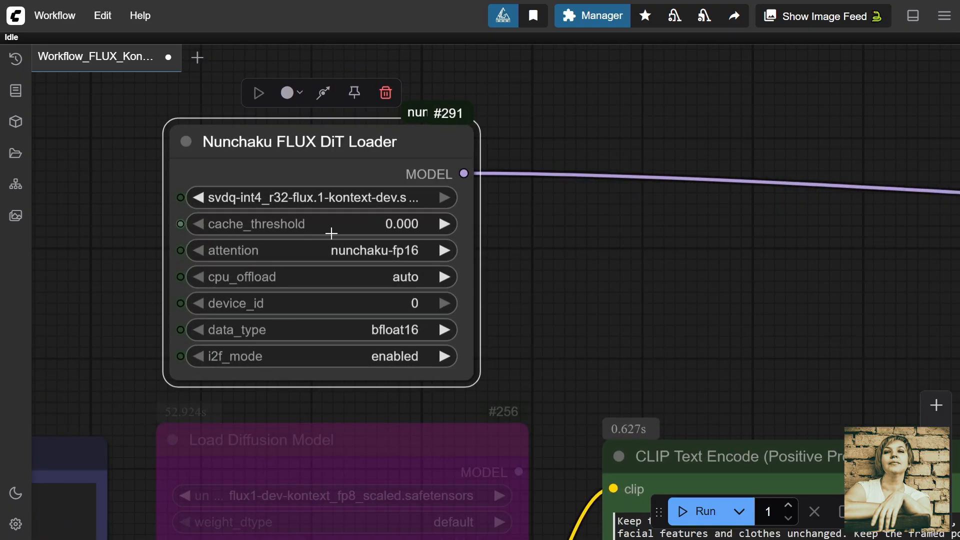
scroll(544, 125, "down", 1)
double_click(544, 125)
type("nunchaku")
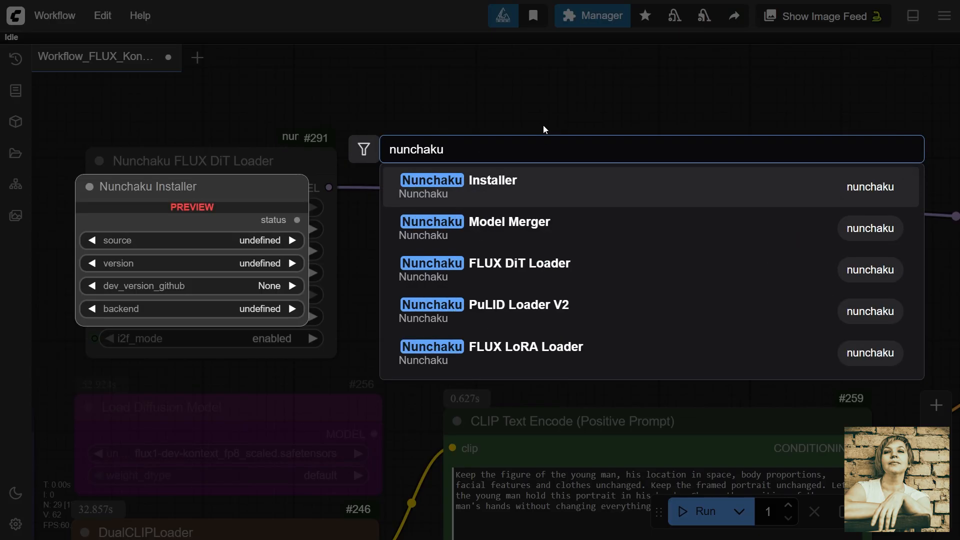
left_click(509, 350)
left_click_drag(660, 120, 582, 132)
Route the model connection from the Nunchaku FLUX DiT Loader through the Nunchaku FLUX LoRA Loader to the KSampler
left_click_drag(328, 188, 474, 150)
scroll(645, 270, "down", 7)
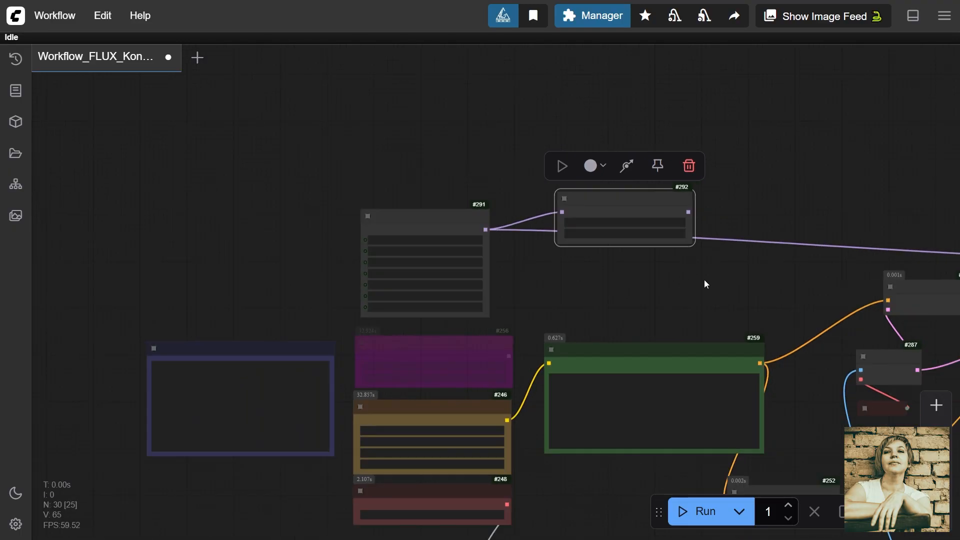
left_click_drag(704, 281, 385, 285)
left_click_drag(369, 216, 809, 262)
left_click_drag(368, 301, 549, 288)
scroll(550, 289, "up", 5)
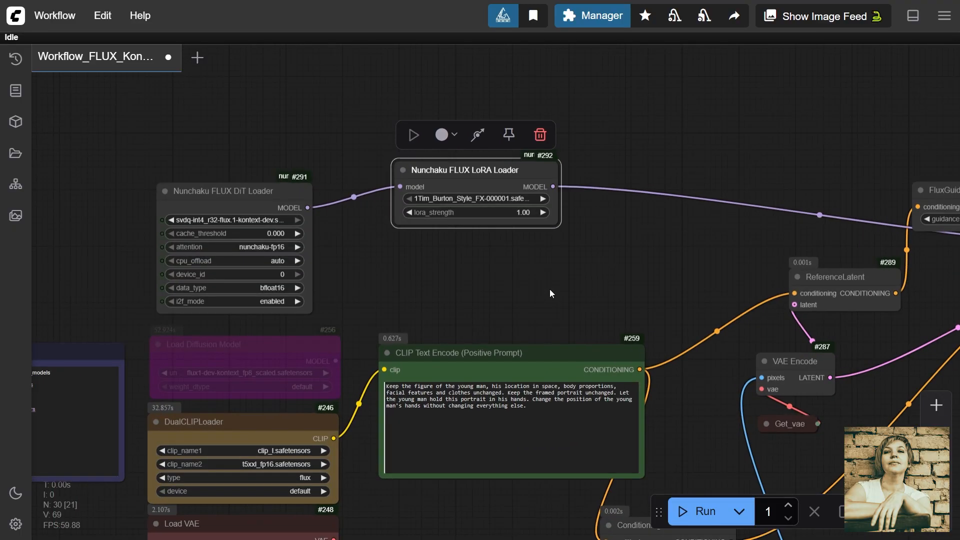
Move the result image node next to the large compositing canvas and enlarge it for side-by-side comparison
left_click_drag(430, 275, 592, 270)
left_click(592, 270)
scroll(574, 242, "down", 3)
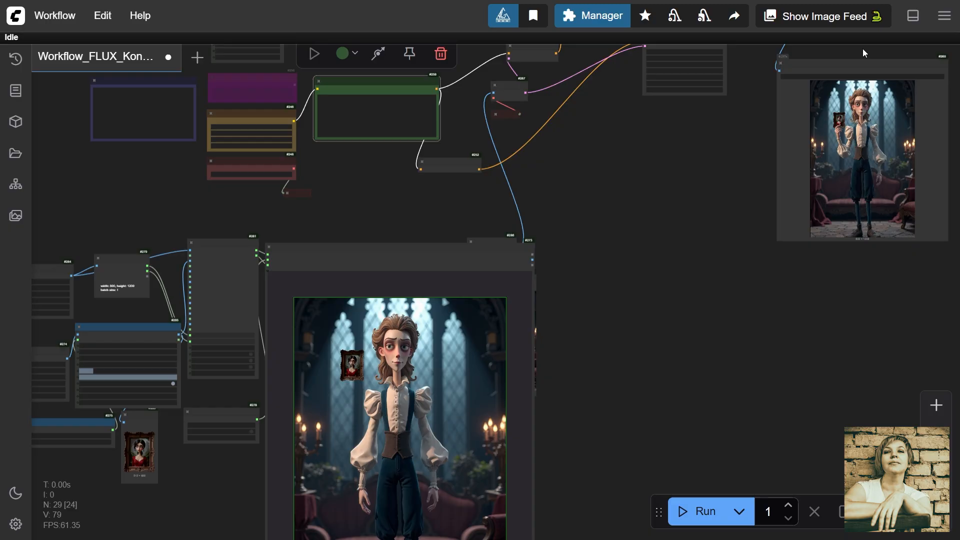
left_click_drag(849, 82, 644, 266)
left_click_drag(576, 483, 476, 310)
left_click_drag(645, 270, 806, 493)
left_click_drag(857, 338, 827, 321)
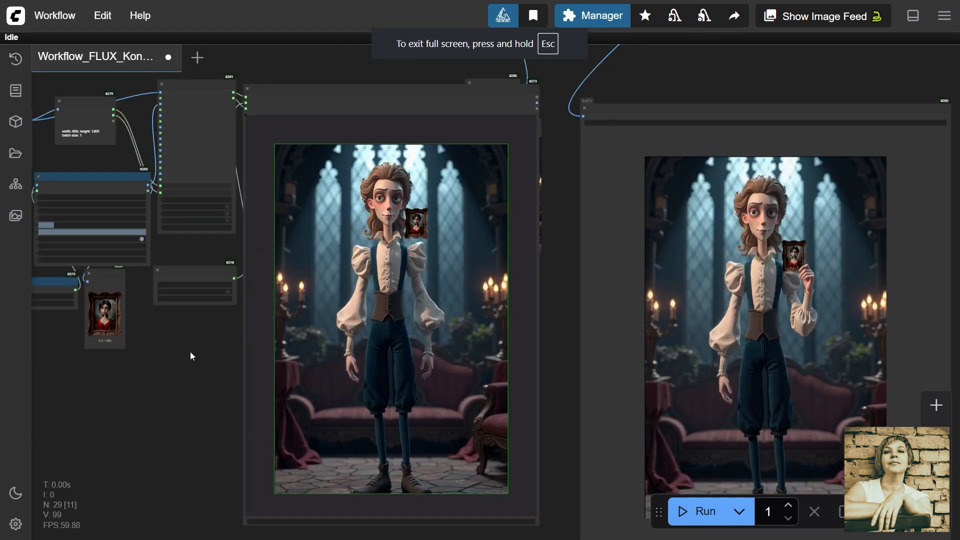
Examine the positive prompt in the CLIP Text Encode node used to place the portrait in the man's hand
scroll(189, 353, "up", 3)
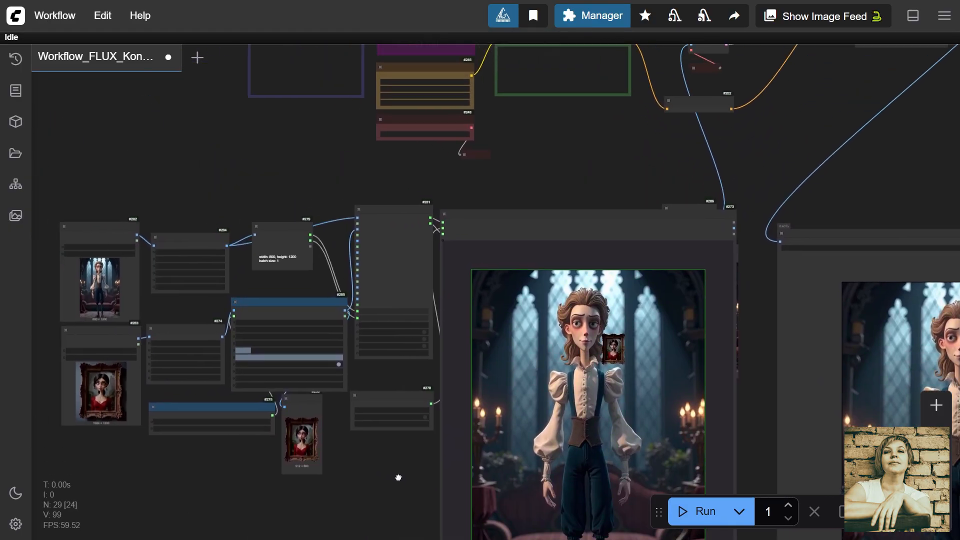
left_click_drag(598, 176, 349, 392)
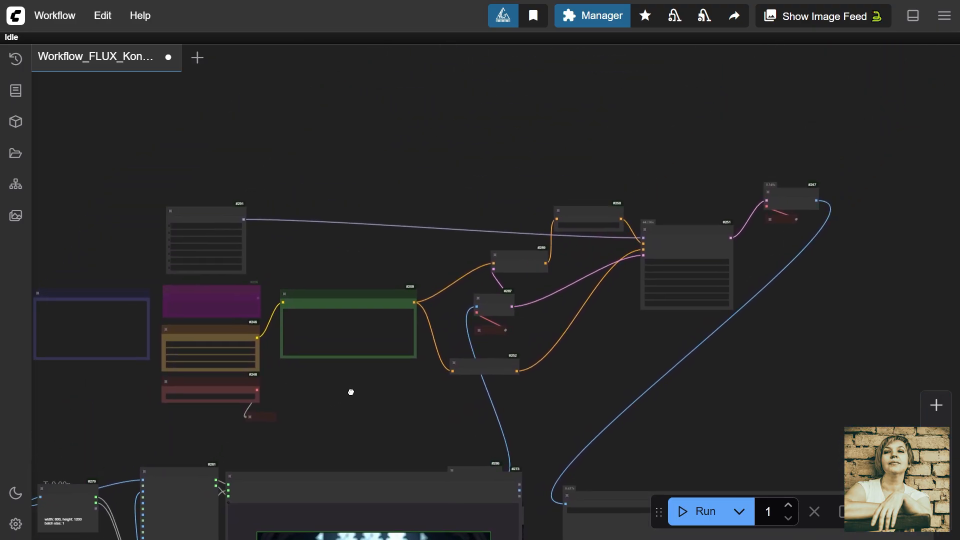
scroll(383, 325, "up", 7)
scroll(384, 325, "up", 5)
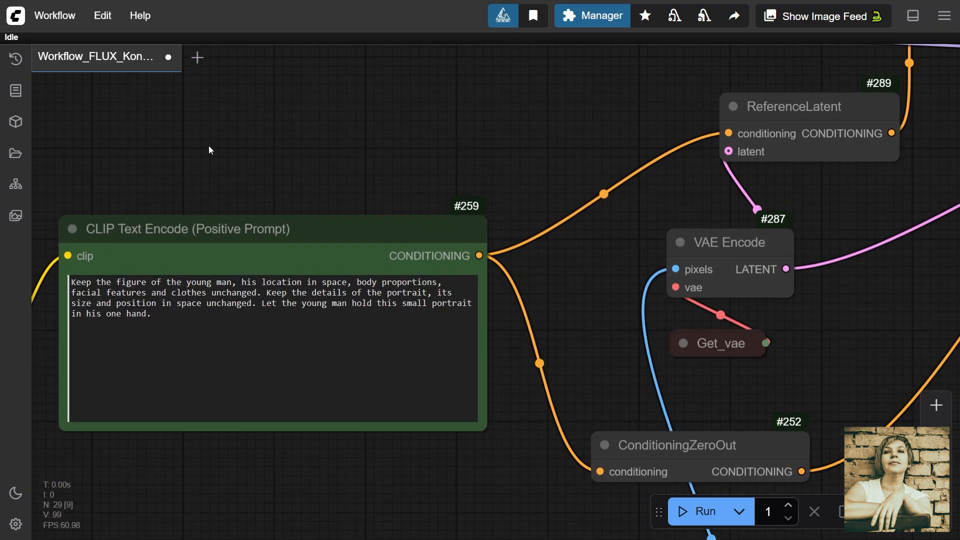
Highlight the positive prompt's sentences one by one: preserving the young man, preserving the portrait, and having him hold it in one hand
left_click_drag(208, 145, 375, 128)
scroll(315, 240, "up", 4)
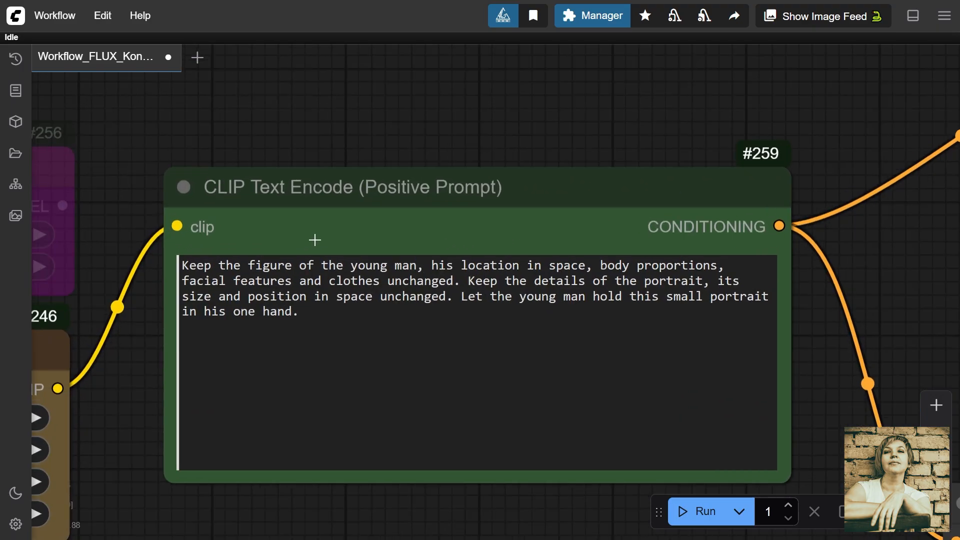
left_click(185, 269)
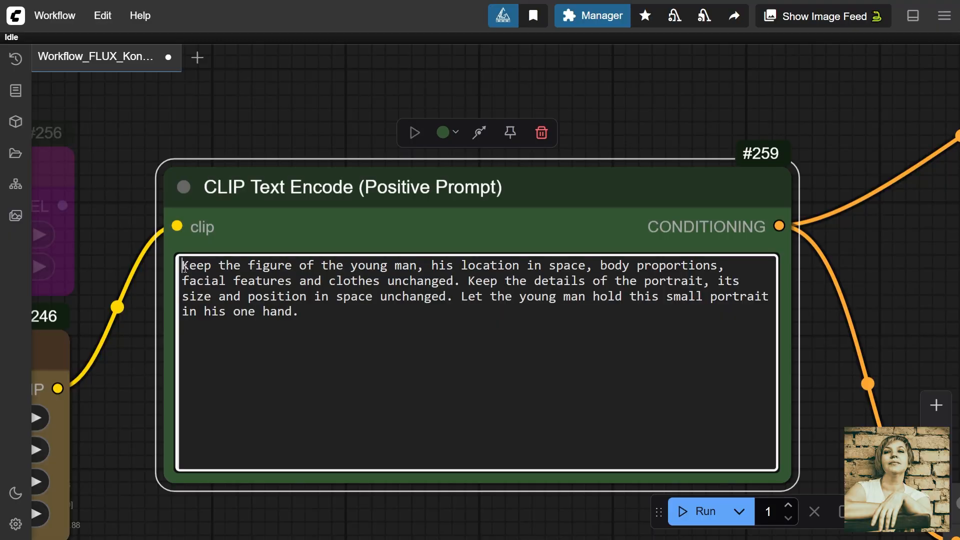
left_click_drag(197, 268, 461, 283)
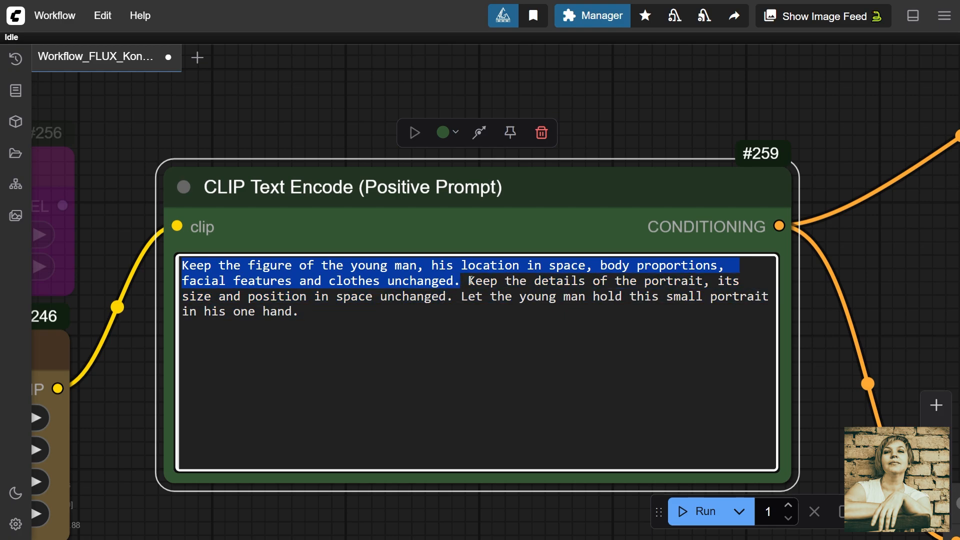
left_click(470, 281)
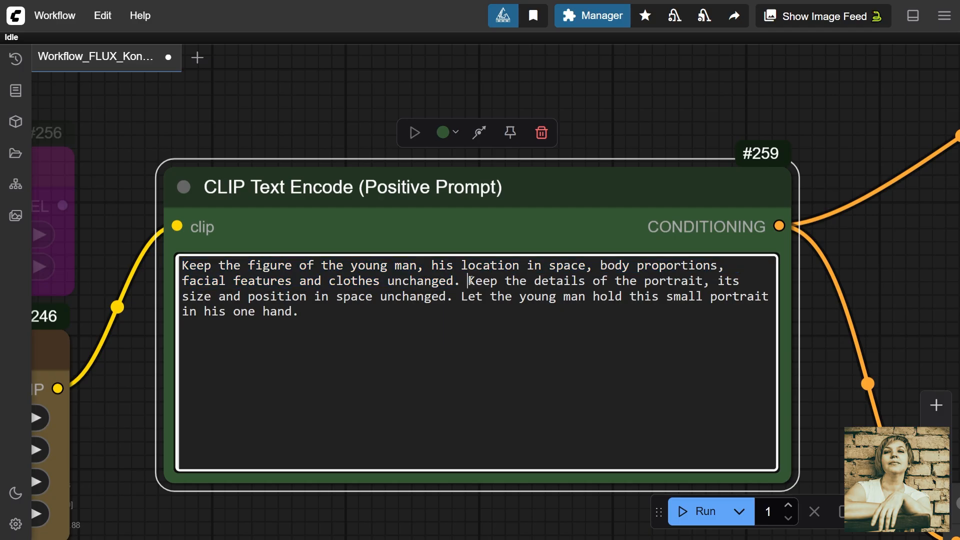
left_click_drag(449, 281, 448, 293)
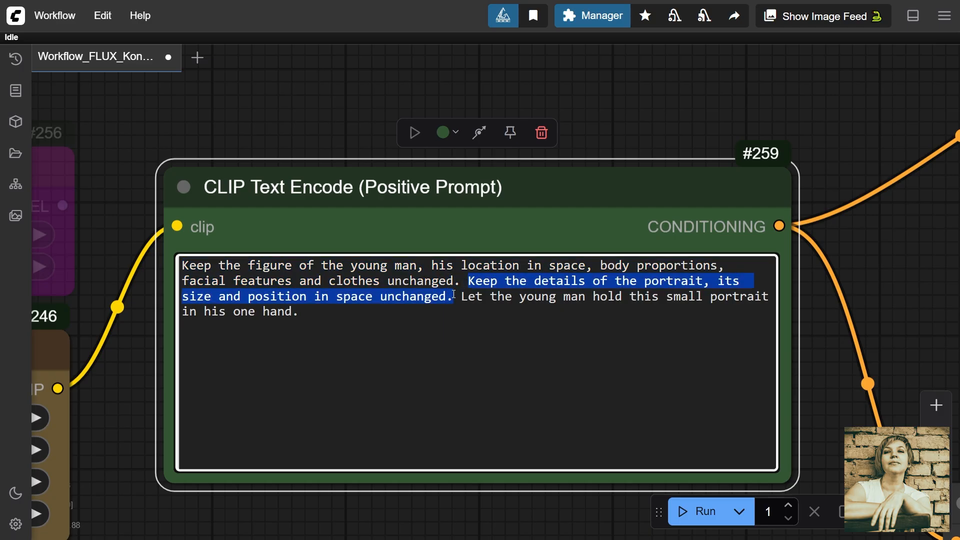
left_click_drag(463, 300, 467, 306)
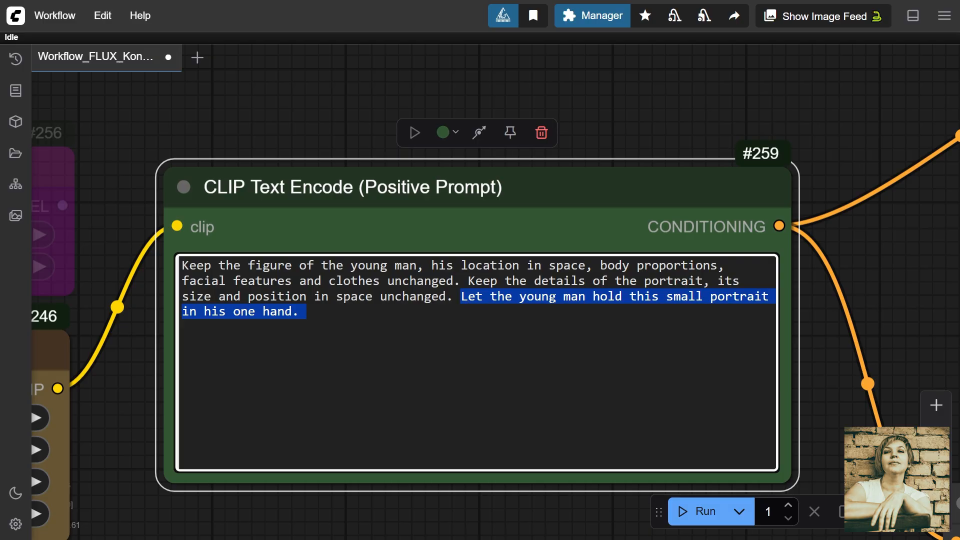
left_click(850, 233)
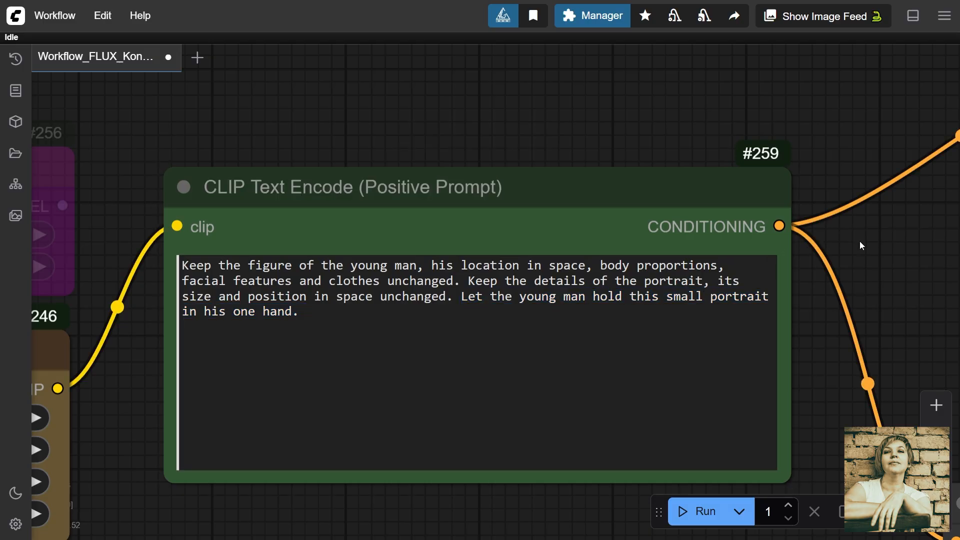
Check the guidance value in the FluxGuidance node that feeds the KSampler's positive conditioning
scroll(859, 241, "down", 5)
left_click_drag(893, 242, 220, 222)
scroll(655, 260, "down", 5)
left_click_drag(696, 189, 418, 364)
scroll(402, 293, "up", 6)
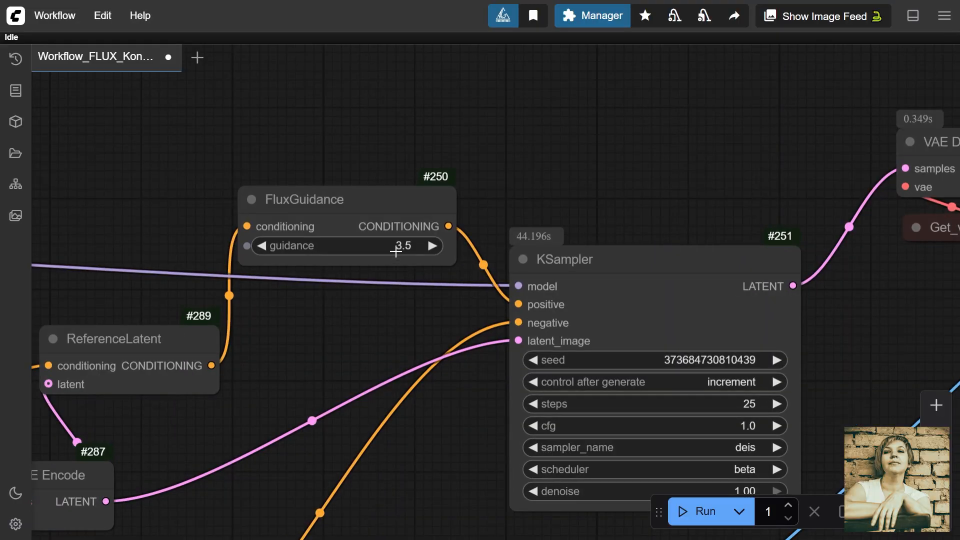
left_click(399, 267)
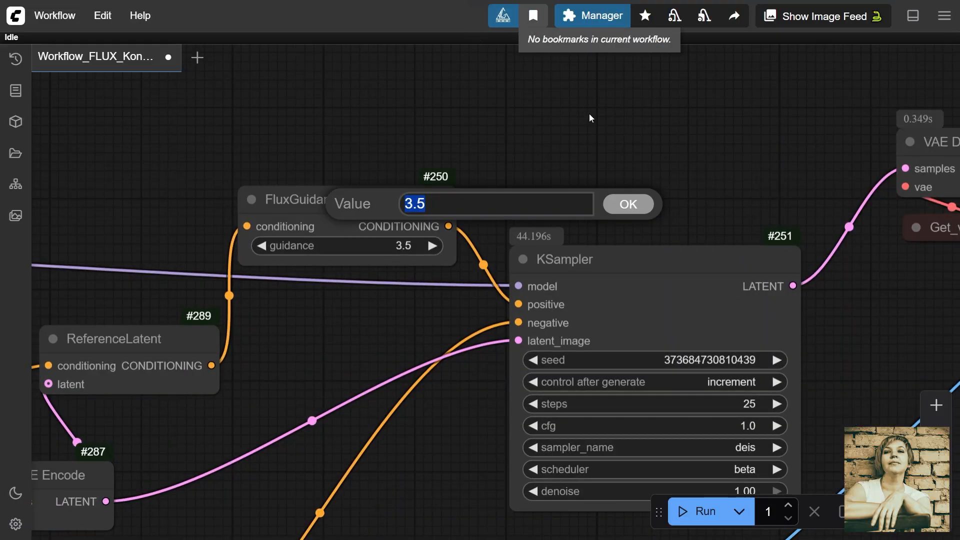
left_click(628, 205)
scroll(584, 238, "down", 8)
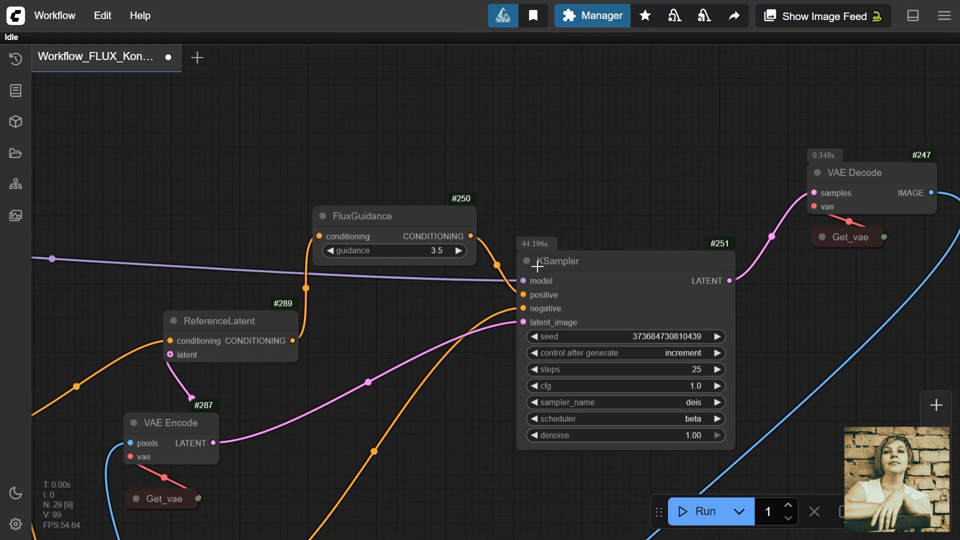